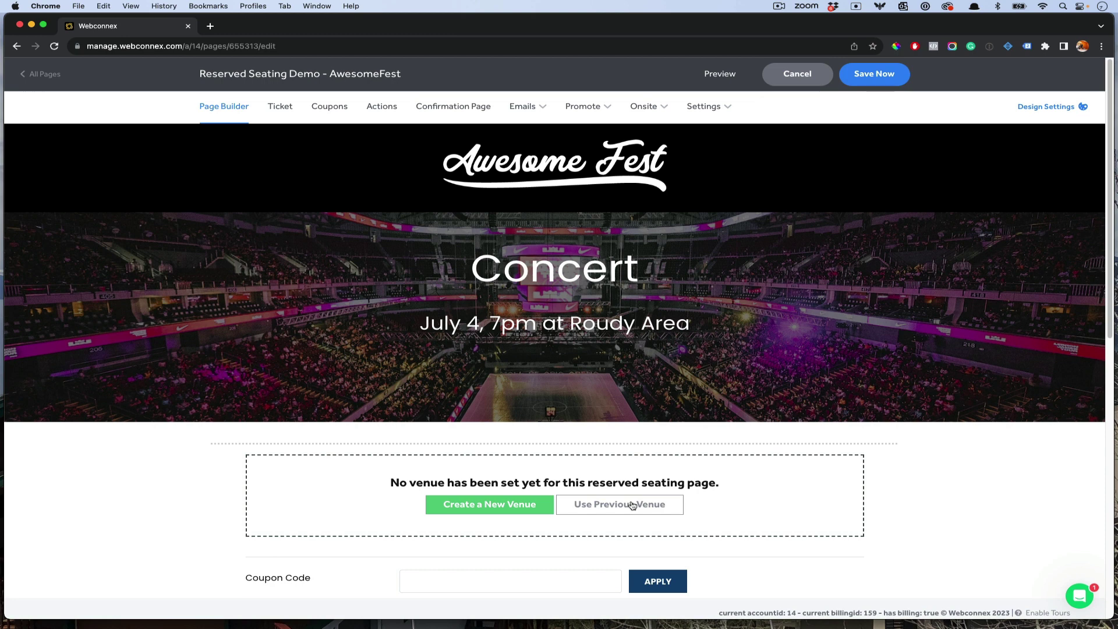
# Create a new venue named 'Eric Arena' and continue to the first-element chooser
pyautogui.click(536, 506)
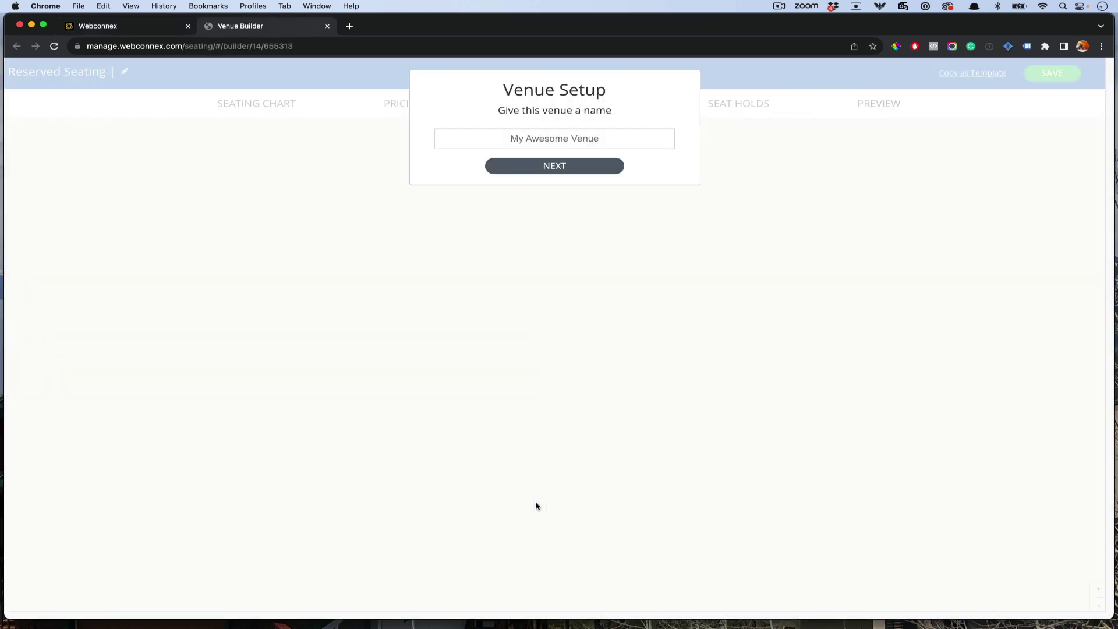
pyautogui.click(526, 143)
pyautogui.write('Eric B')
pyautogui.press('BackSpace')
pyautogui.press('BackSpace')
pyautogui.write('Arena')
pyautogui.click(554, 169)
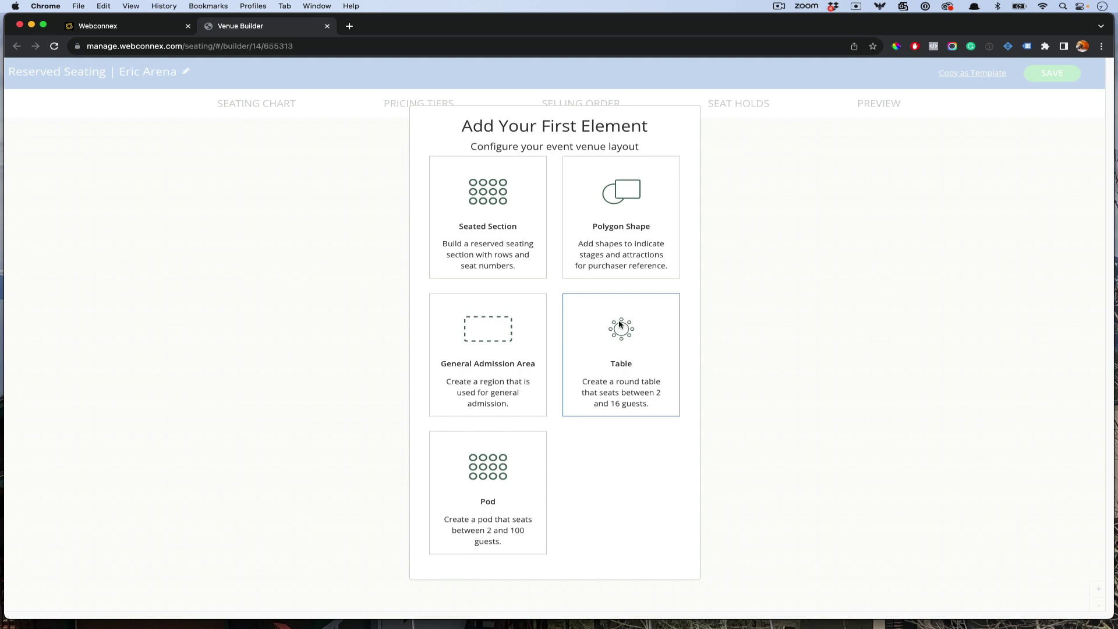
# Add a polygon shape named 'Stage', then widen it and position it at the top centre of the chart
pyautogui.click(619, 241)
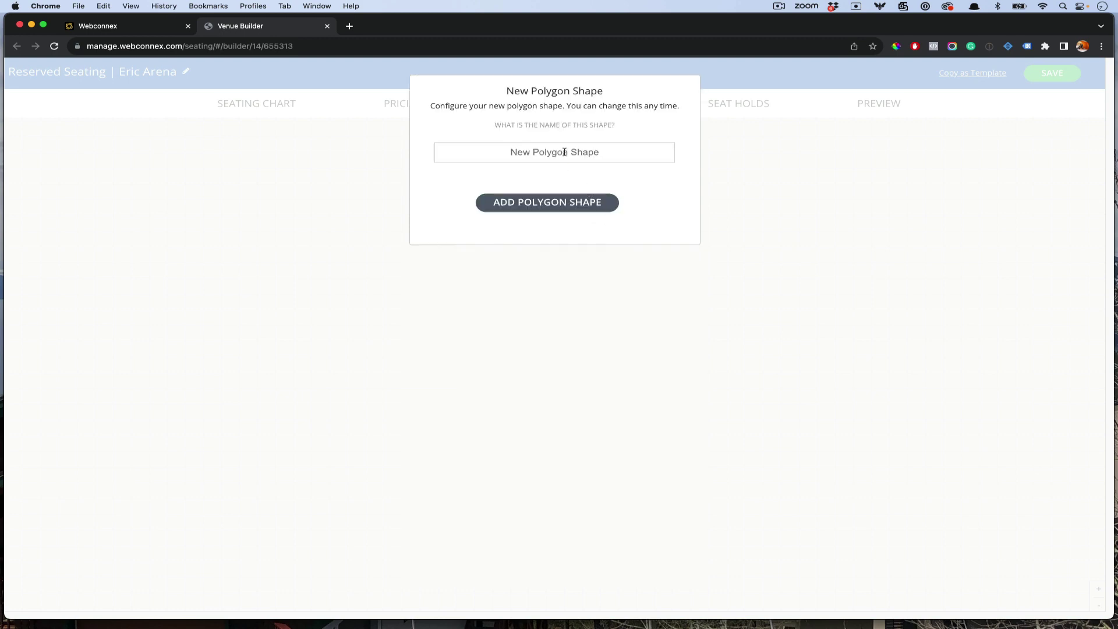
pyautogui.write('Stage')
pyautogui.click(577, 202)
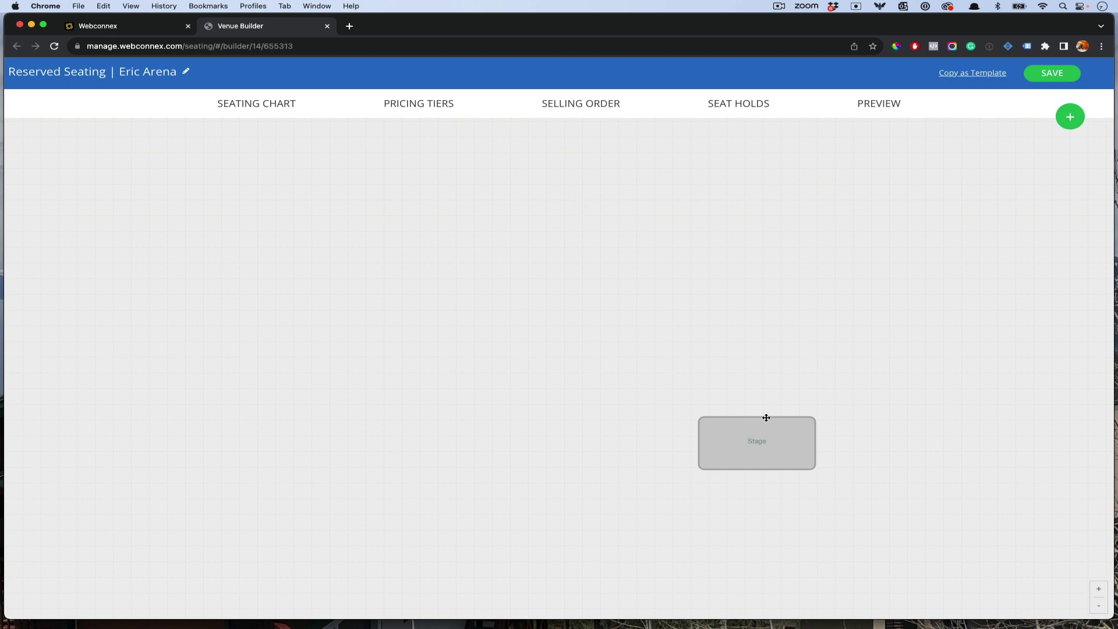
pyautogui.moveTo(766, 417); pyautogui.dragTo(578, 234)
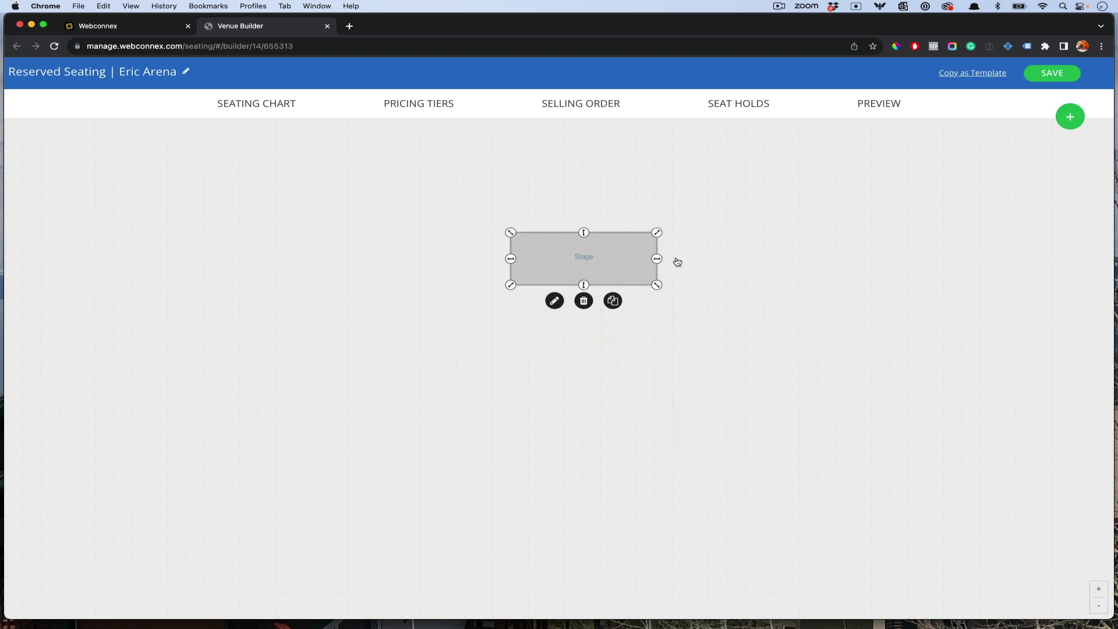
pyautogui.moveTo(657, 259); pyautogui.dragTo(622, 209)
pyautogui.click(679, 307)
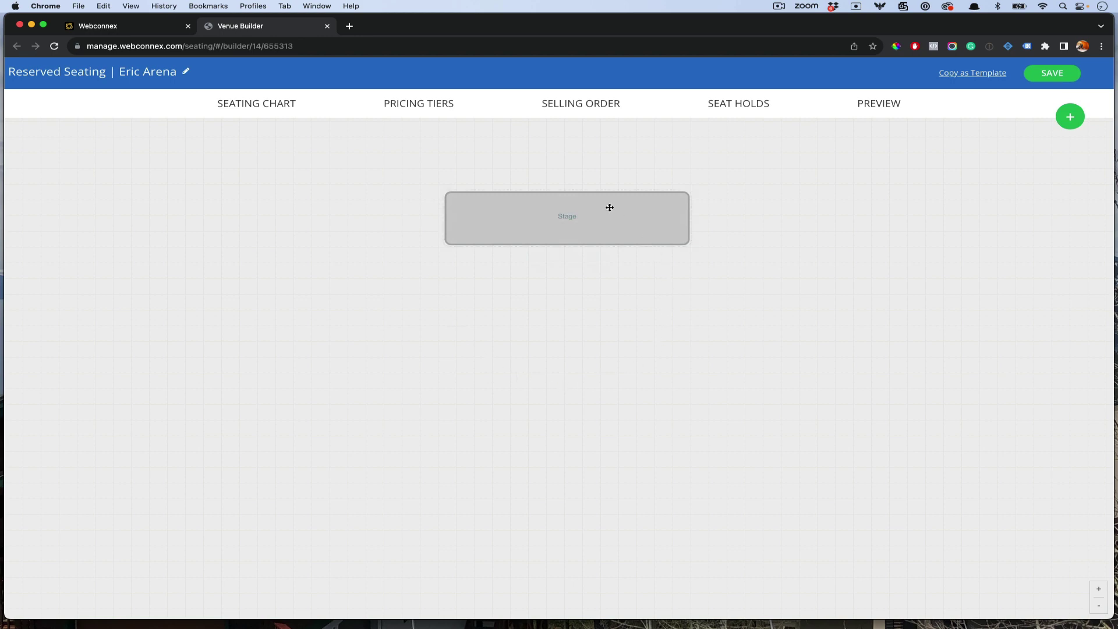
pyautogui.moveTo(622, 213); pyautogui.dragTo(636, 211)
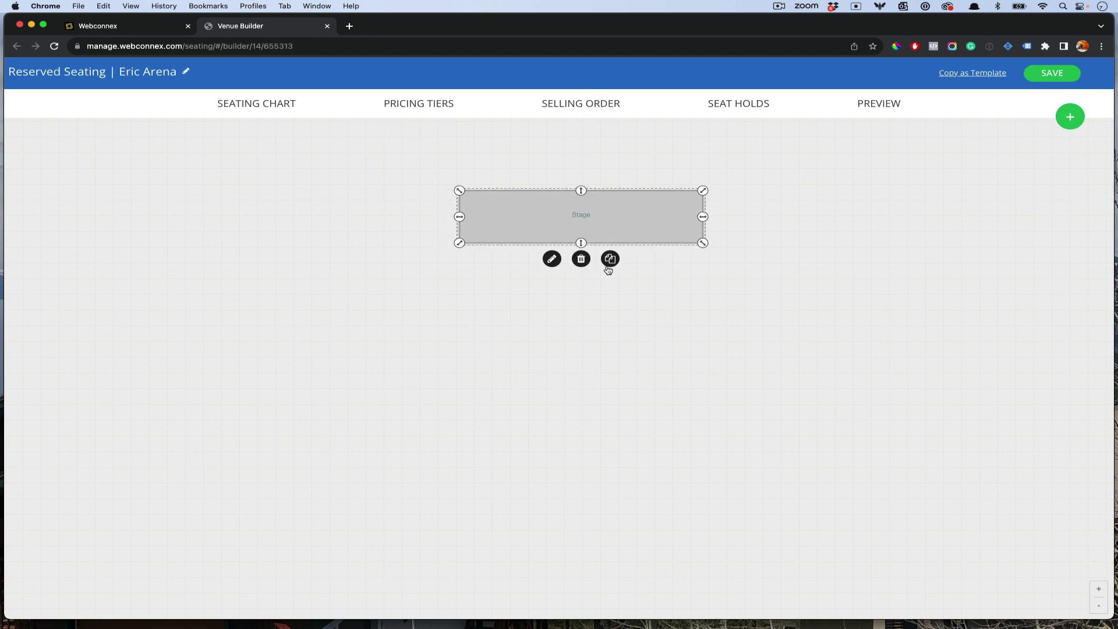
pyautogui.click(1064, 124)
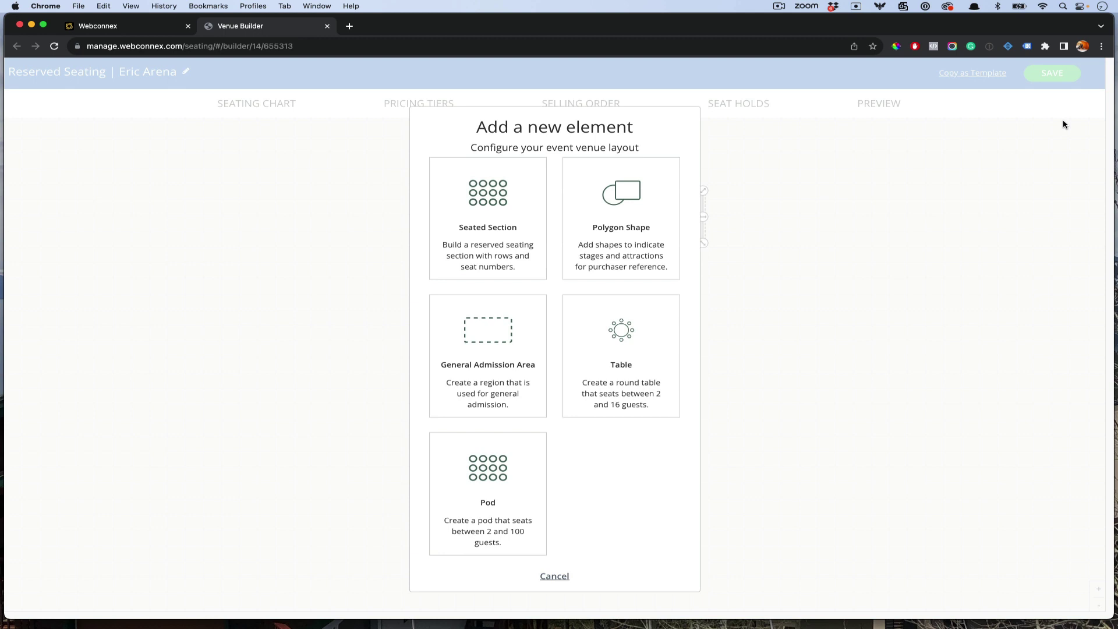
# Add a seated section named 'Section 1' with 5 rows of 10 seats, placed below-right of the Stage
pyautogui.click(513, 217)
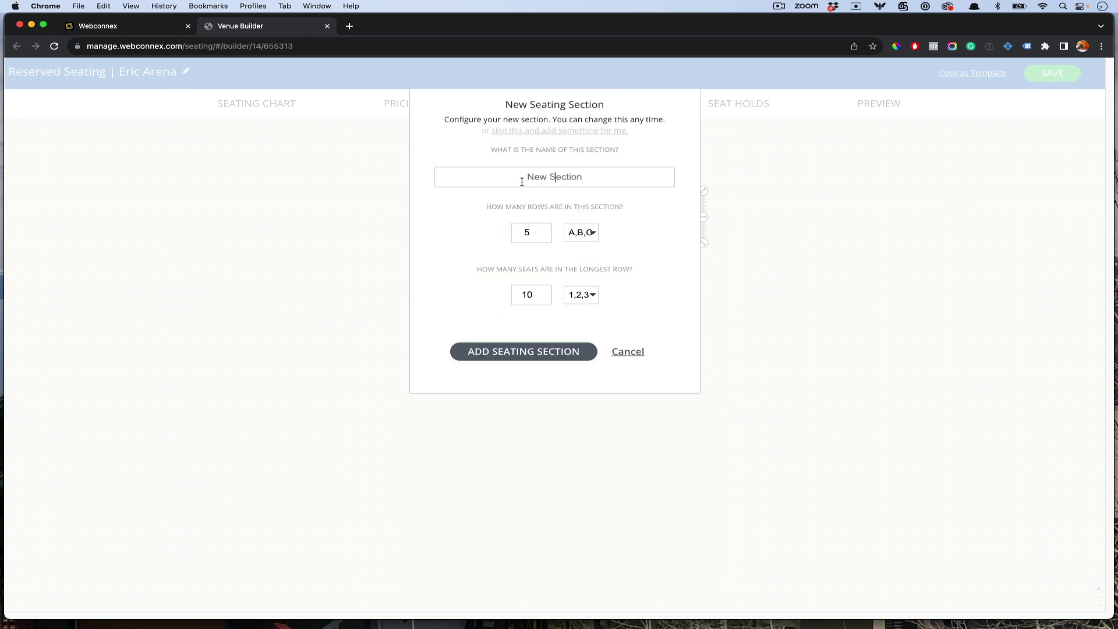
pyautogui.write('Section 1')
pyautogui.click(545, 348)
pyautogui.moveTo(707, 457); pyautogui.dragTo(748, 359)
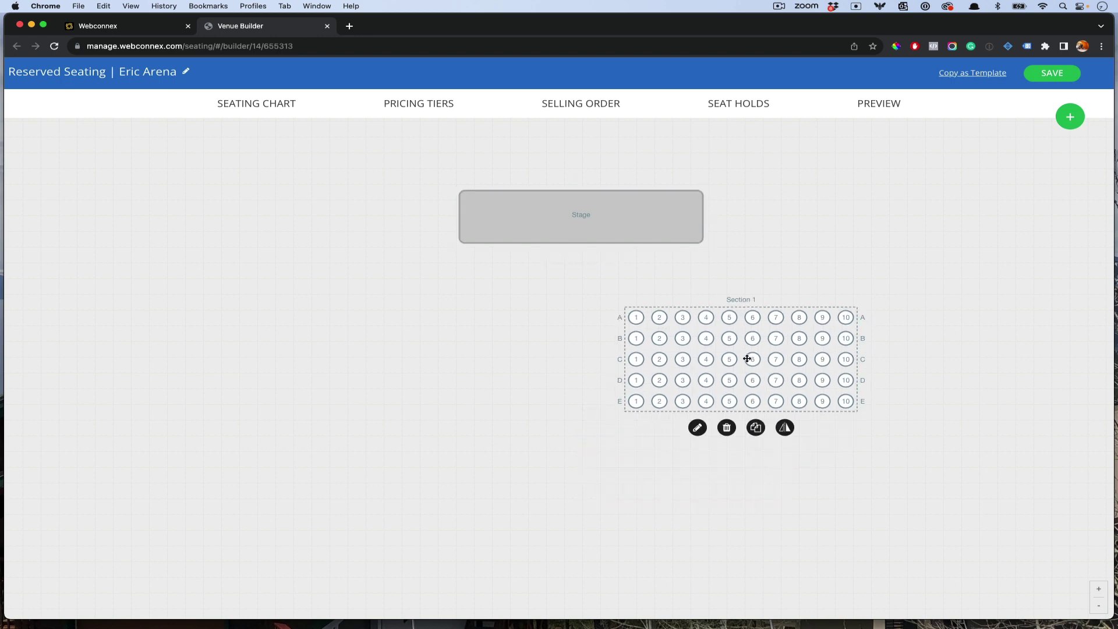
# Change Section 1 to 11 rows of 14 seats and centre it under the Stage
pyautogui.click(700, 430)
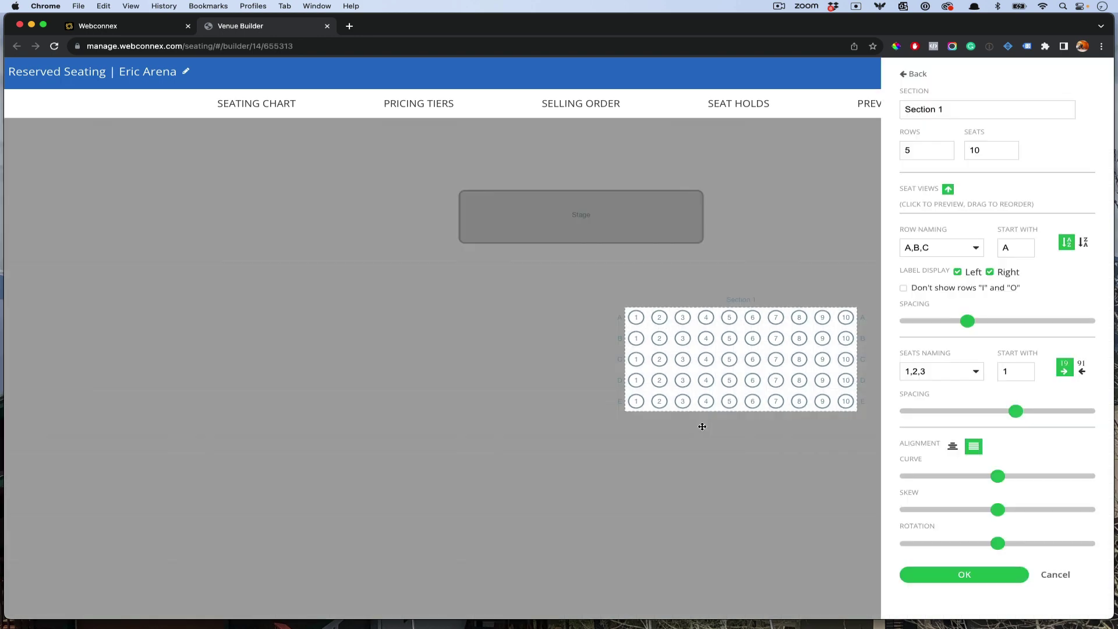
pyautogui.click(945, 148)
pyautogui.click(945, 149)
pyautogui.click(945, 149)
pyautogui.click(945, 148)
pyautogui.click(945, 148)
pyautogui.click(945, 148)
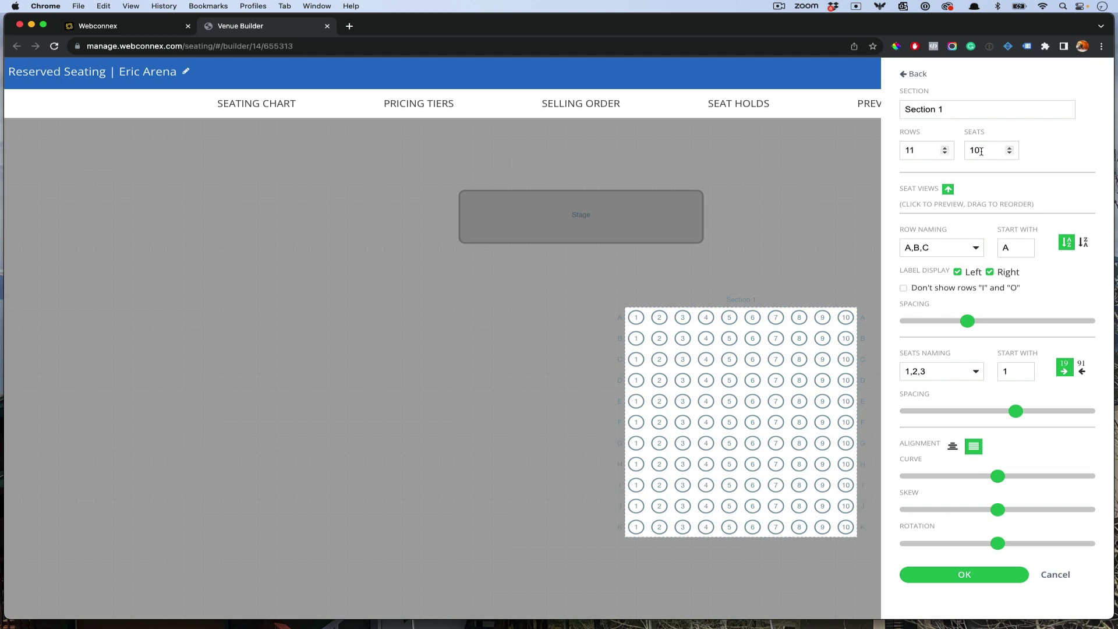
pyautogui.click(1010, 148)
pyautogui.click(1009, 149)
pyautogui.click(1010, 148)
pyautogui.click(1009, 148)
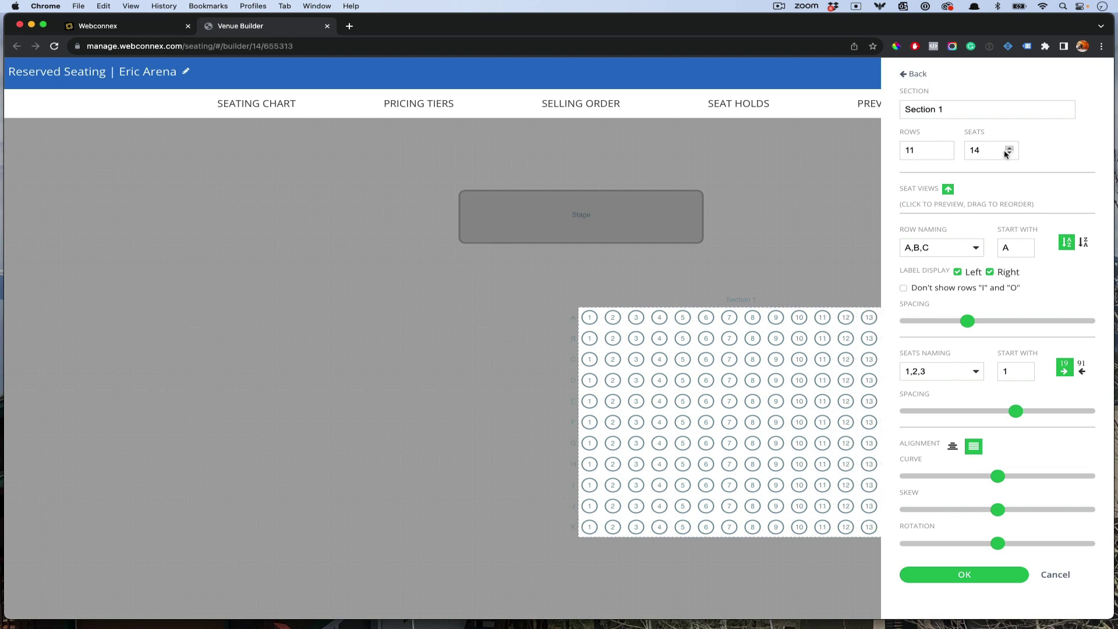
pyautogui.click(982, 575)
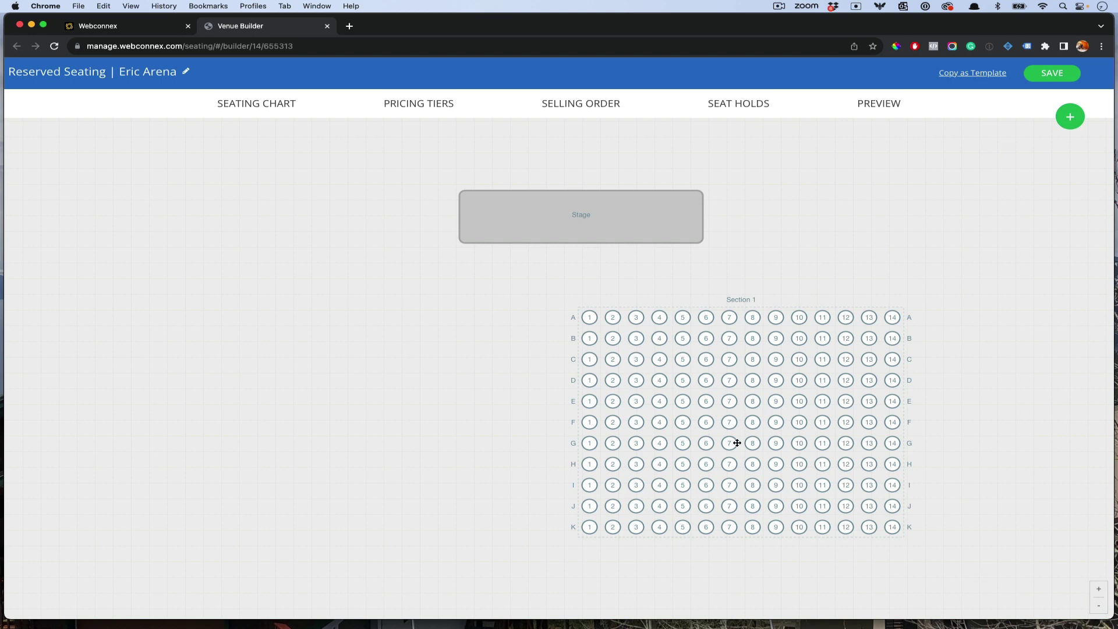
pyautogui.moveTo(736, 442); pyautogui.dragTo(691, 410)
pyautogui.moveTo(727, 367); pyautogui.dragTo(689, 344)
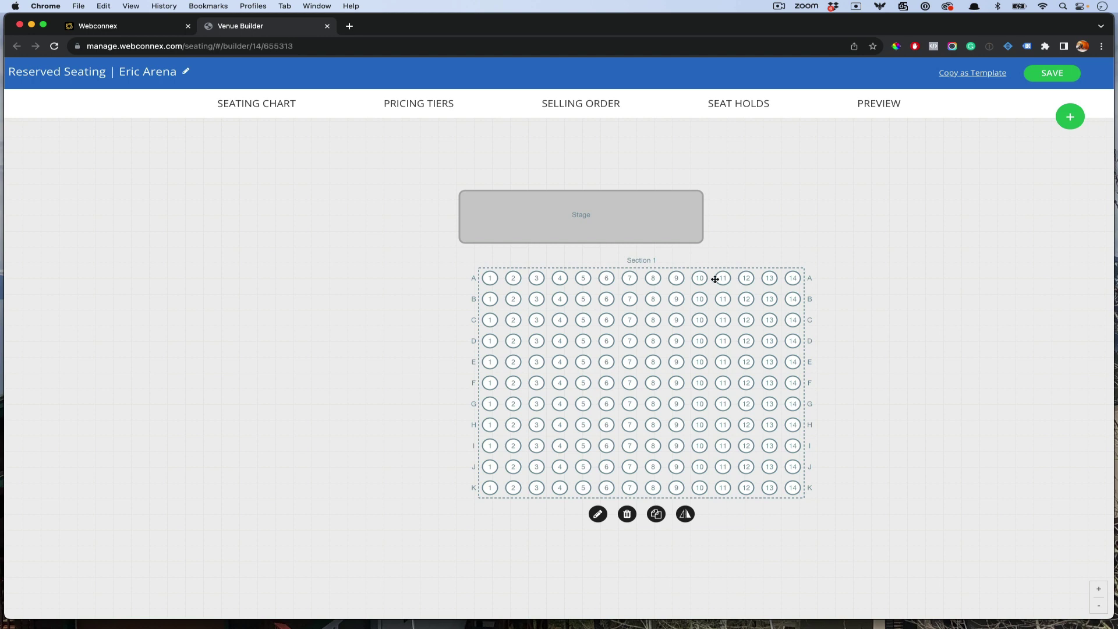
# Delete seats 8–14 in rows A–E, then restore E8–E10, D8–D9 and C8
pyautogui.click(599, 515)
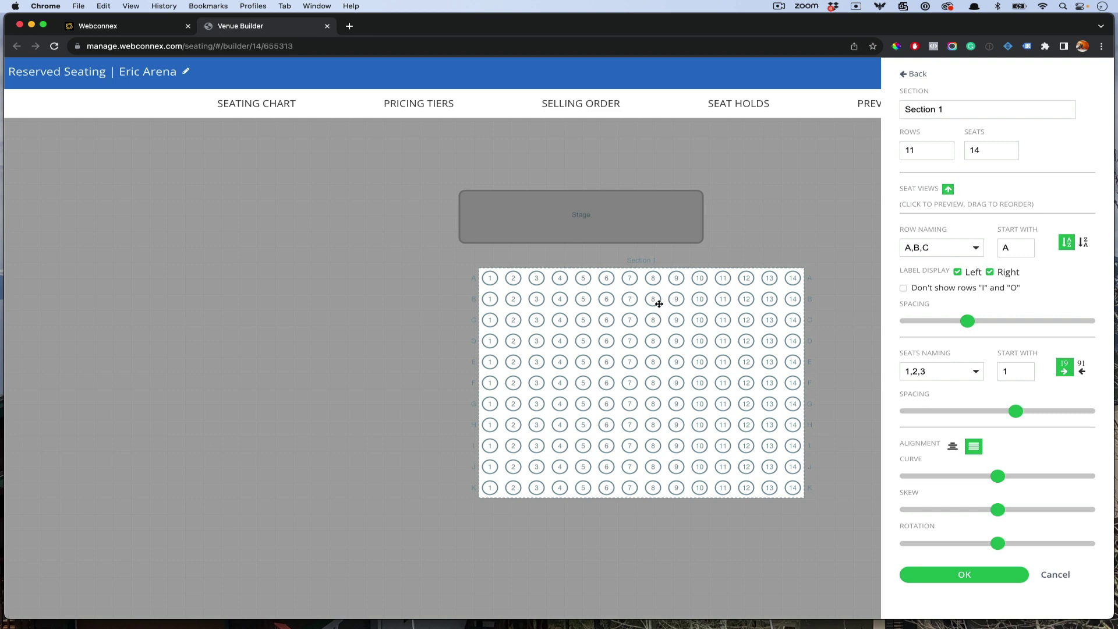
pyautogui.click(653, 278)
pyautogui.keyDown('shift'); pyautogui.click(793, 279); pyautogui.keyUp('shift')
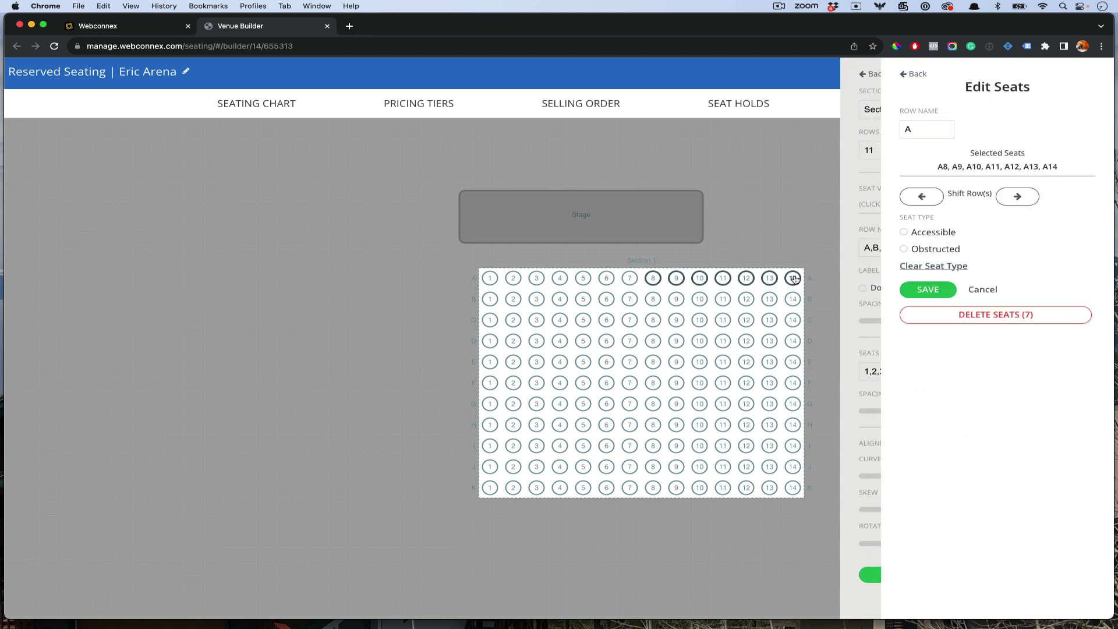
pyautogui.keyDown('shift'); pyautogui.click(796, 362); pyautogui.keyUp('shift')
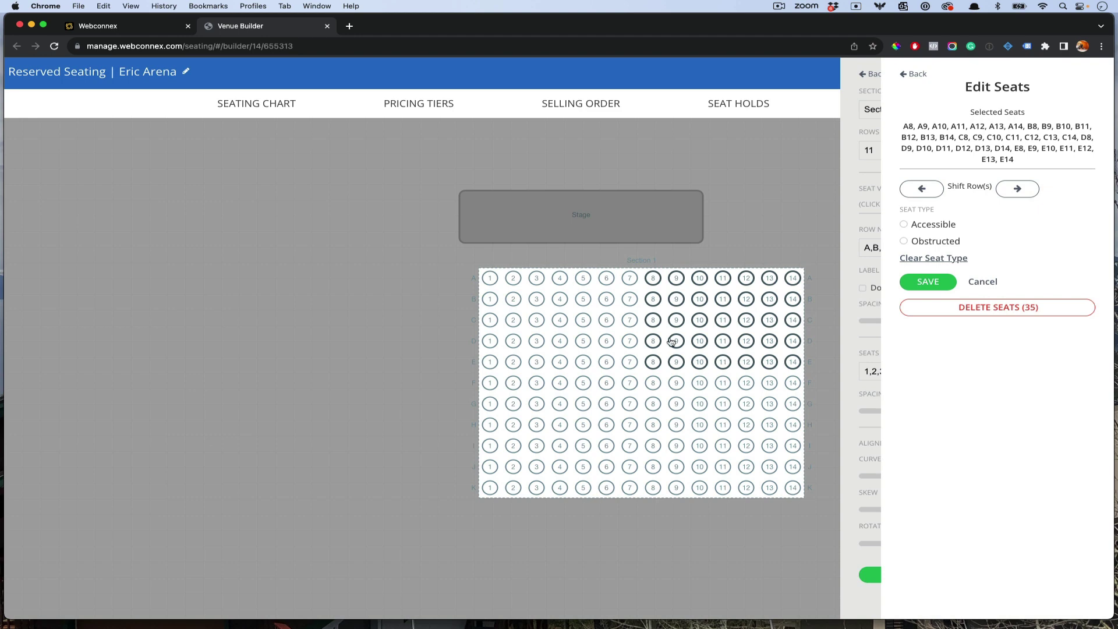
pyautogui.click(987, 308)
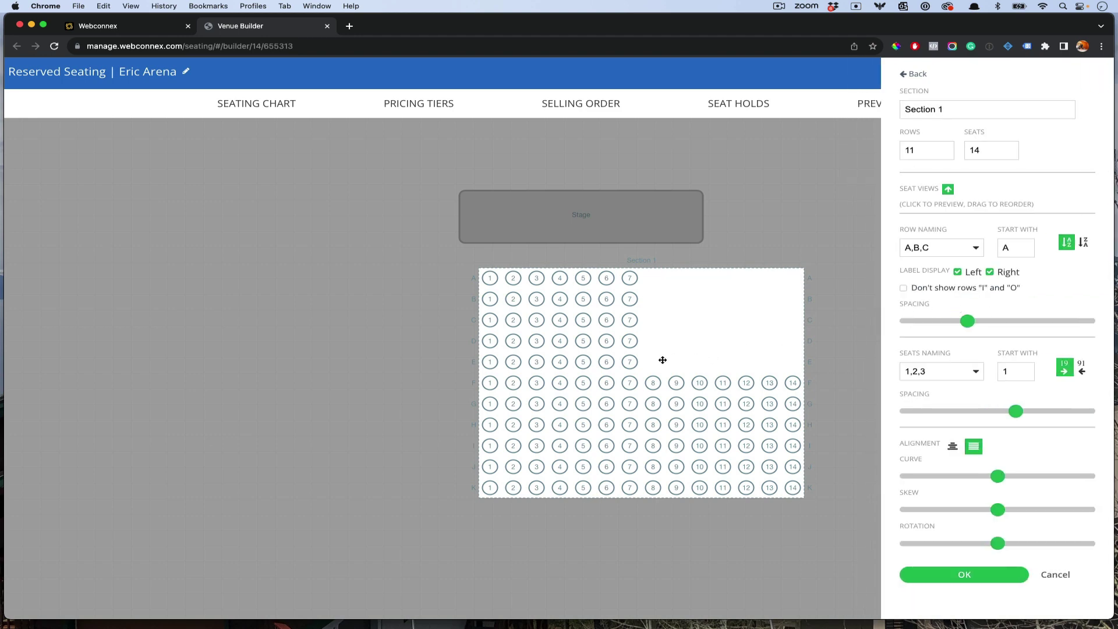
pyautogui.click(700, 362)
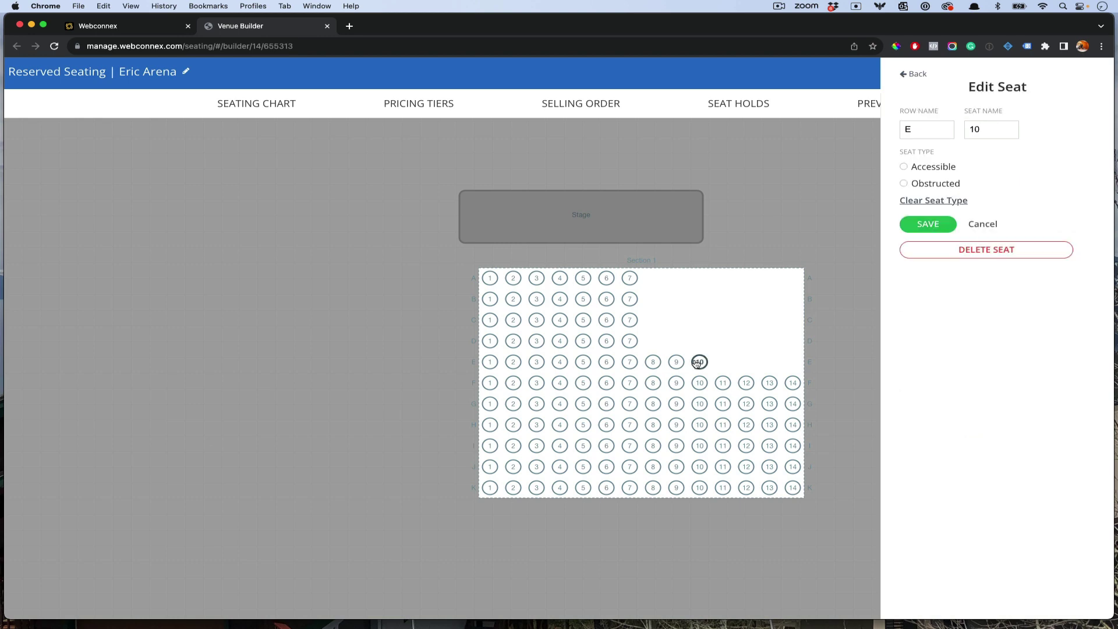
pyautogui.click(653, 340)
pyautogui.click(676, 341)
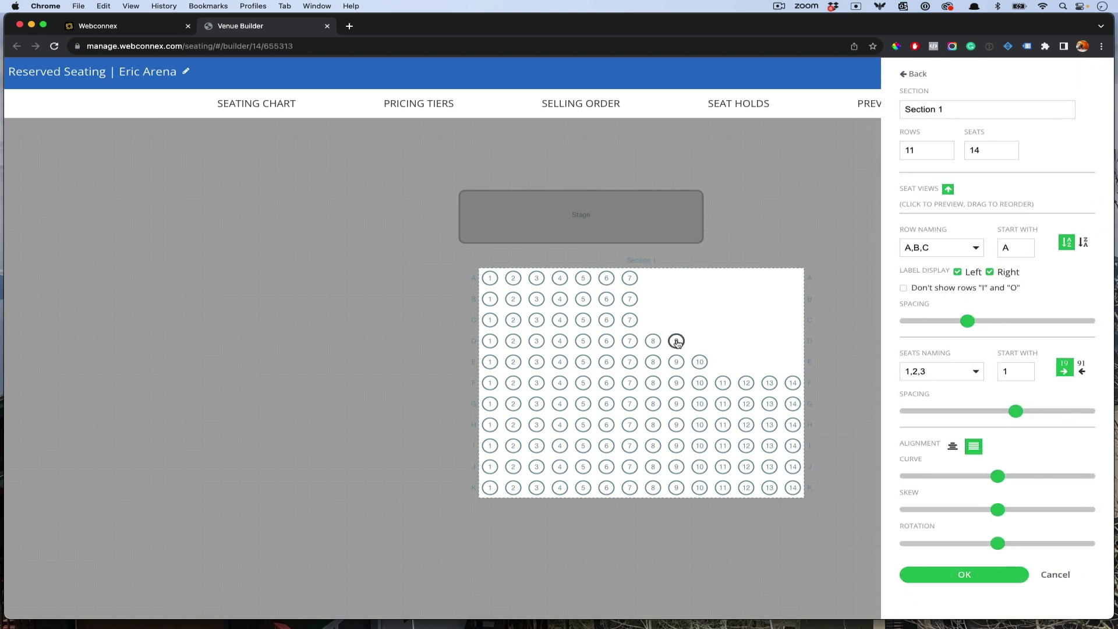
pyautogui.click(652, 320)
# Remove seats F12–F14, G13–G14, A7 and H14, then apply the section changes
pyautogui.moveTo(748, 387); pyautogui.dragTo(793, 383)
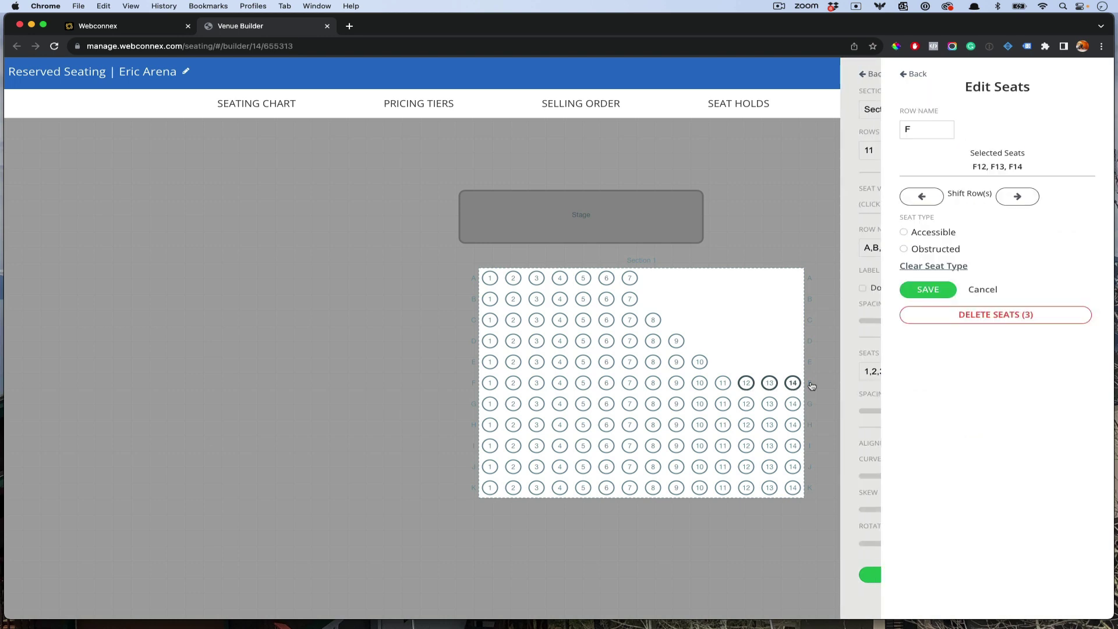
pyautogui.click(968, 318)
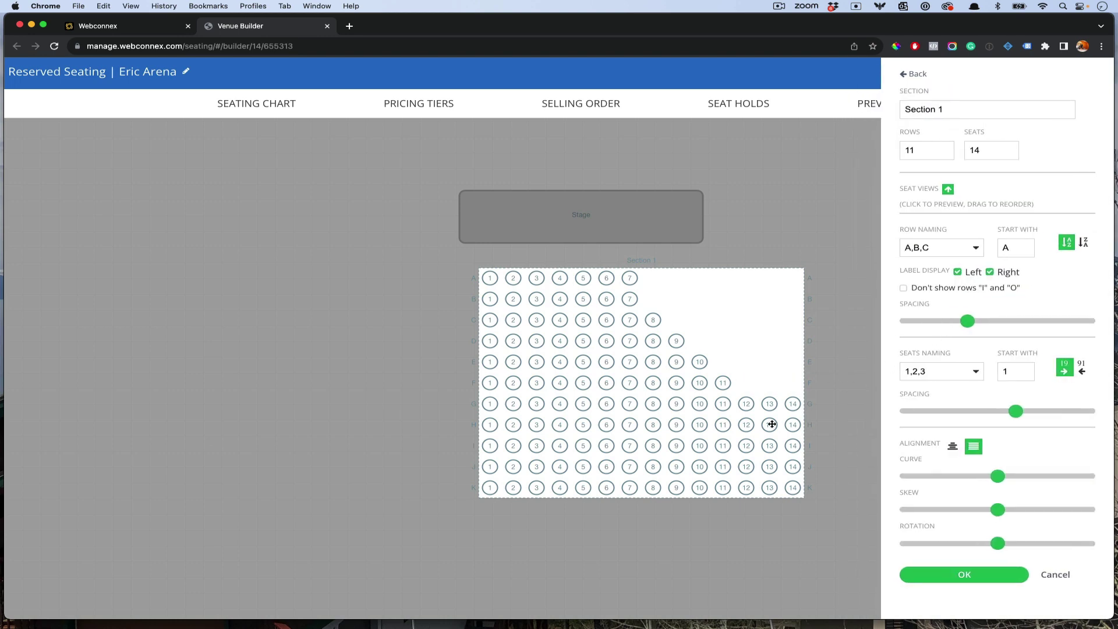
pyautogui.click(770, 405)
pyautogui.keyDown('shift'); pyautogui.click(792, 404); pyautogui.keyUp('shift')
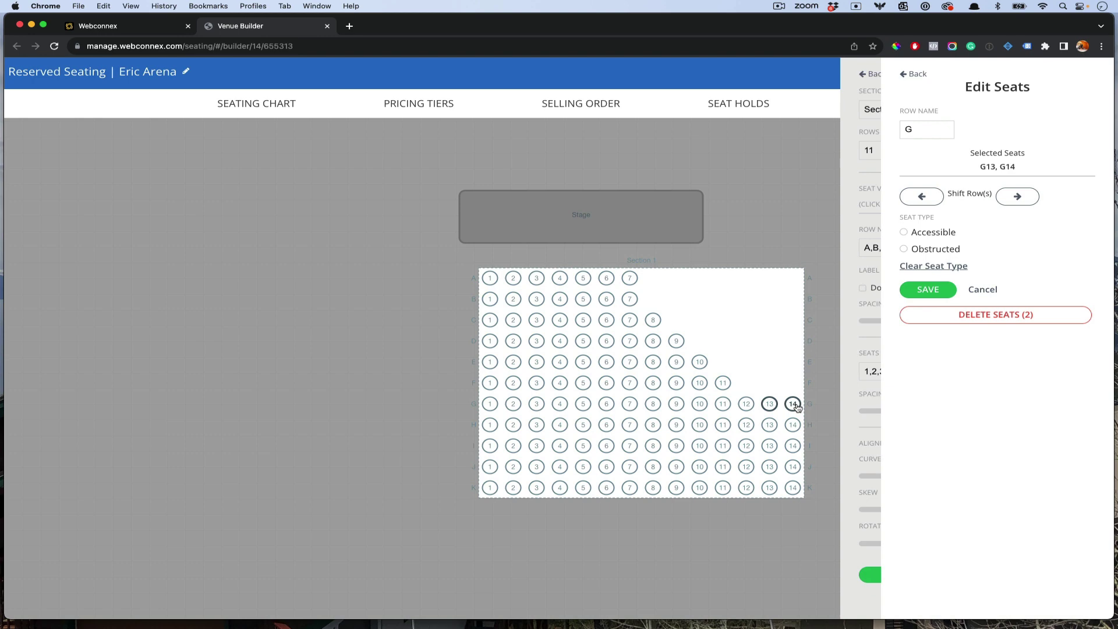
pyautogui.click(947, 323)
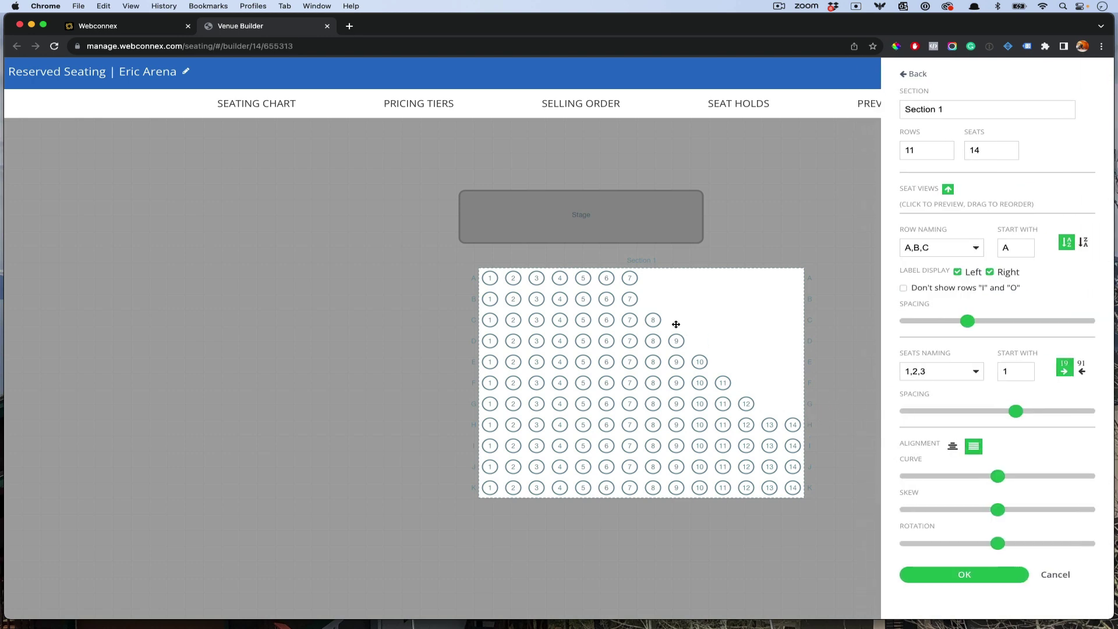
pyautogui.click(630, 279)
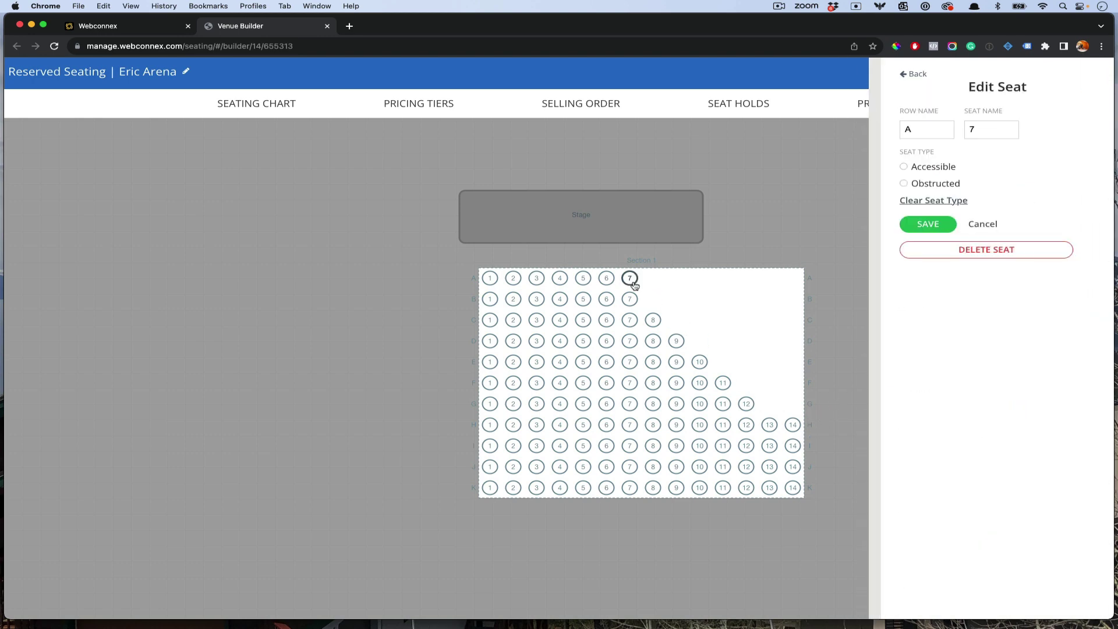
pyautogui.click(950, 255)
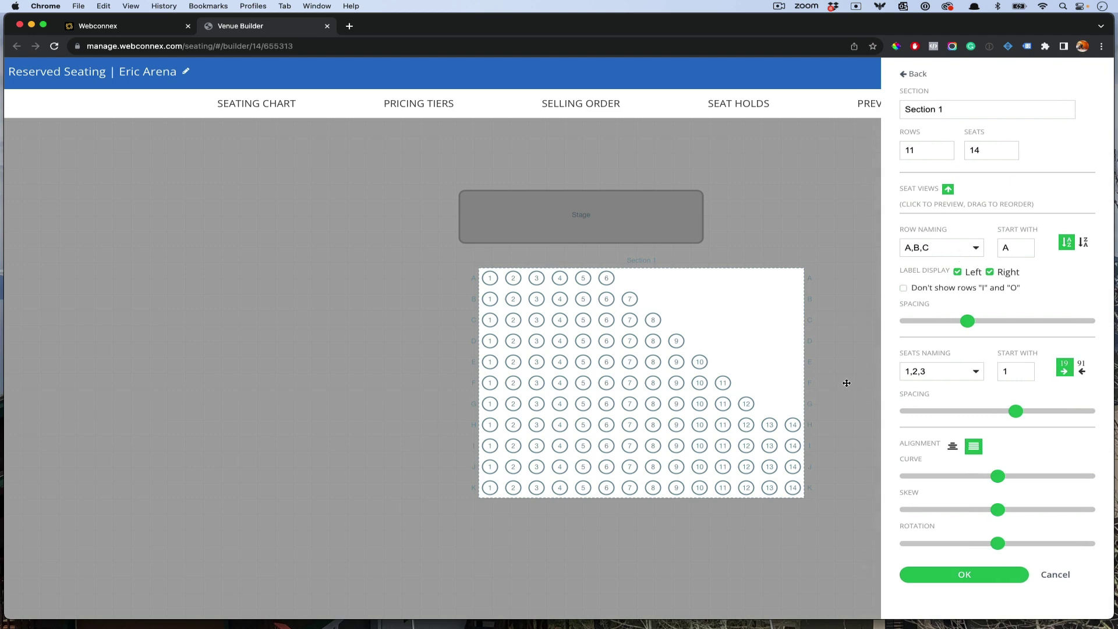
pyautogui.click(793, 424)
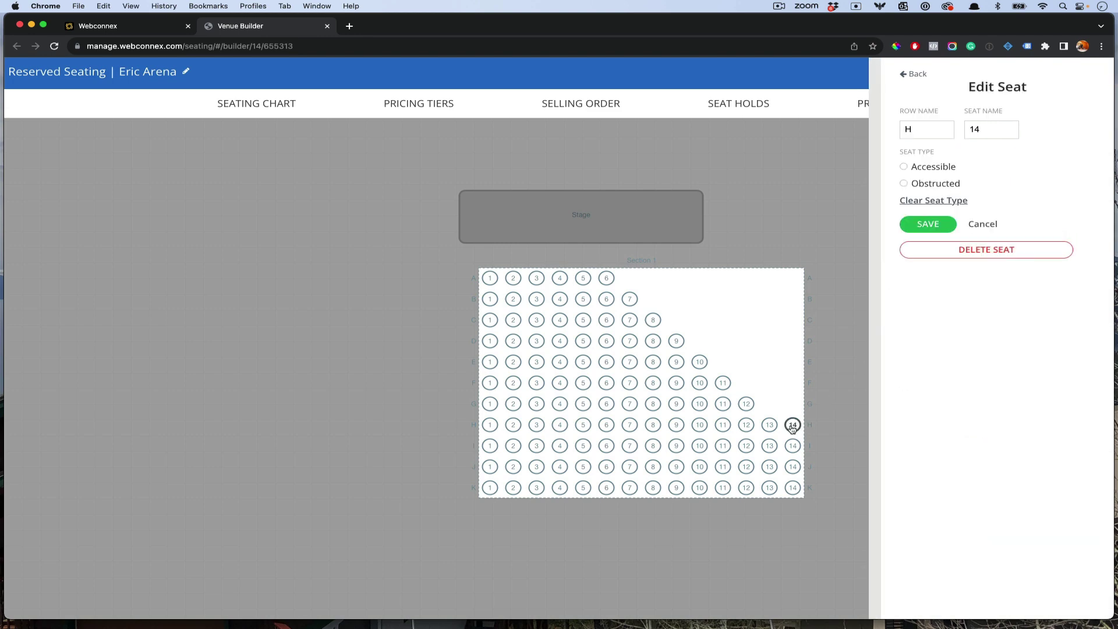
pyautogui.click(973, 254)
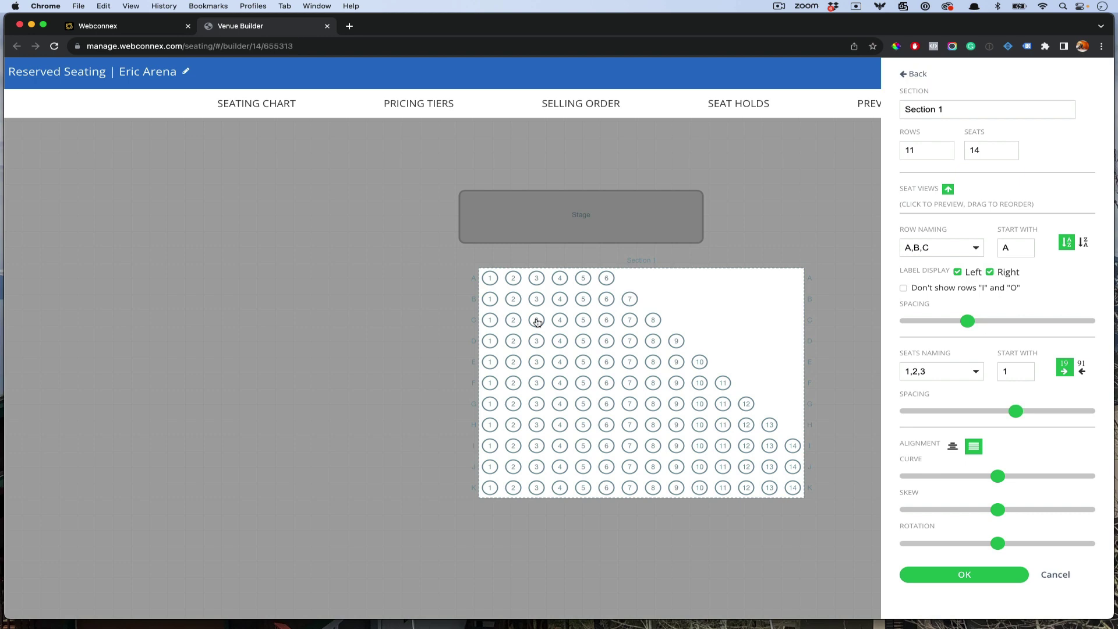
pyautogui.click(587, 367)
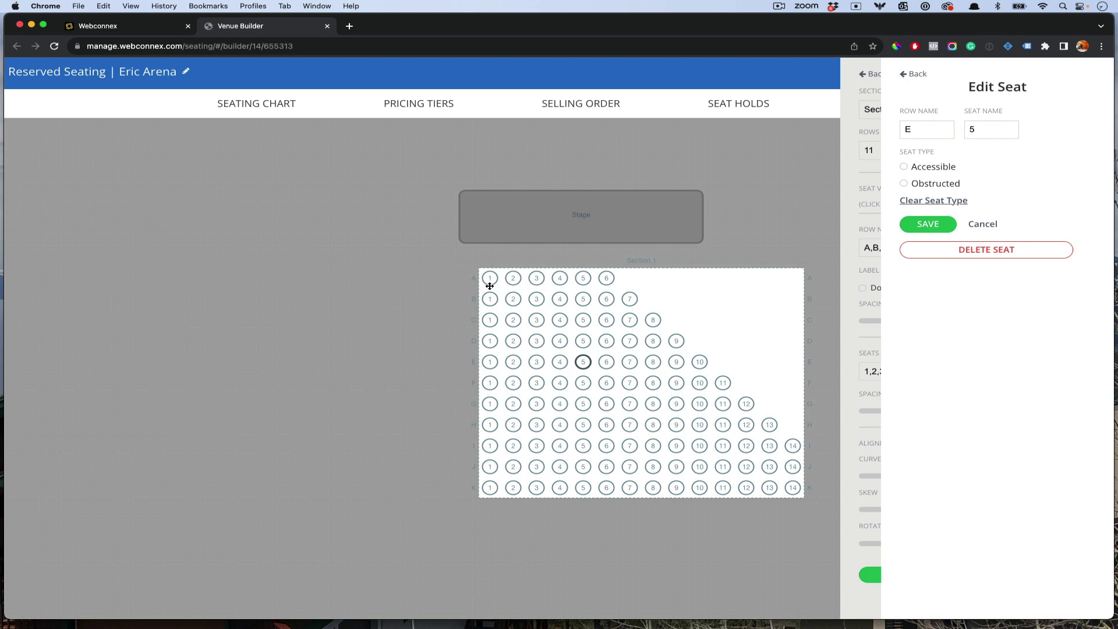
pyautogui.click(907, 235)
pyautogui.click(944, 575)
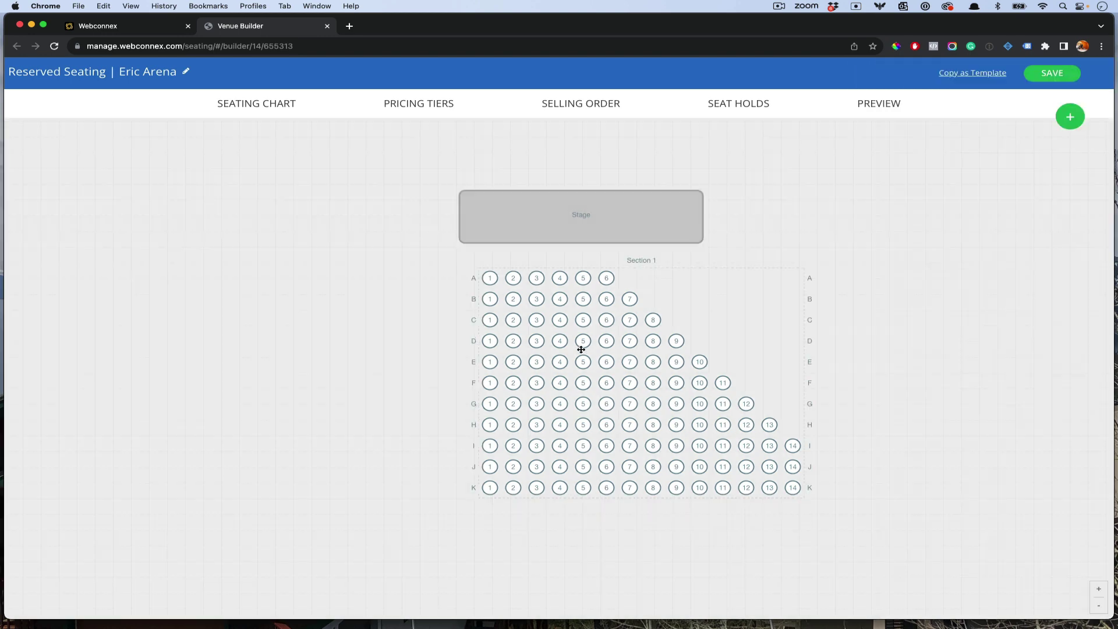
# Shift Section 1's row D right and back left so it stays aligned, and save
pyautogui.click(547, 352)
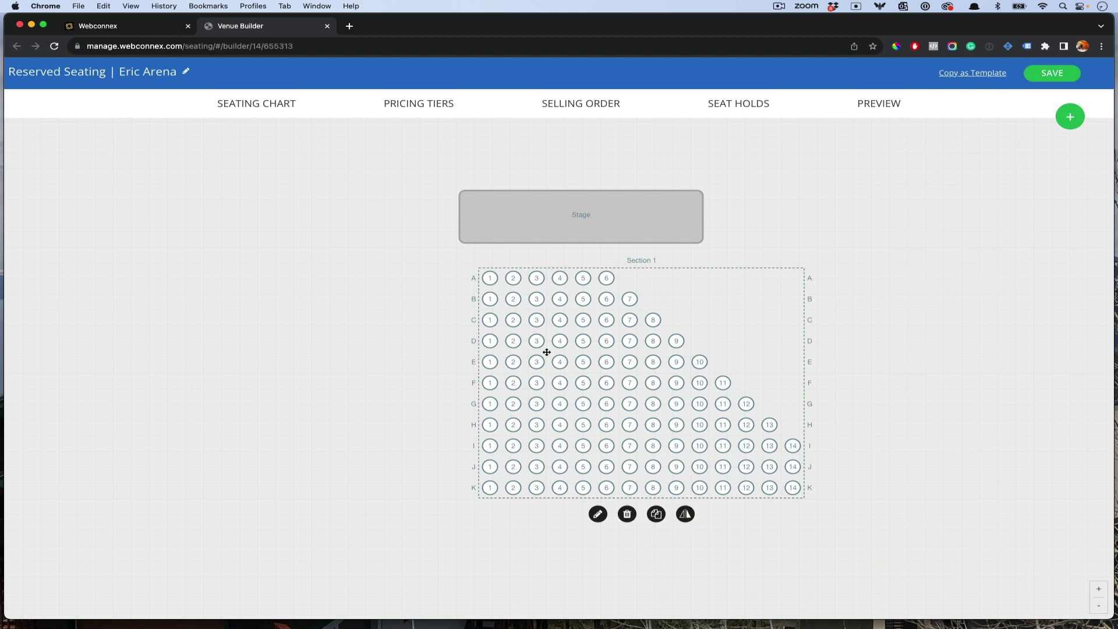
pyautogui.click(598, 514)
pyautogui.click(474, 341)
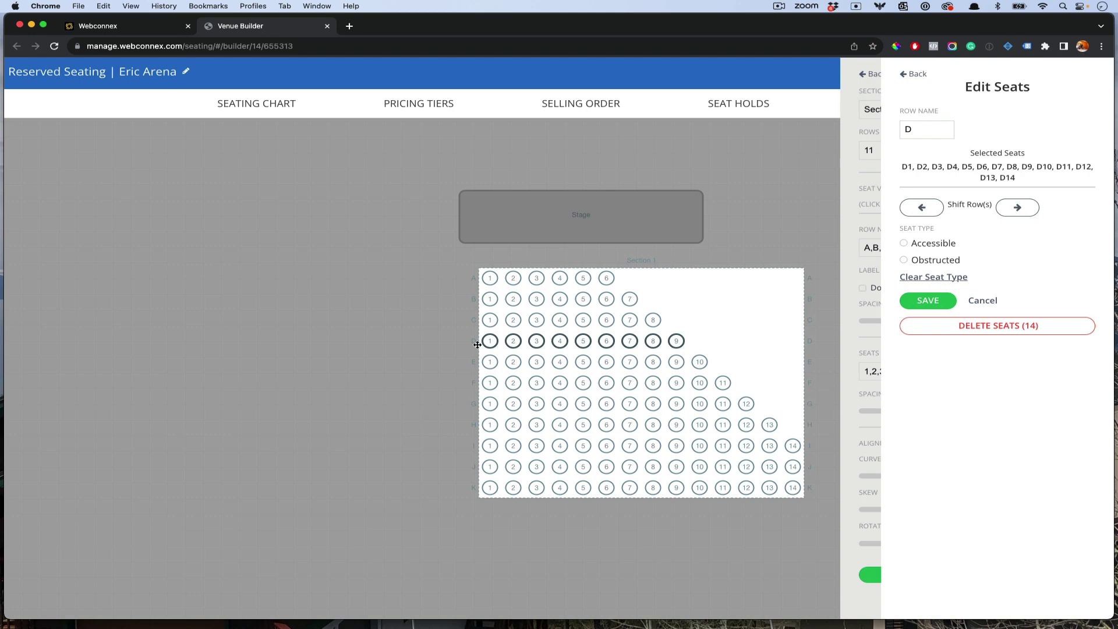
pyautogui.click(1020, 216)
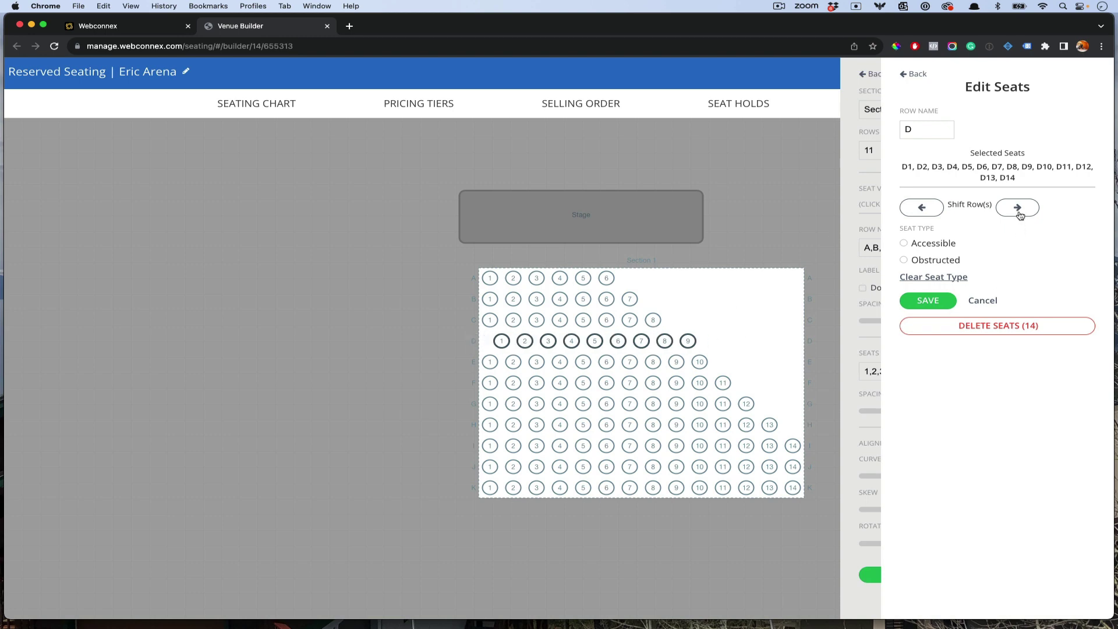
pyautogui.click(1021, 216)
pyautogui.click(931, 216)
pyautogui.click(932, 216)
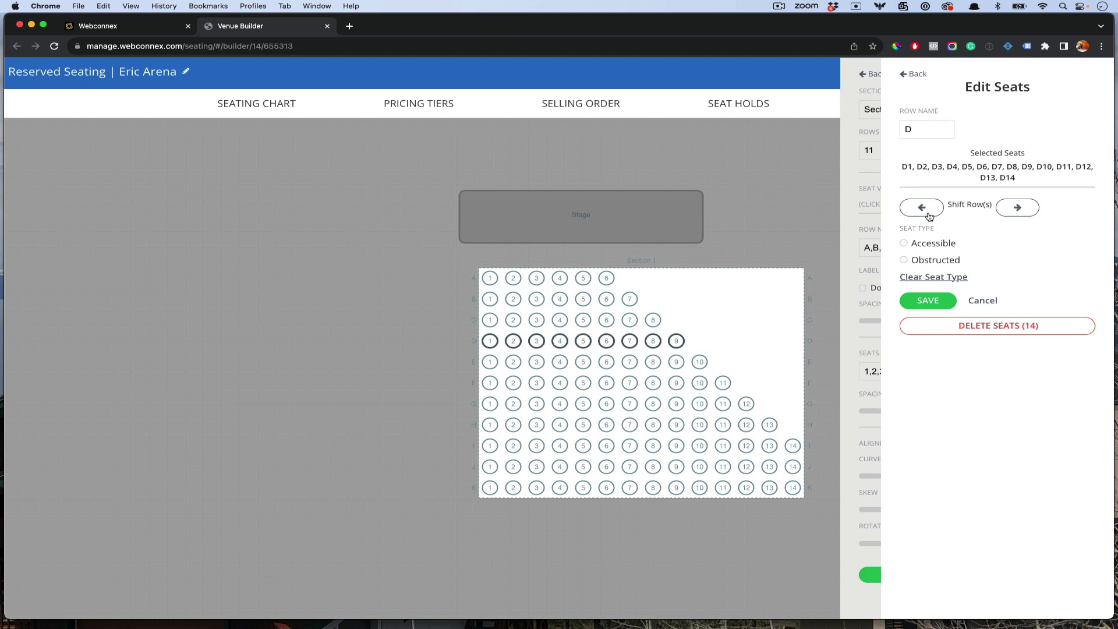
pyautogui.click(924, 299)
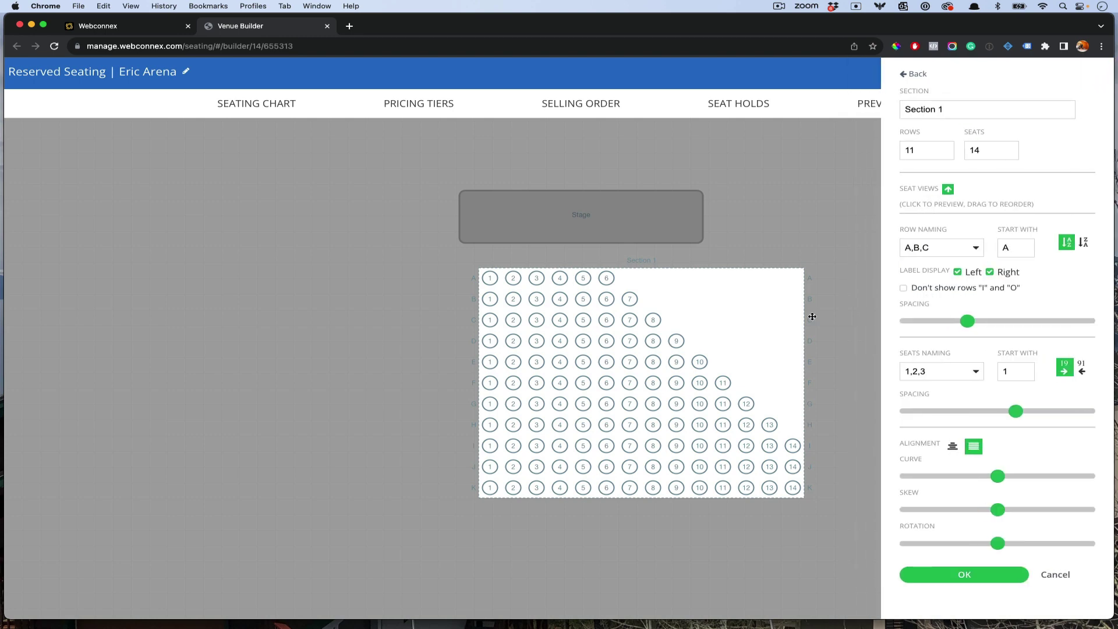
pyautogui.click(939, 252)
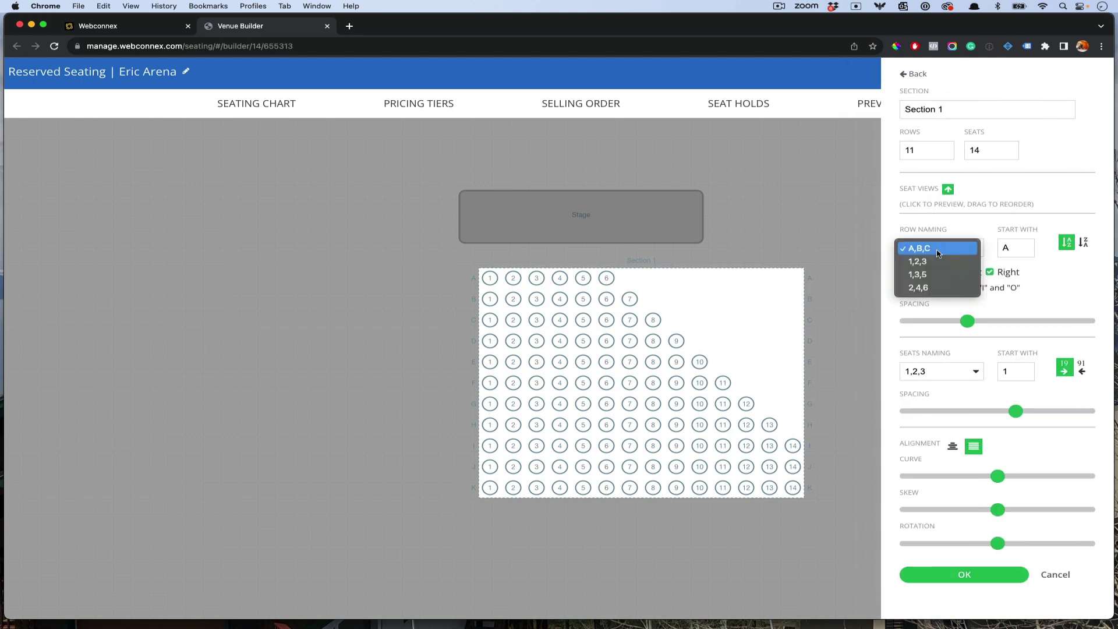
pyautogui.click(1086, 242)
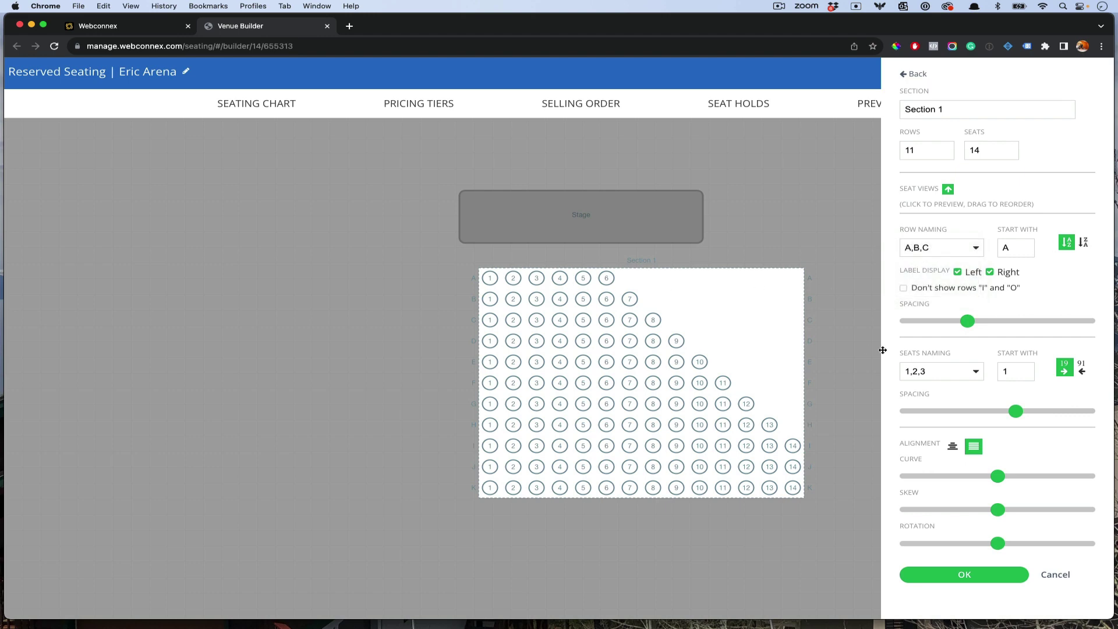
pyautogui.click(1084, 243)
pyautogui.click(1068, 246)
pyautogui.click(1082, 369)
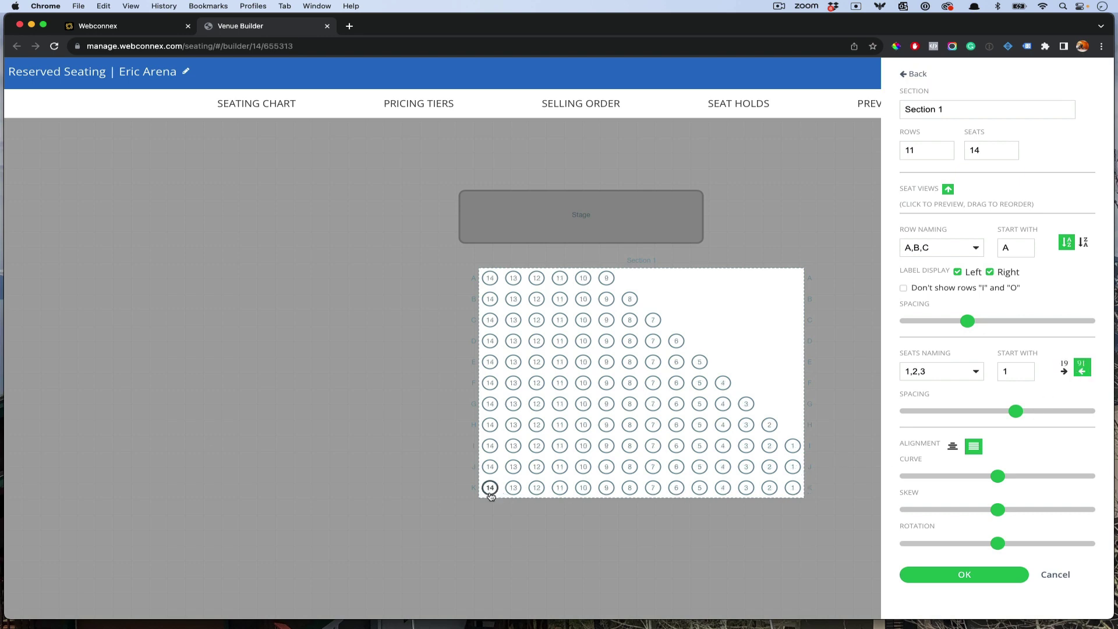
pyautogui.click(1064, 371)
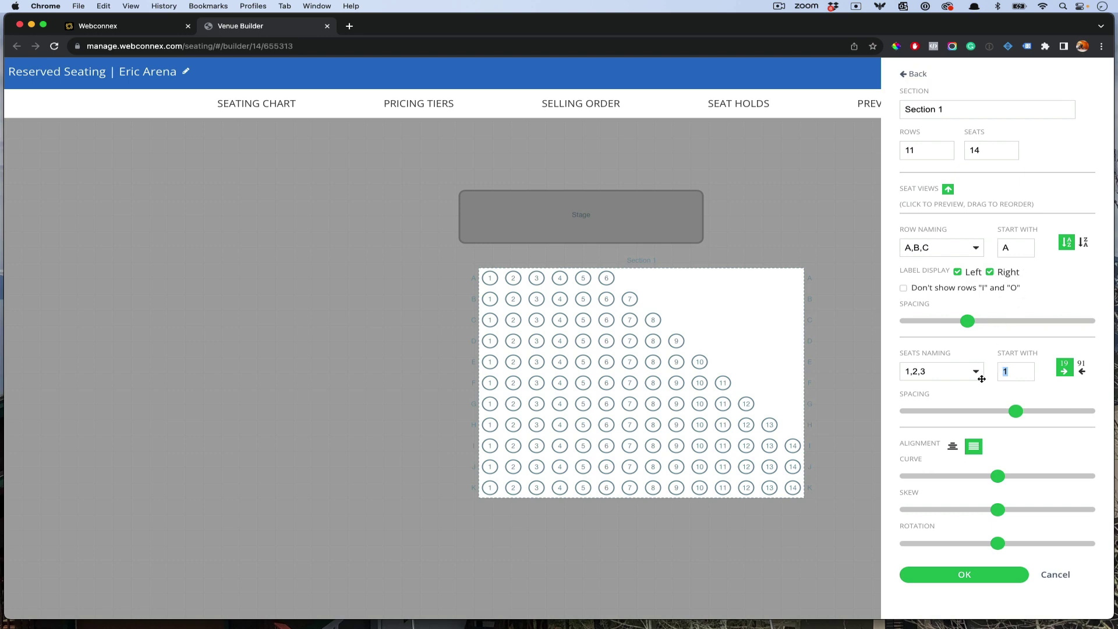
# Reduce Section 1's row and seat spacing, curve and skew the block, and rotate it slightly clockwise
pyautogui.click(967, 322)
pyautogui.moveTo(968, 323)
pyautogui.mouseDown()
pyautogui.moveTo(948, 324)
pyautogui.moveTo(1004, 324)
pyautogui.moveTo(939, 324)
pyautogui.moveTo(967, 323)
pyautogui.mouseUp()
pyautogui.moveTo(1017, 415); pyautogui.dragTo(965, 409)
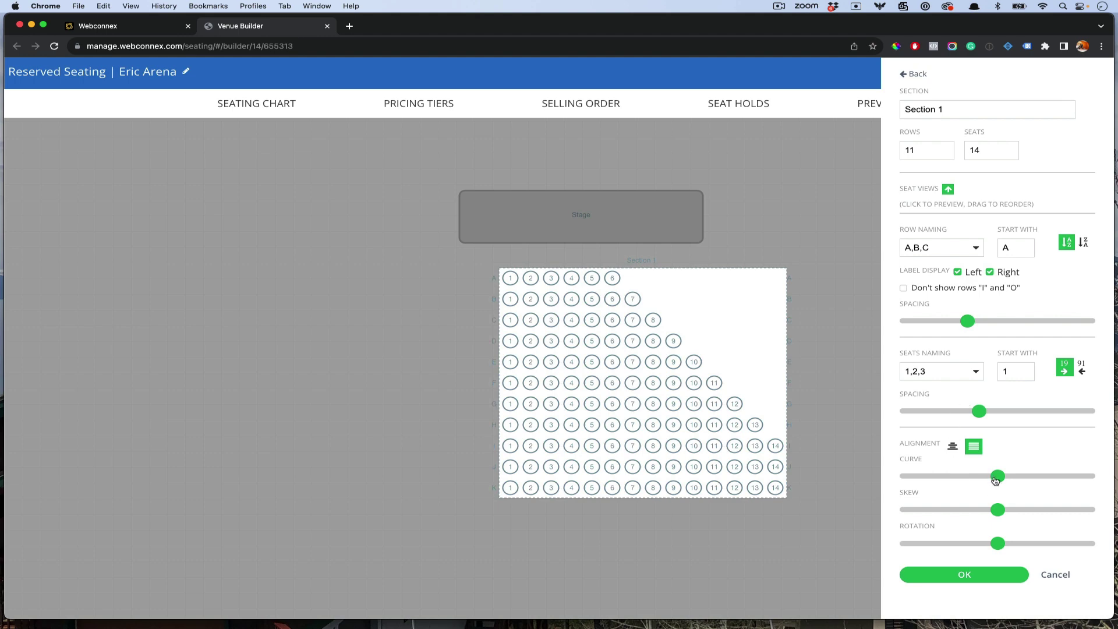
pyautogui.moveTo(996, 478); pyautogui.dragTo(965, 481)
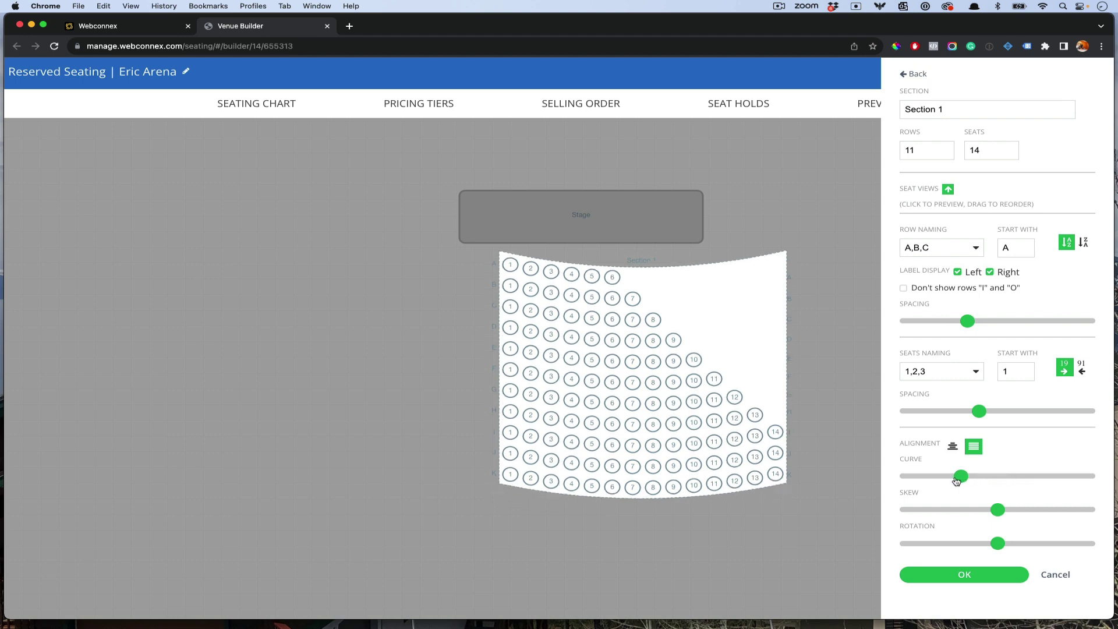
pyautogui.moveTo(998, 510); pyautogui.dragTo(968, 509)
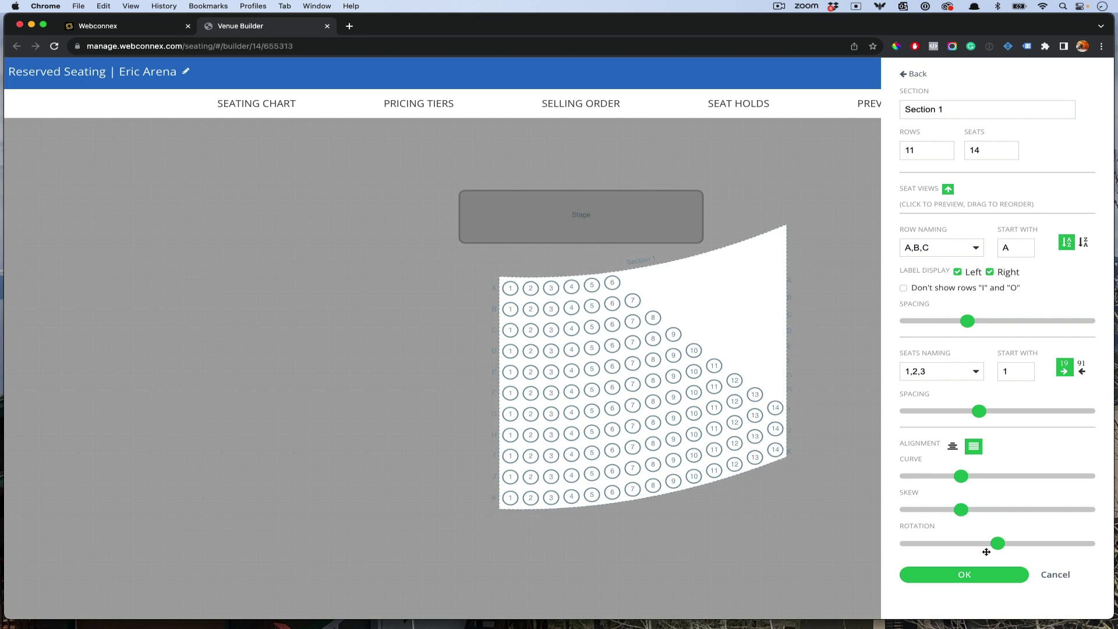
pyautogui.moveTo(998, 544)
pyautogui.mouseDown()
pyautogui.moveTo(1008, 546)
pyautogui.moveTo(997, 548)
pyautogui.mouseUp()
# Move Section 1 right of the stage, then place a horizontally flipped copy to its left
pyautogui.click(967, 576)
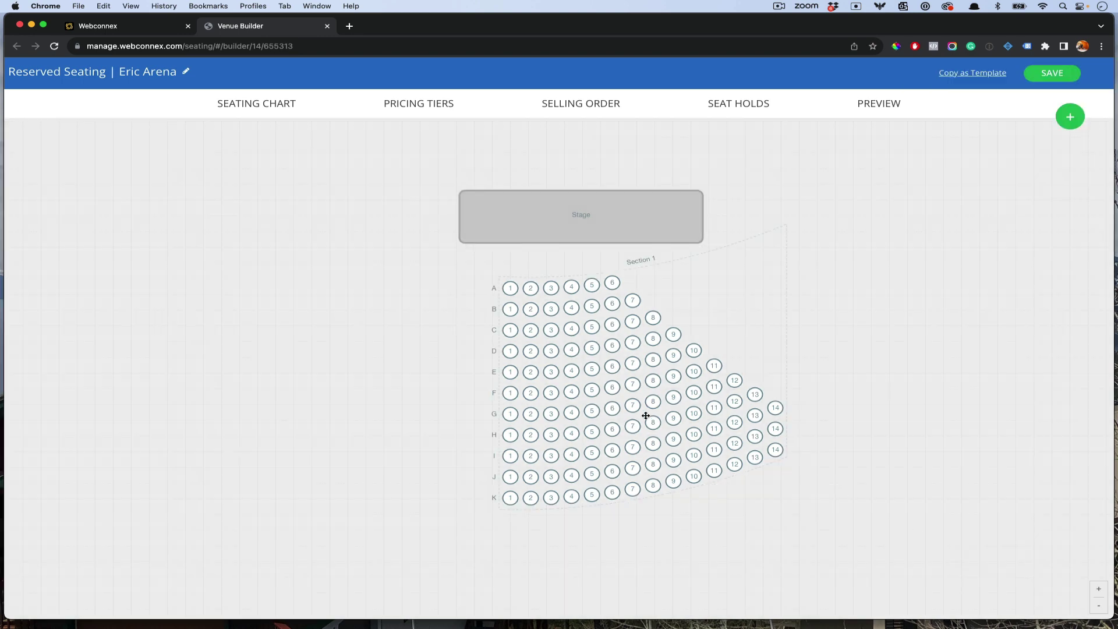
pyautogui.moveTo(646, 415); pyautogui.dragTo(739, 401)
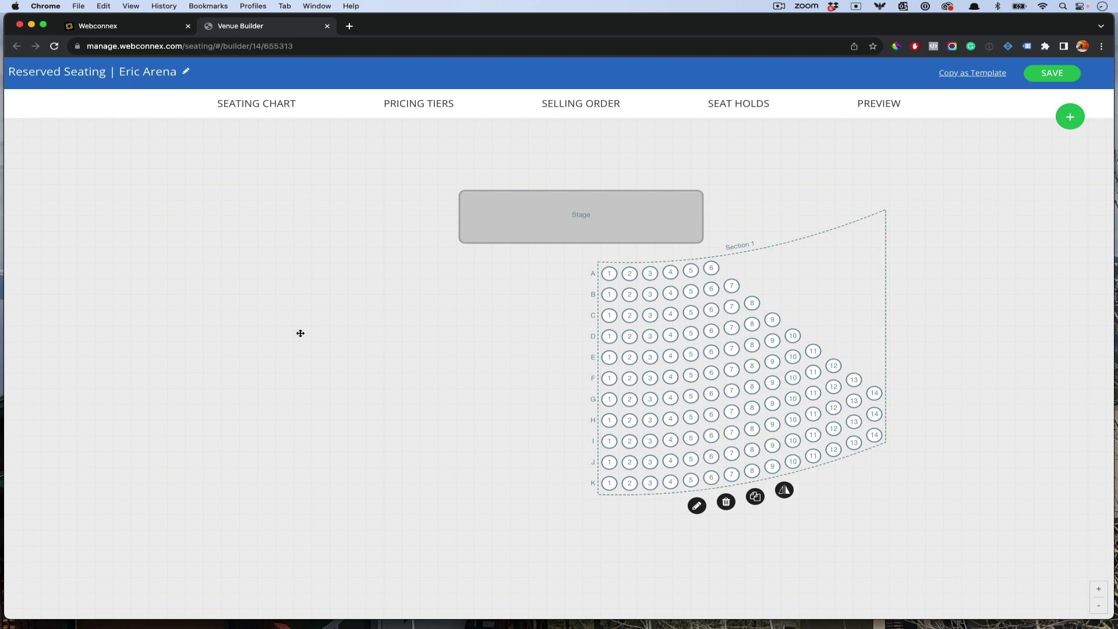
pyautogui.click(755, 496)
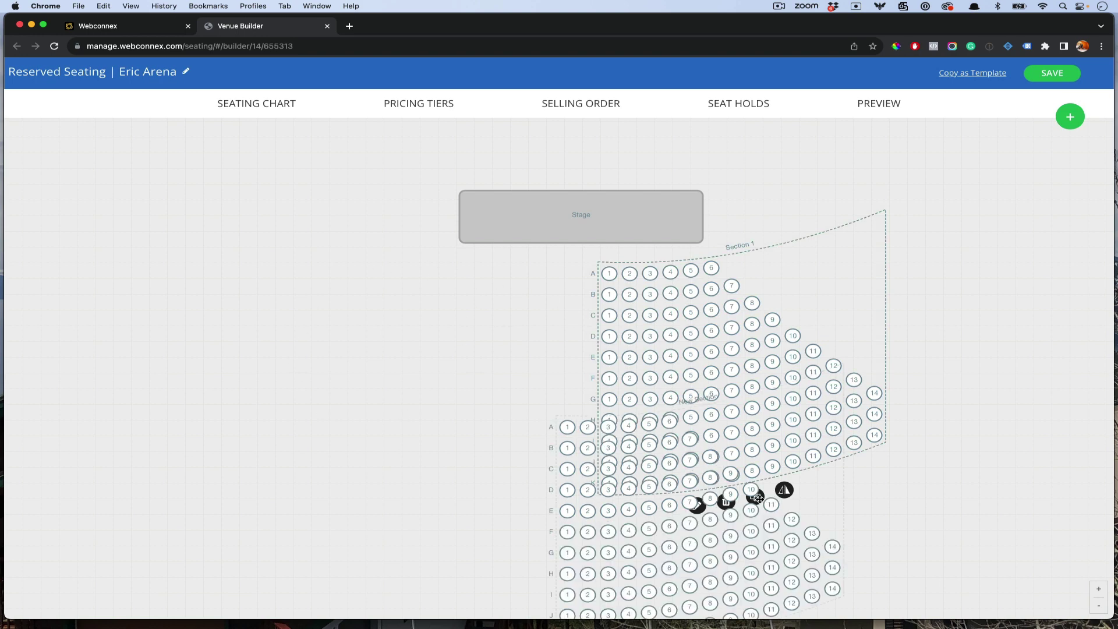
pyautogui.moveTo(588, 558); pyautogui.dragTo(327, 390)
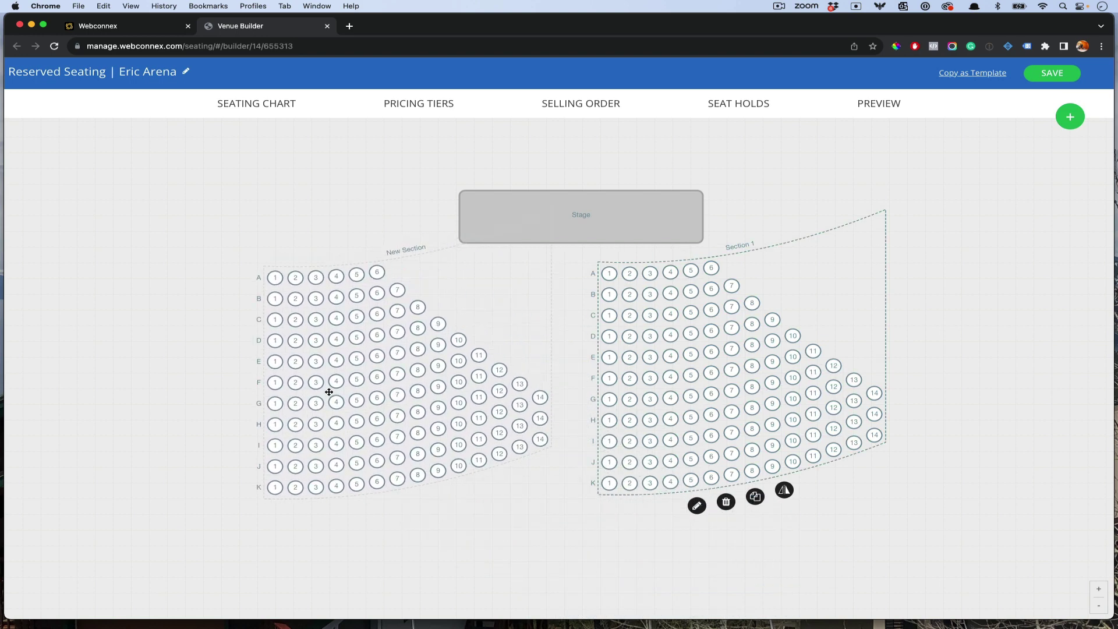
pyautogui.click(450, 495)
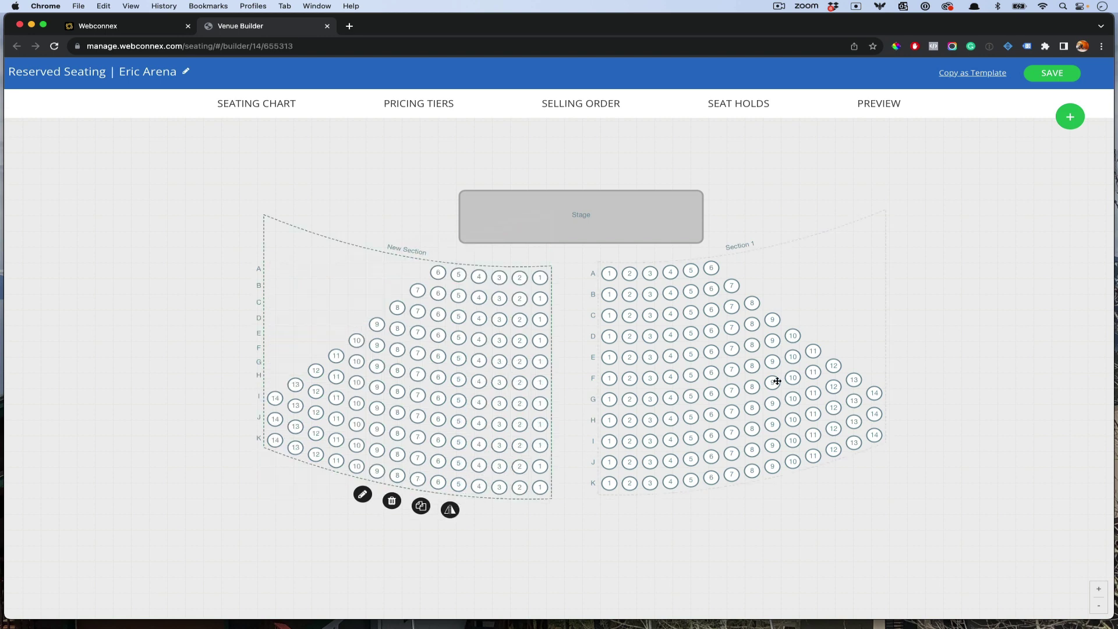
pyautogui.moveTo(508, 353); pyautogui.dragTo(520, 350)
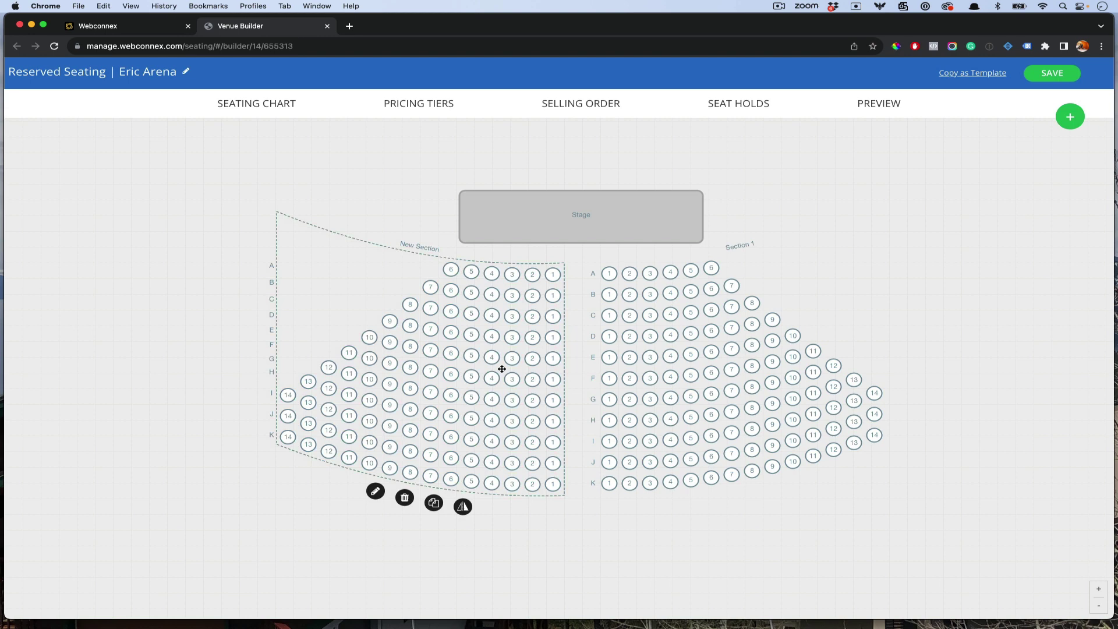
# Rename the copy 'Section 2' and show its row labels on the right side
pyautogui.click(376, 491)
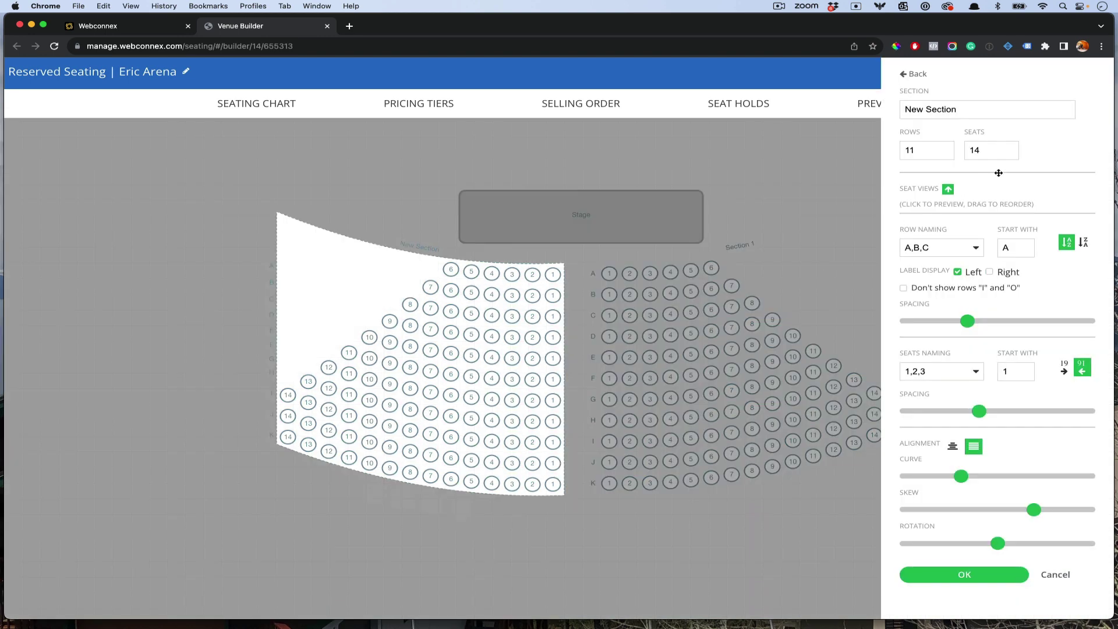
pyautogui.tripleClick(980, 114)
pyautogui.write('Sect')
pyautogui.click(972, 573)
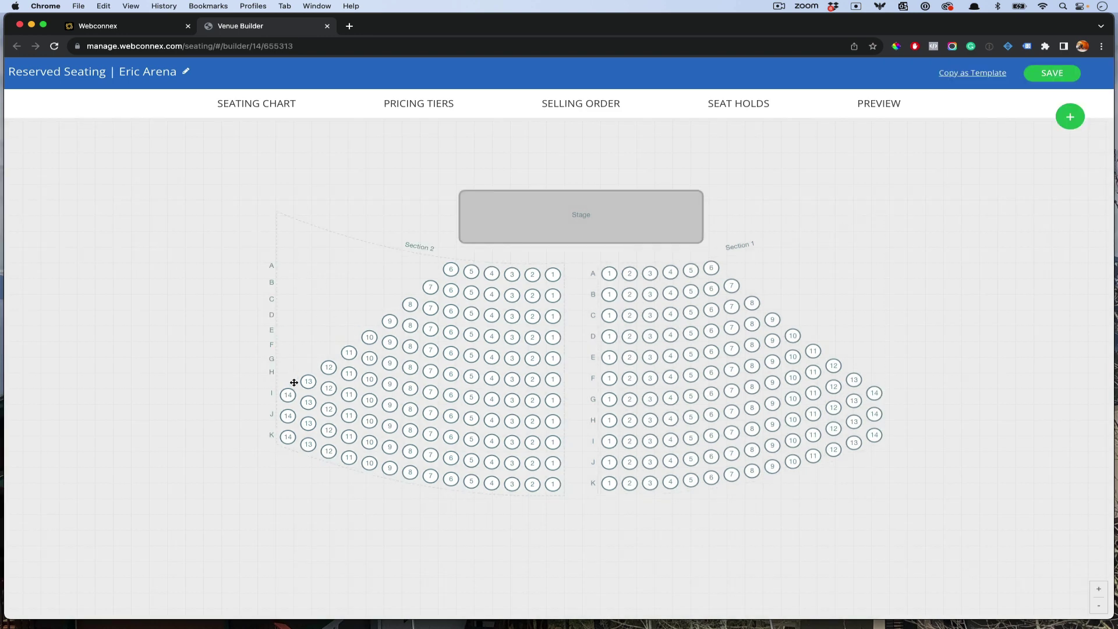
pyautogui.click(393, 382)
pyautogui.click(379, 496)
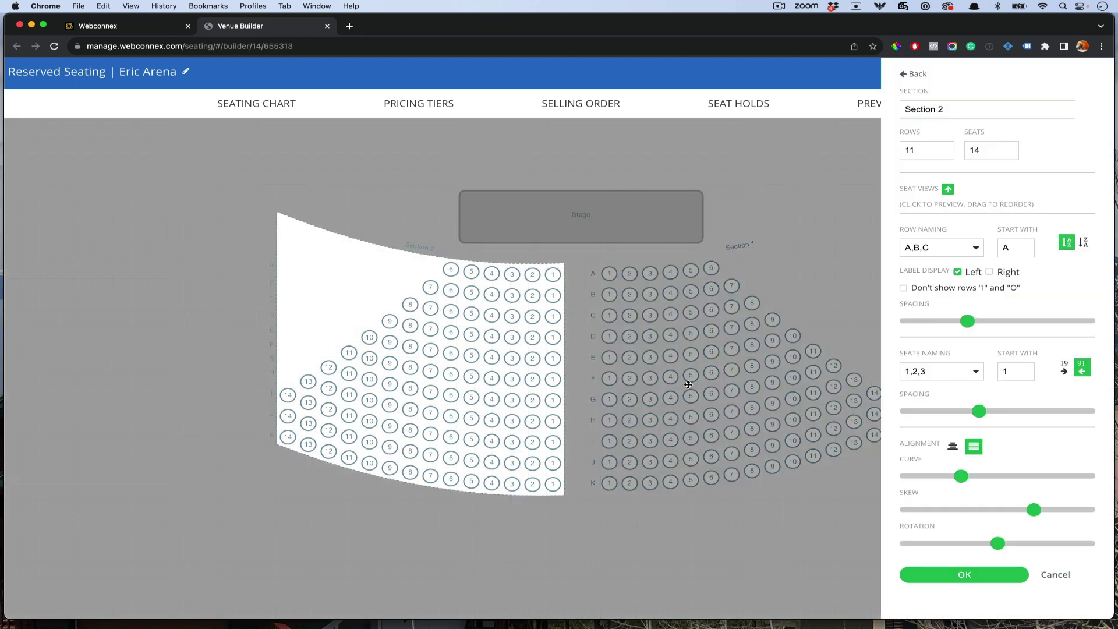
pyautogui.click(989, 273)
pyautogui.click(983, 581)
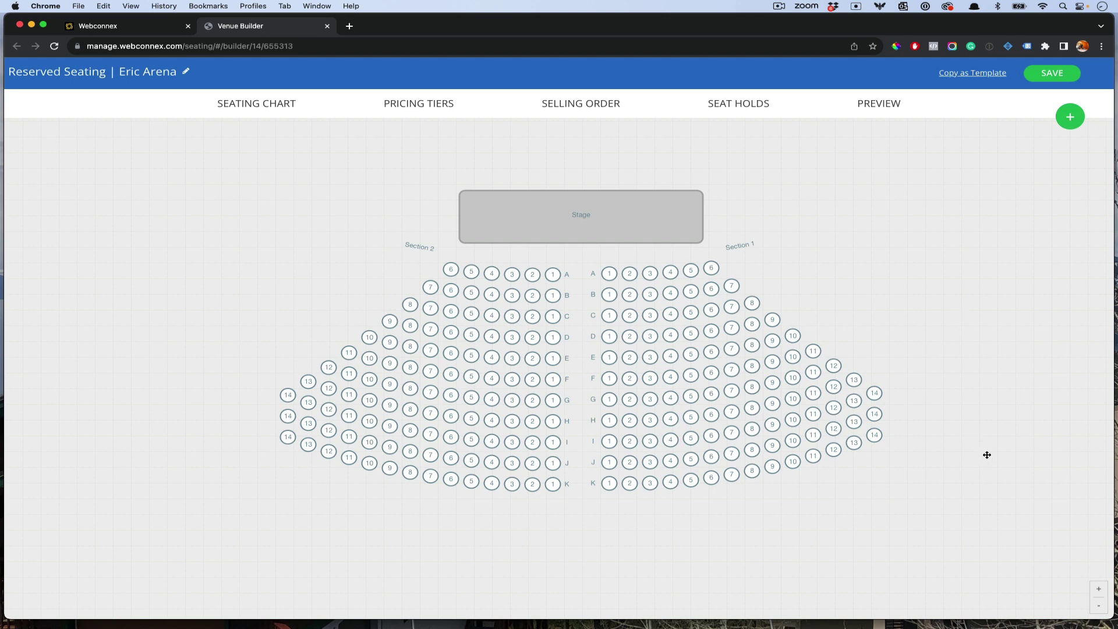
pyautogui.moveTo(987, 454); pyautogui.dragTo(900, 481)
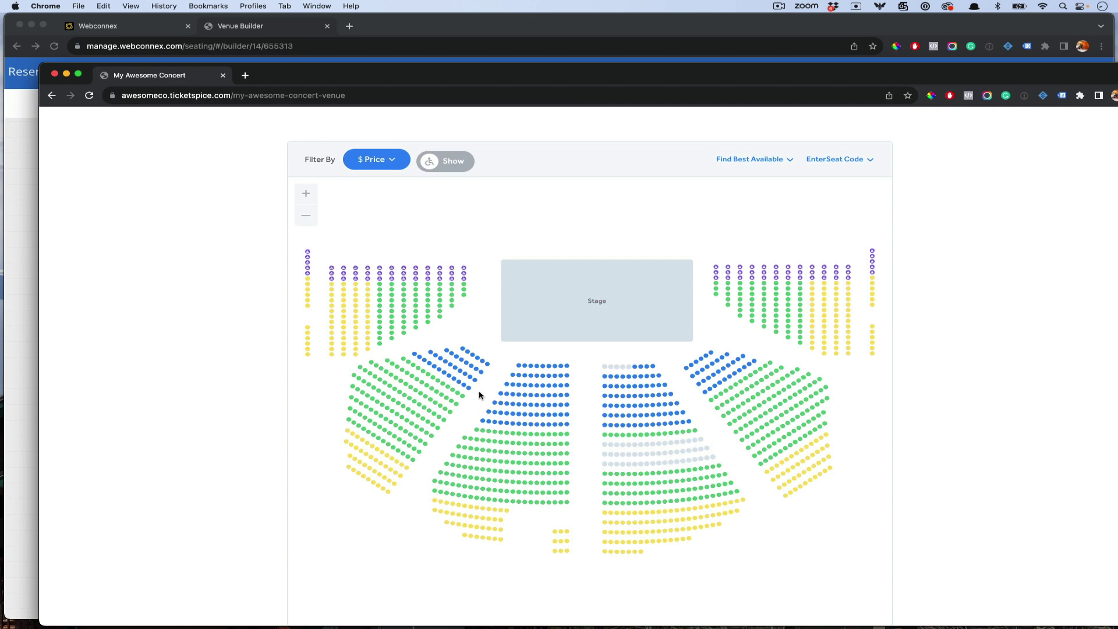
pyautogui.moveTo(460, 371)
pyautogui.moveTo(519, 74); pyautogui.dragTo(908, 106)
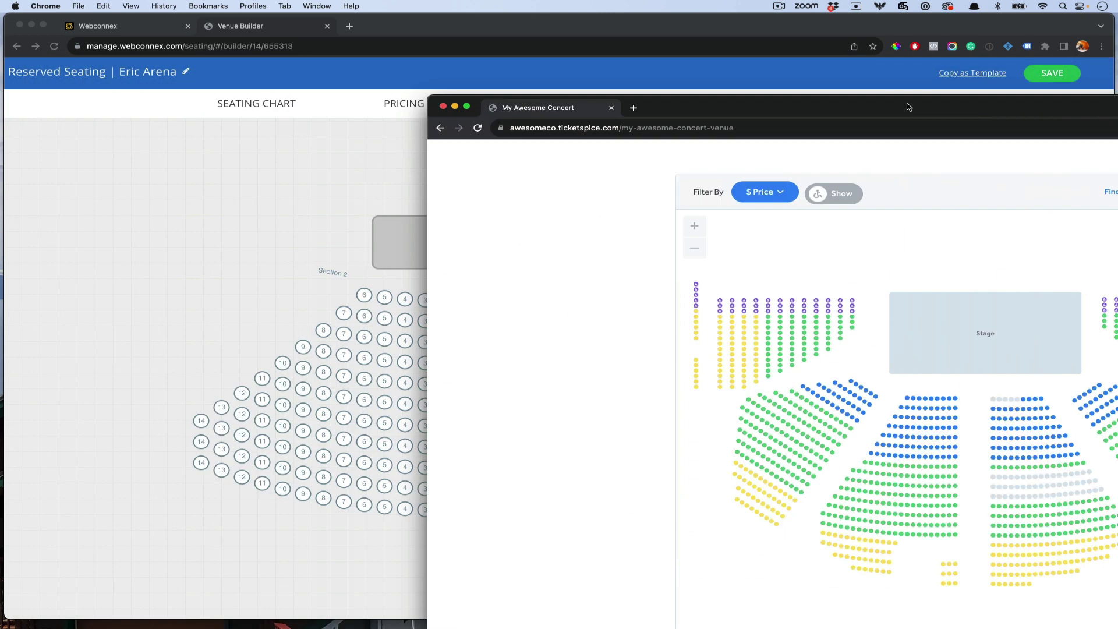
pyautogui.click(909, 78)
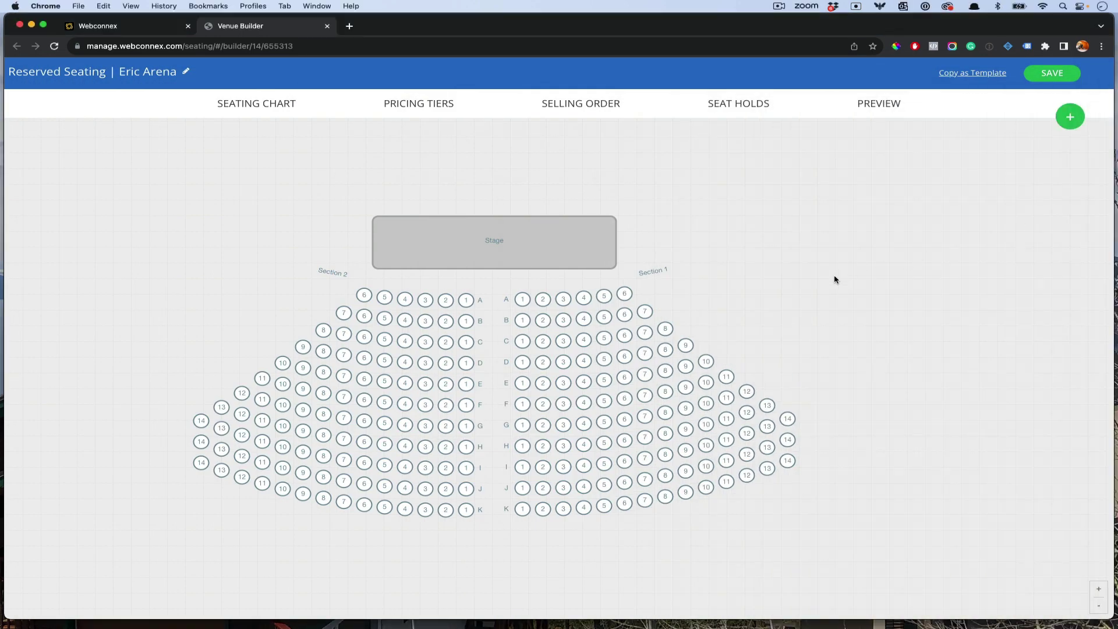
# Add a General Admission Area named 'General Admission' with 250 tickets
pyautogui.click(1071, 121)
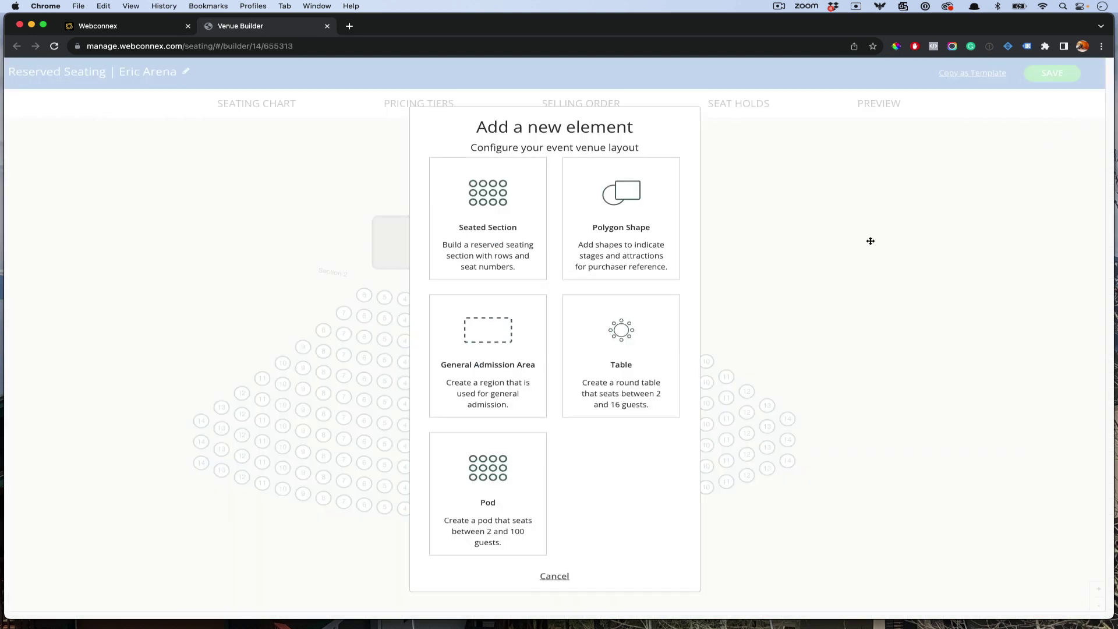
pyautogui.click(497, 351)
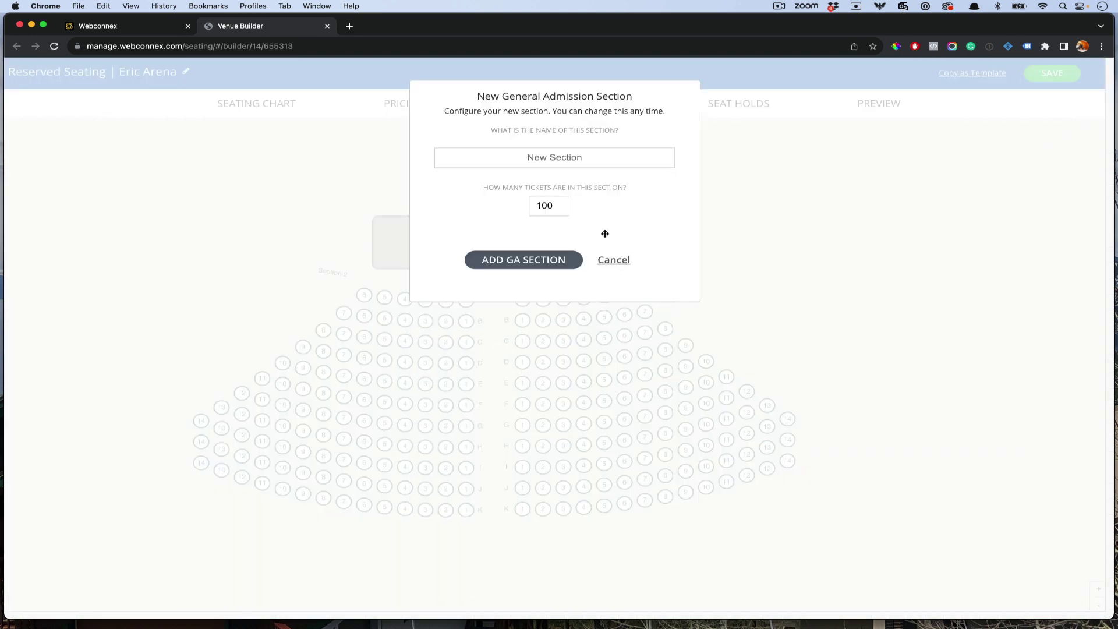
pyautogui.click(554, 158)
pyautogui.write('General Admissj')
pyautogui.press('BackSpace')
pyautogui.press('BackSpace')
pyautogui.press('BackSpace')
pyautogui.write('ssion')
pyautogui.doubleClick(542, 206)
pyautogui.write('250')
pyautogui.click(528, 259)
# Move the General Admission box below both sections and stretch it wide and taller
pyautogui.scroll(-5, 872, 333)
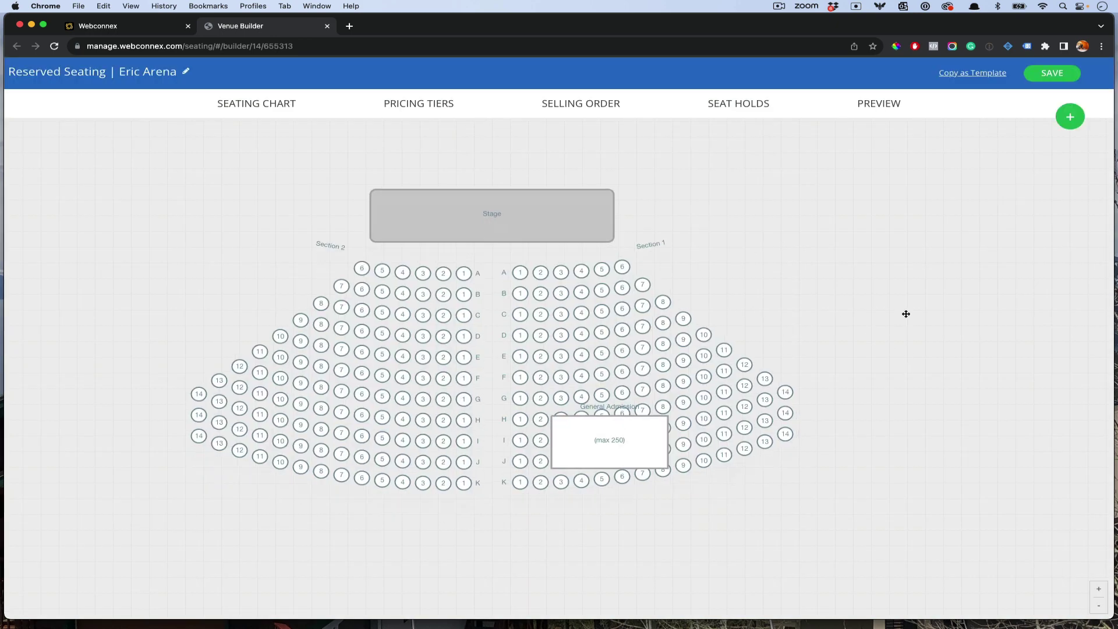
pyautogui.click(607, 309)
pyautogui.moveTo(607, 309); pyautogui.dragTo(740, 452)
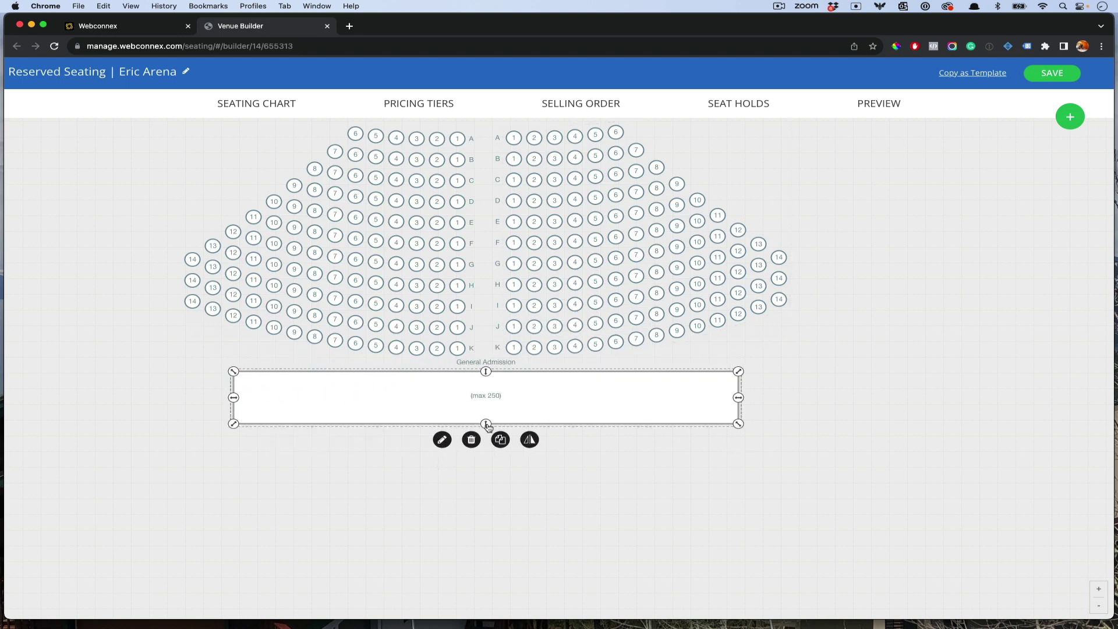
pyautogui.moveTo(486, 424); pyautogui.dragTo(487, 507)
pyautogui.moveTo(680, 441)
pyautogui.mouseDown()
pyautogui.moveTo(676, 470)
pyautogui.moveTo(682, 462)
pyautogui.mouseUp()
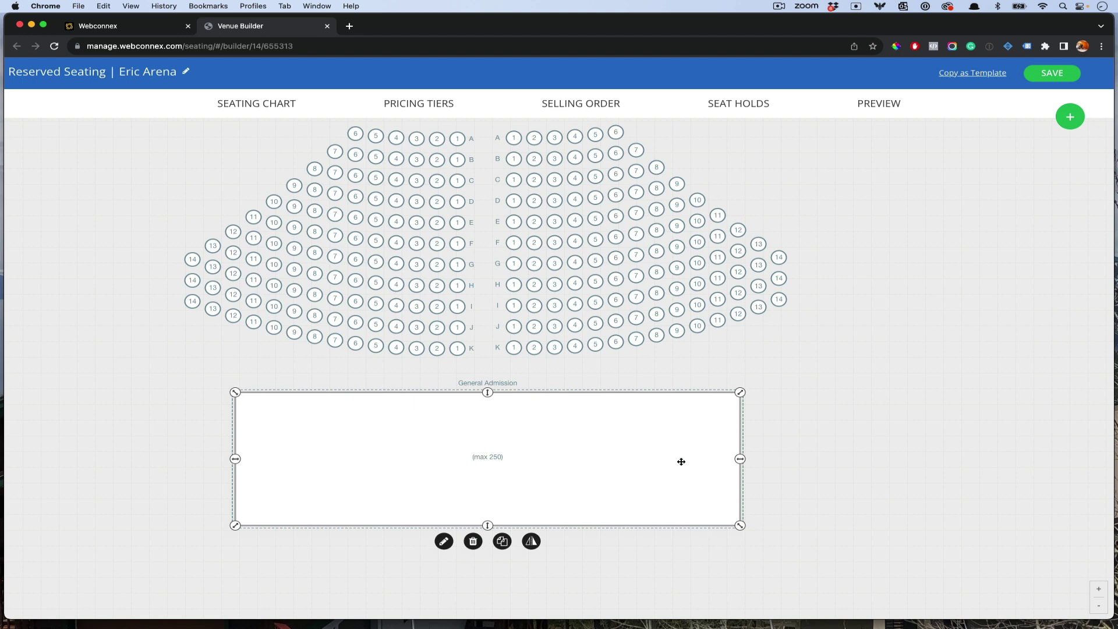
pyautogui.click(800, 403)
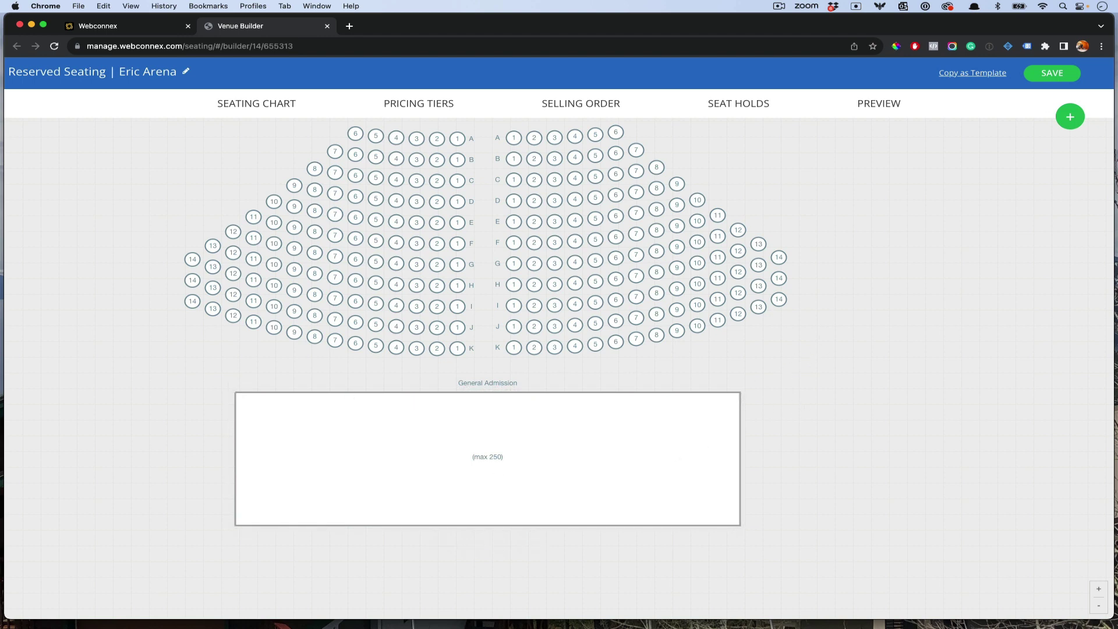
# Add a 6-seat round table named 'Table 1' and place it right of the seating
pyautogui.click(1071, 115)
pyautogui.click(642, 337)
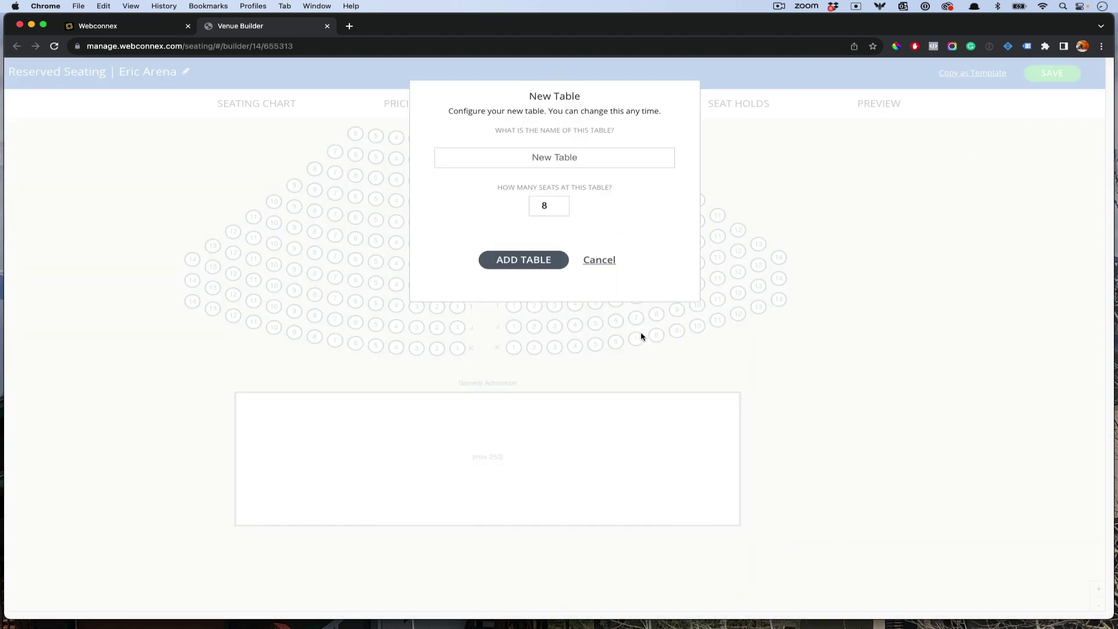
pyautogui.click(557, 157)
pyautogui.write('Table 2')
pyautogui.press('BackSpace')
pyautogui.write('1')
pyautogui.click(559, 208)
pyautogui.click(559, 208)
pyautogui.click(545, 263)
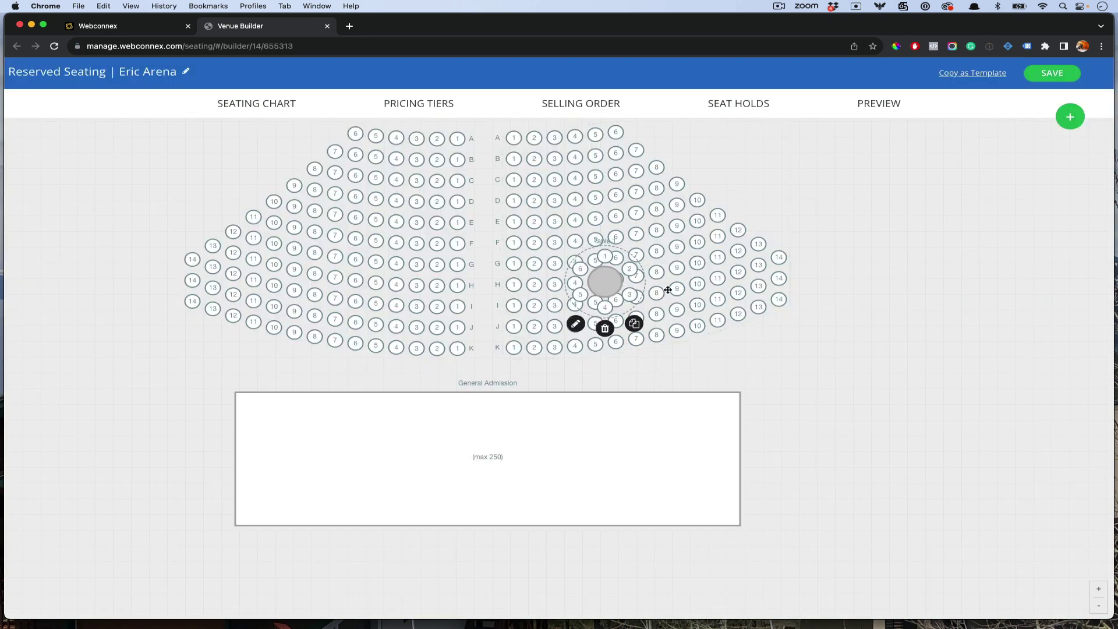
pyautogui.moveTo(604, 279); pyautogui.dragTo(832, 381)
# Duplicate Table 1, move the copy above it, and rename it 'Tabel 2'
pyautogui.click(865, 426)
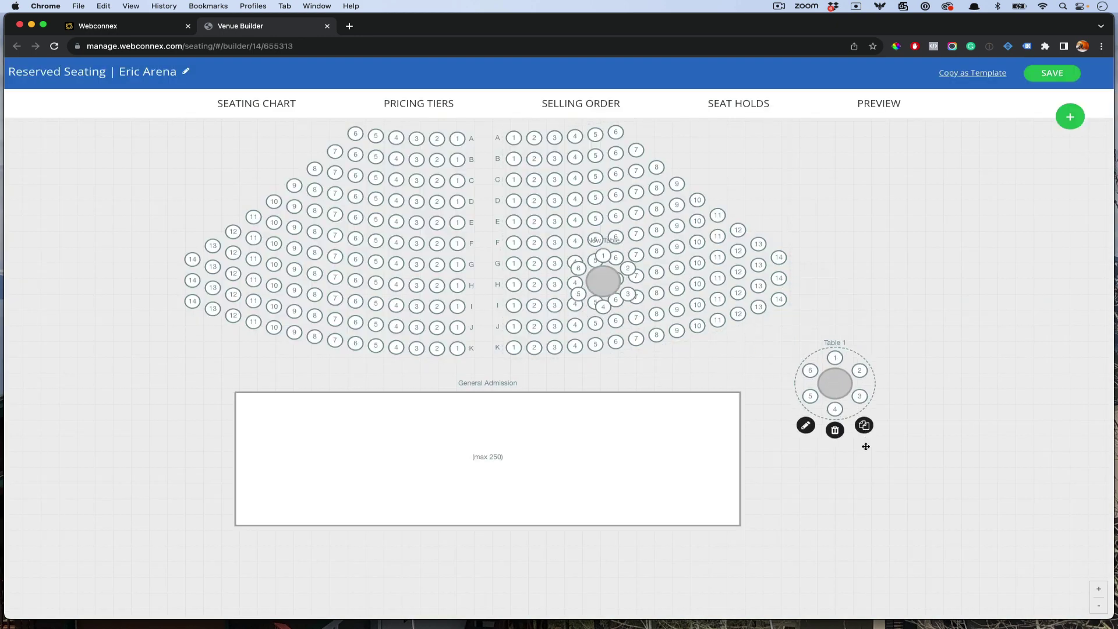
pyautogui.moveTo(590, 275); pyautogui.dragTo(856, 264)
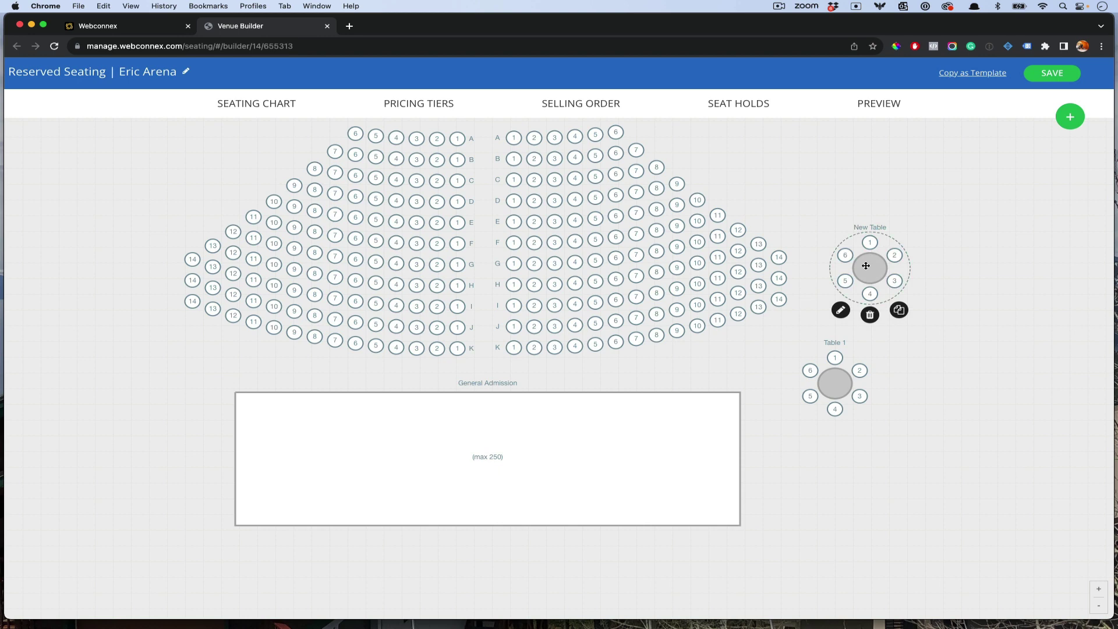
pyautogui.click(841, 312)
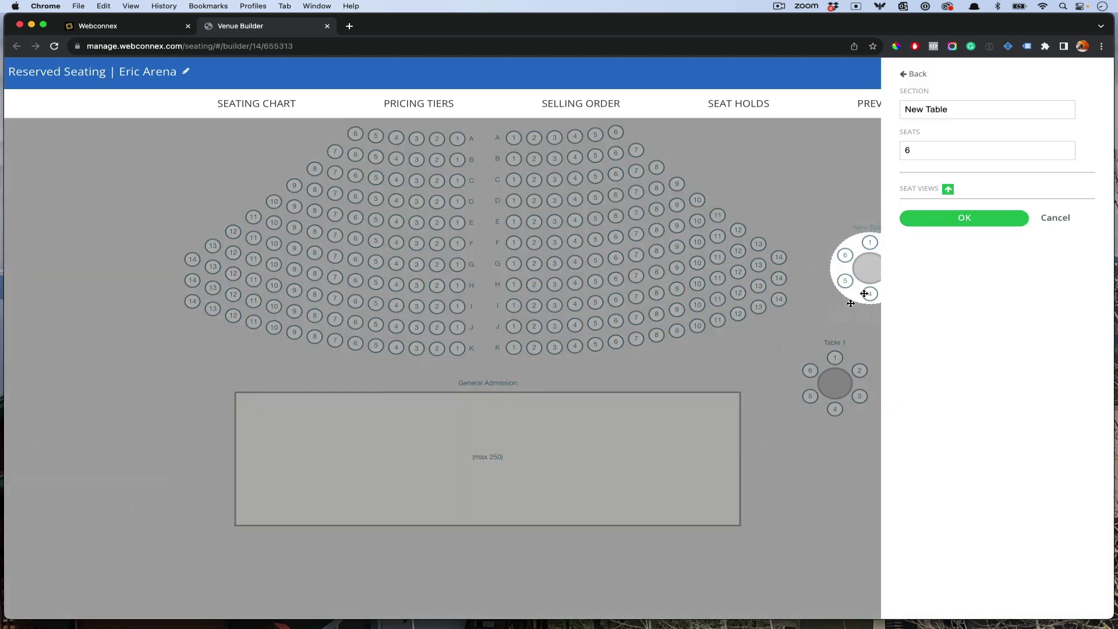
pyautogui.tripleClick(937, 101)
pyautogui.write('Tabel 2')
pyautogui.click(970, 219)
# Add an 8-seat pod named 'Pod 1' and drag it to the left of Section 2
pyautogui.click(1069, 119)
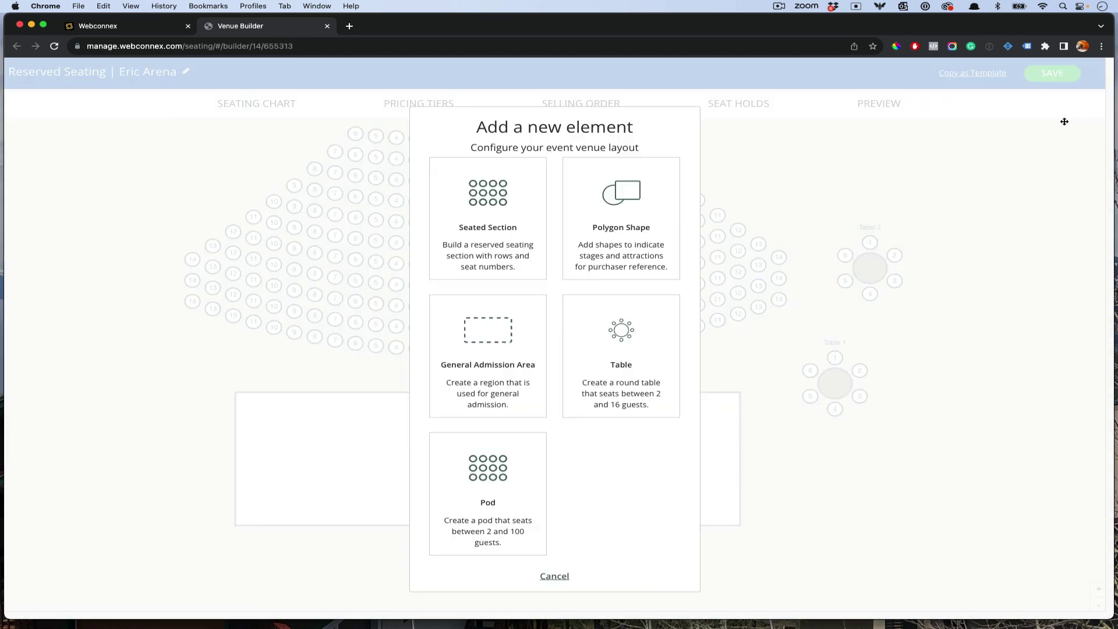
pyautogui.click(521, 449)
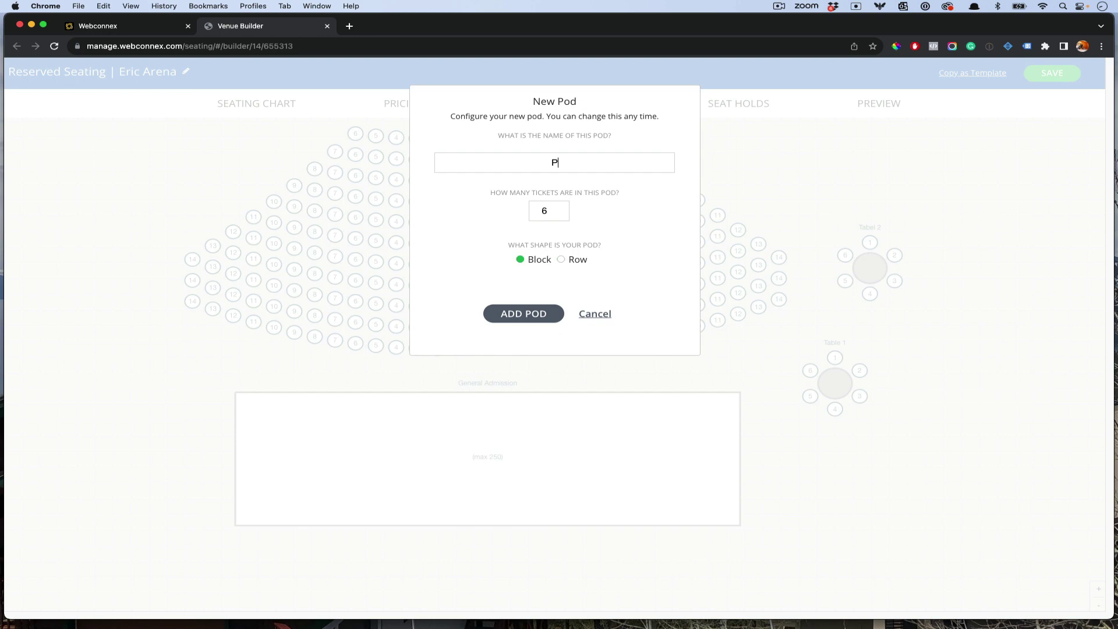
pyautogui.write('od 1')
pyautogui.click(552, 317)
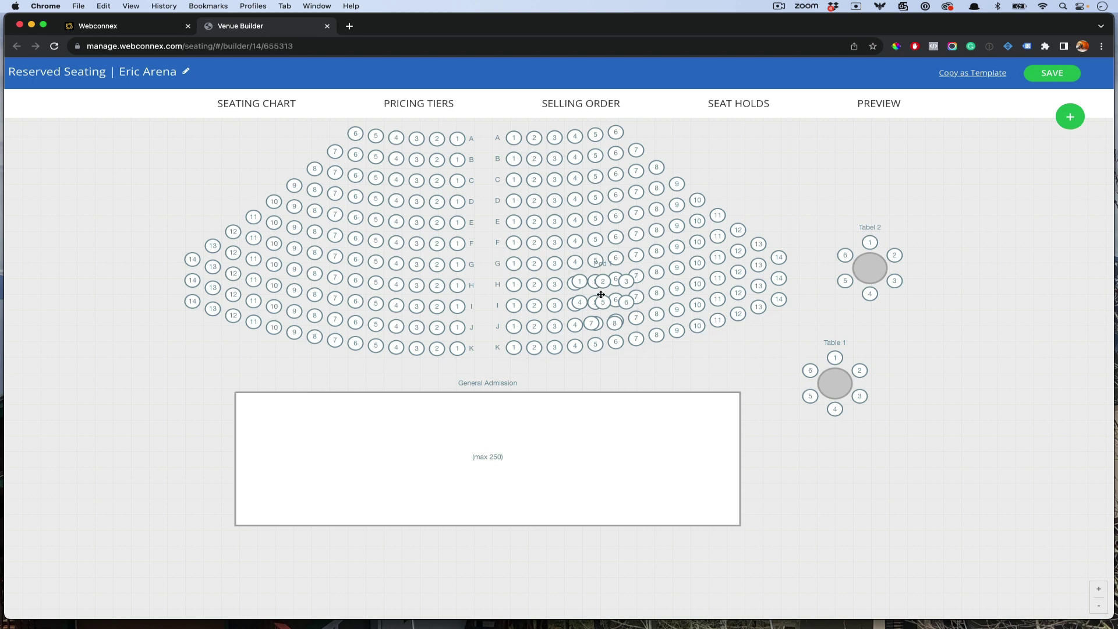
pyautogui.moveTo(600, 295); pyautogui.dragTo(122, 349)
pyautogui.click(162, 451)
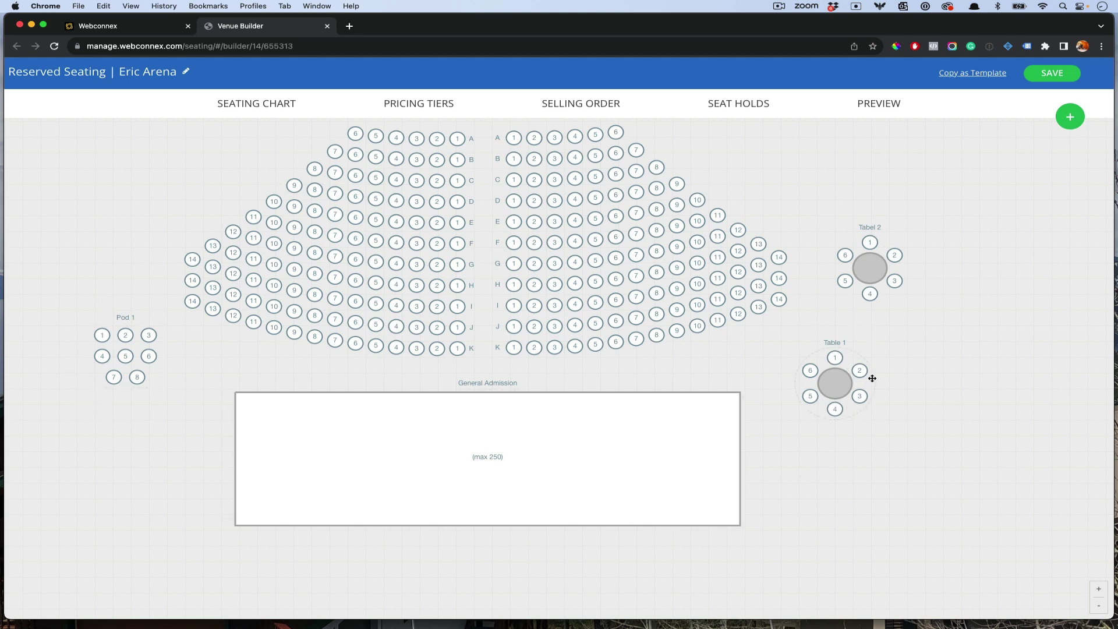
# Confirm Section 1's settings unchanged and save the Eric Arena venue layout
pyautogui.scroll(-3, 809, 333)
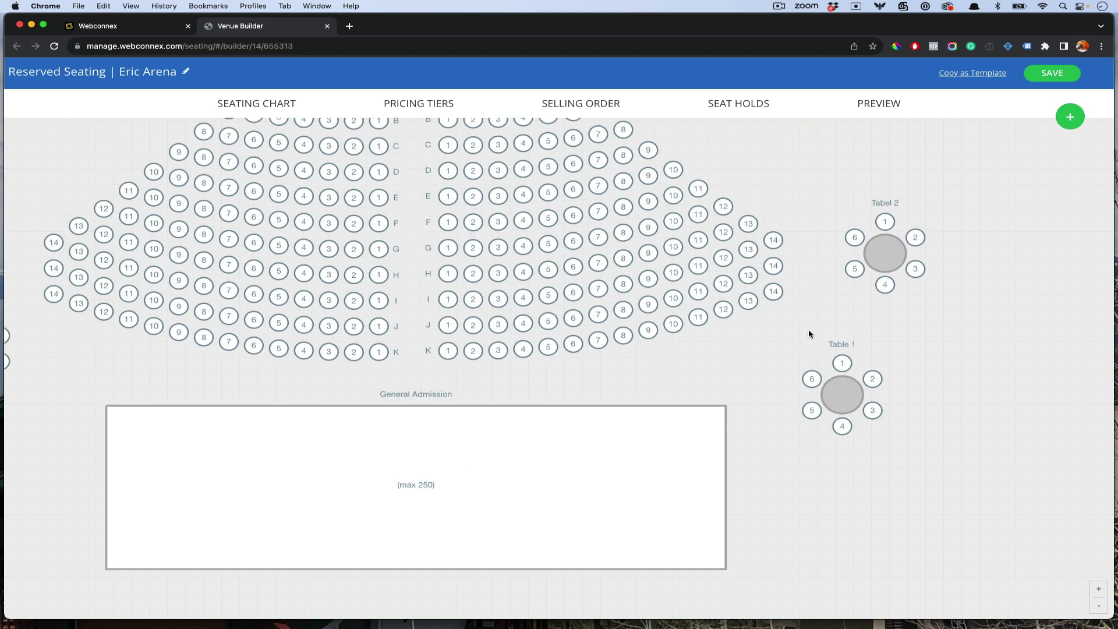
pyautogui.scroll(-3, 809, 333)
pyautogui.scroll(-3, 944, 397)
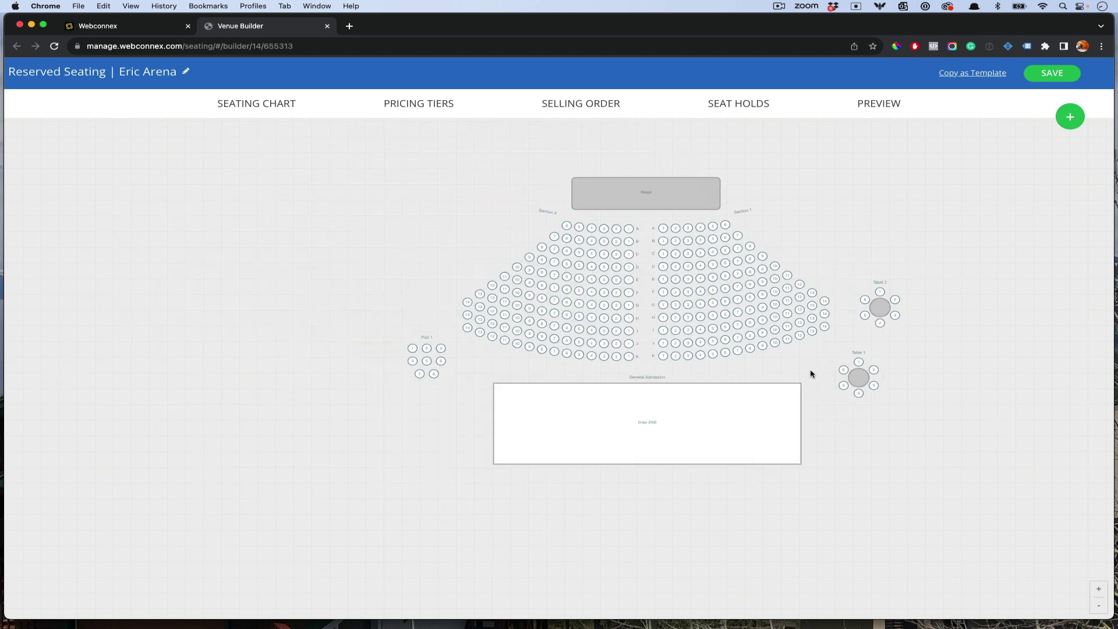
pyautogui.click(754, 302)
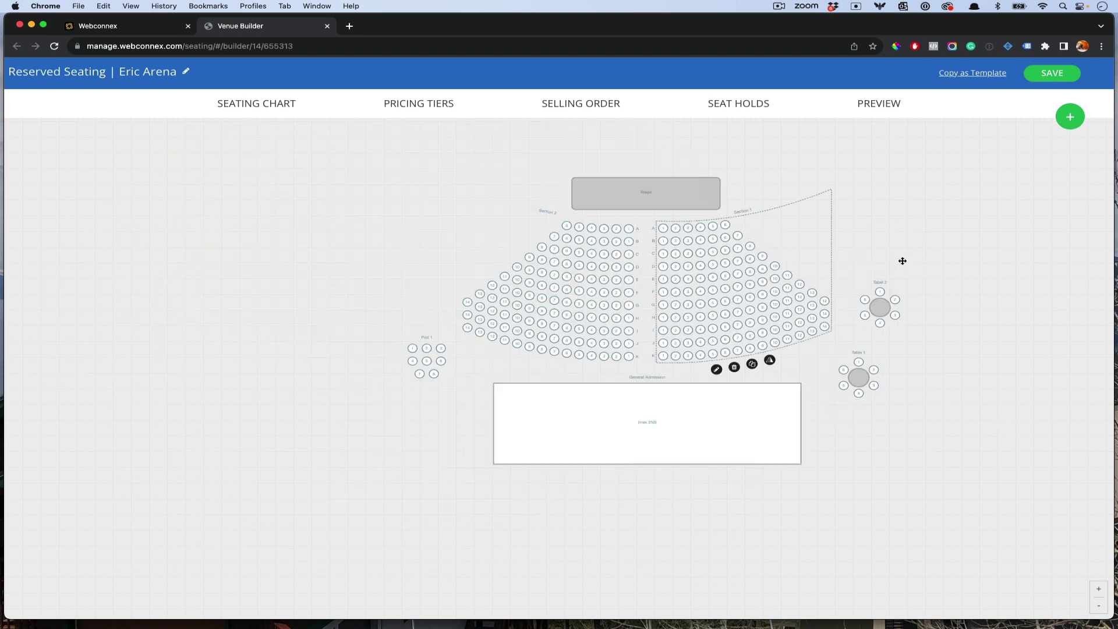
pyautogui.click(717, 369)
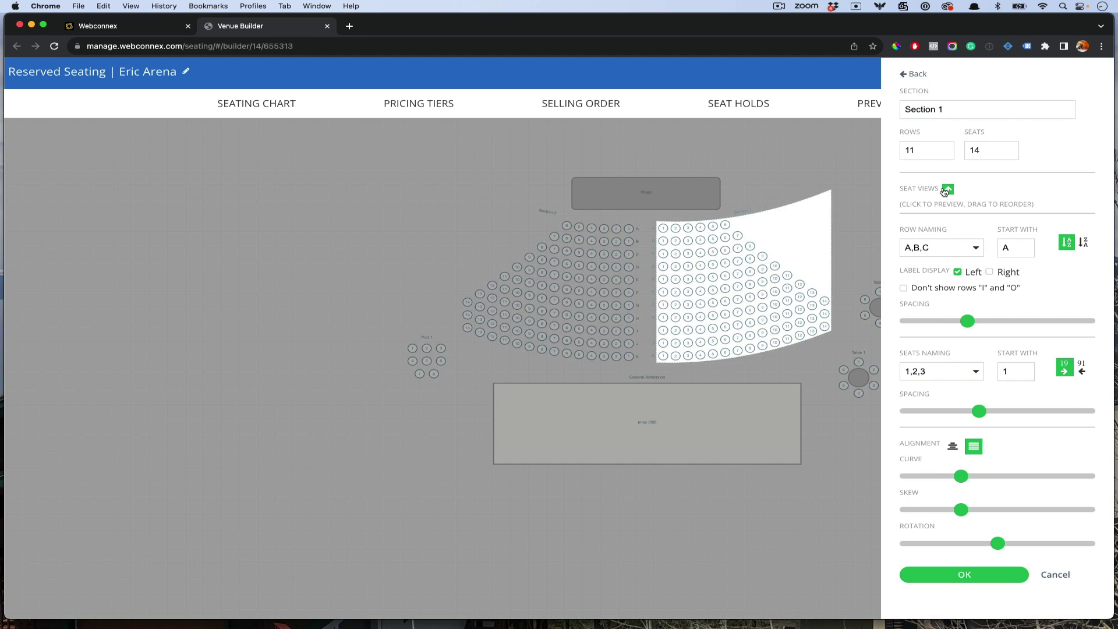
pyautogui.click(1000, 573)
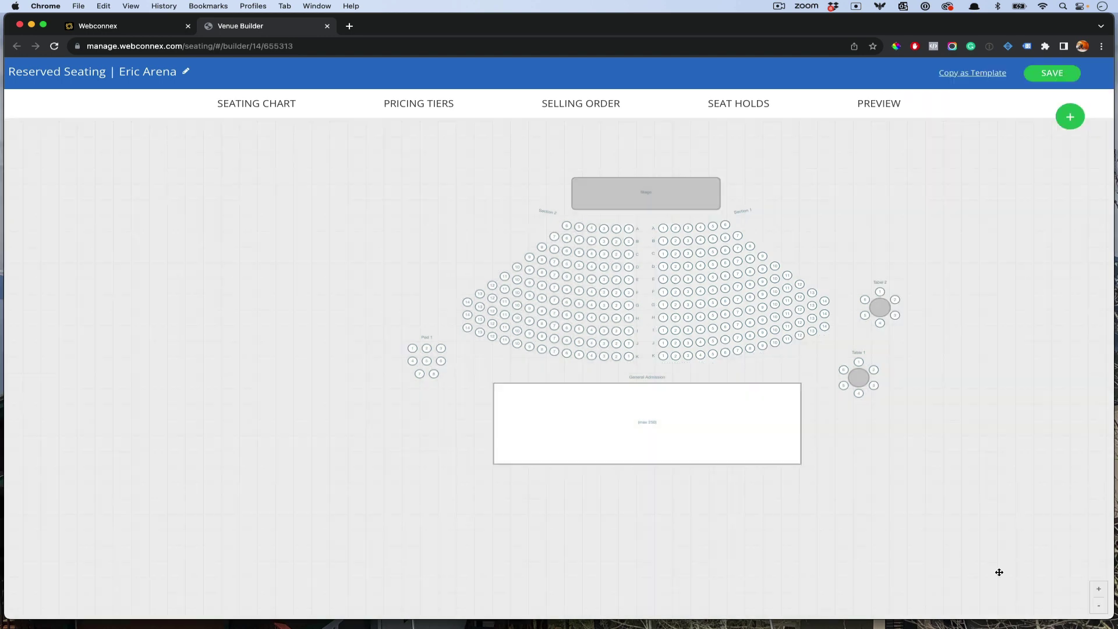
pyautogui.click(1069, 83)
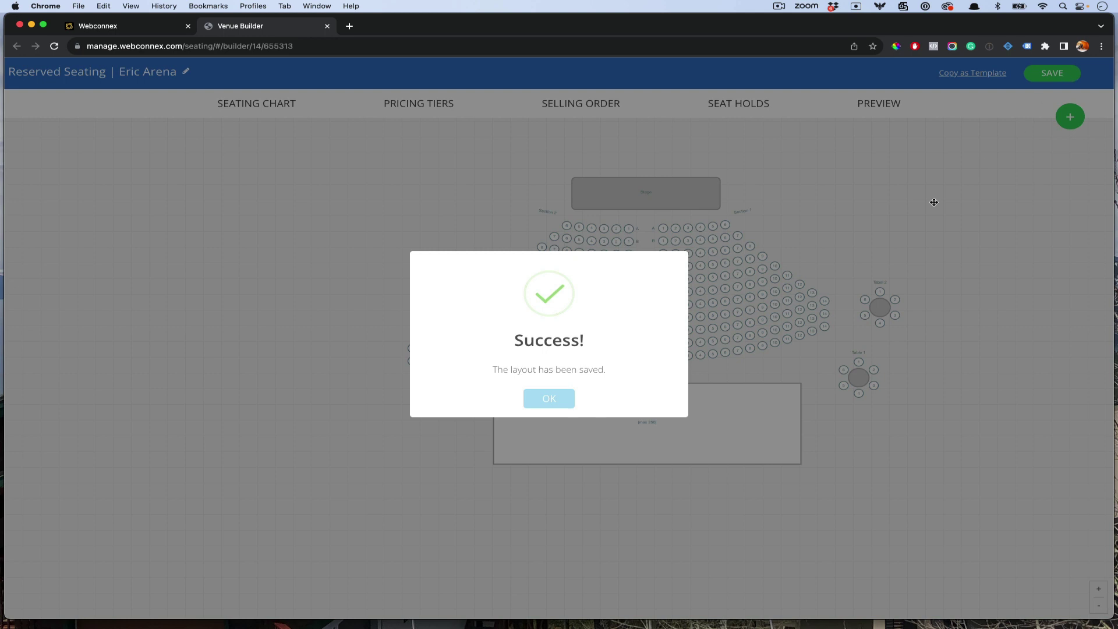
pyautogui.click(559, 399)
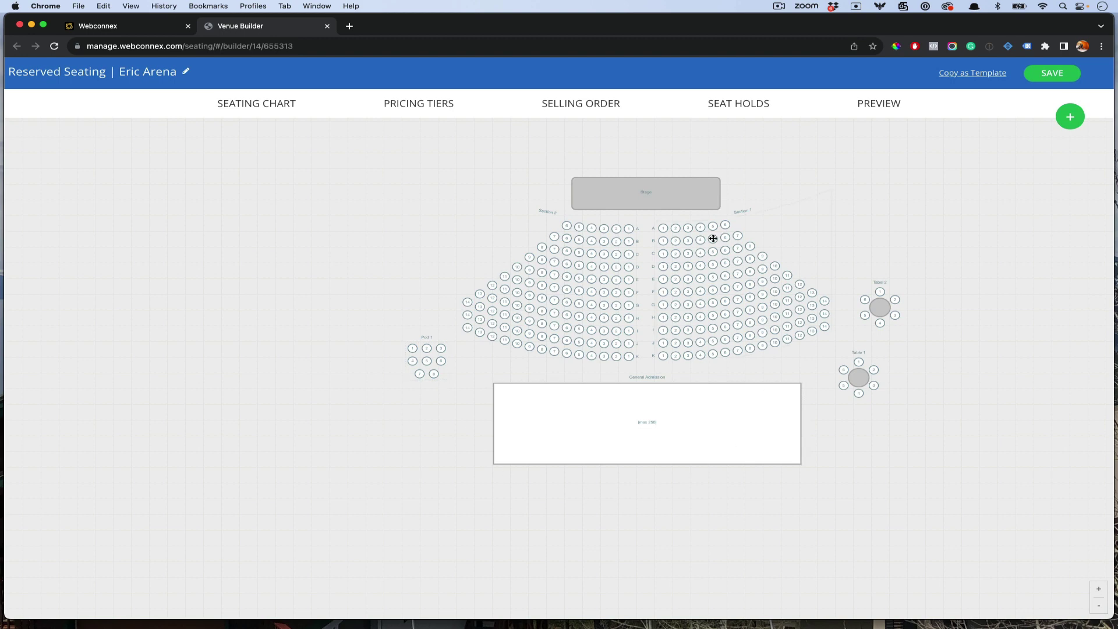
# Add a new pricing tier named 'Premium'
pyautogui.click(425, 108)
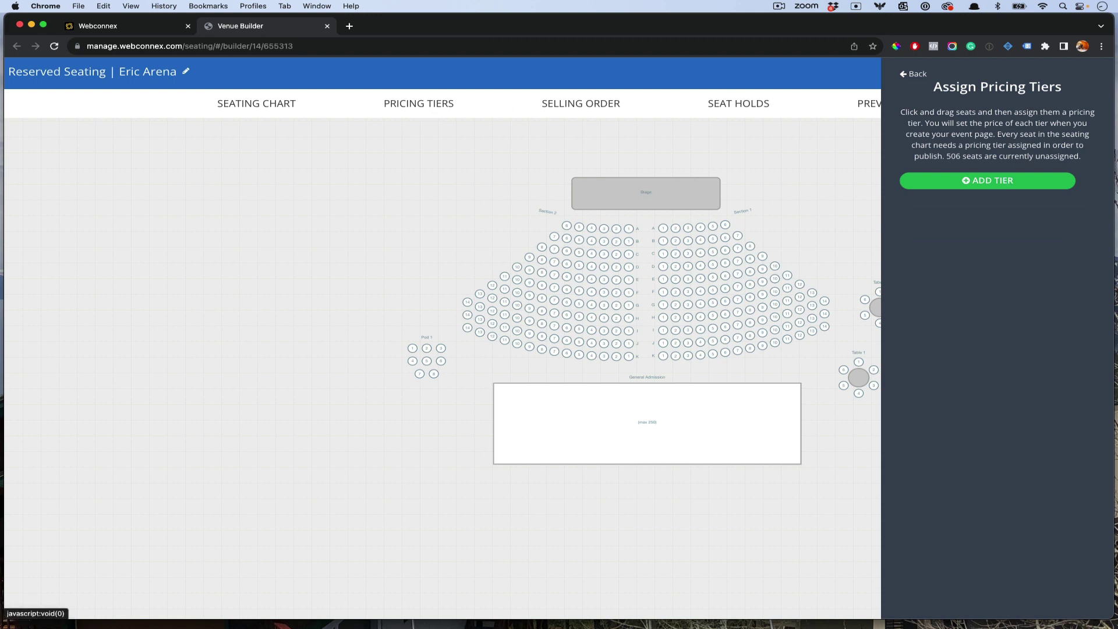
pyautogui.click(1007, 181)
pyautogui.click(1014, 189)
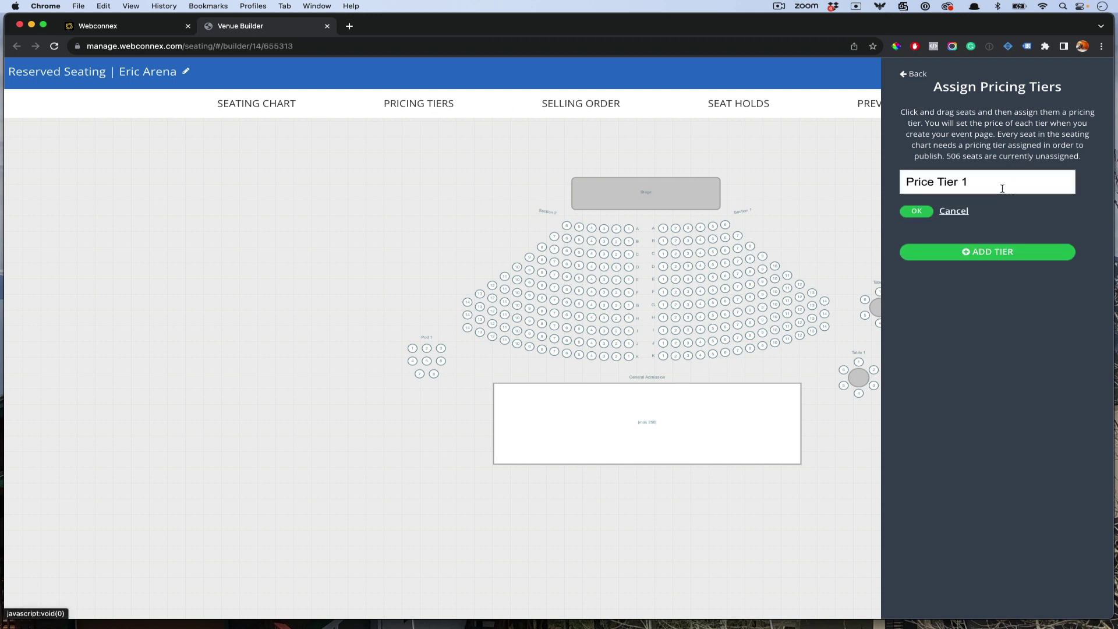
pyautogui.tripleClick(968, 182)
pyautogui.write('Premium')
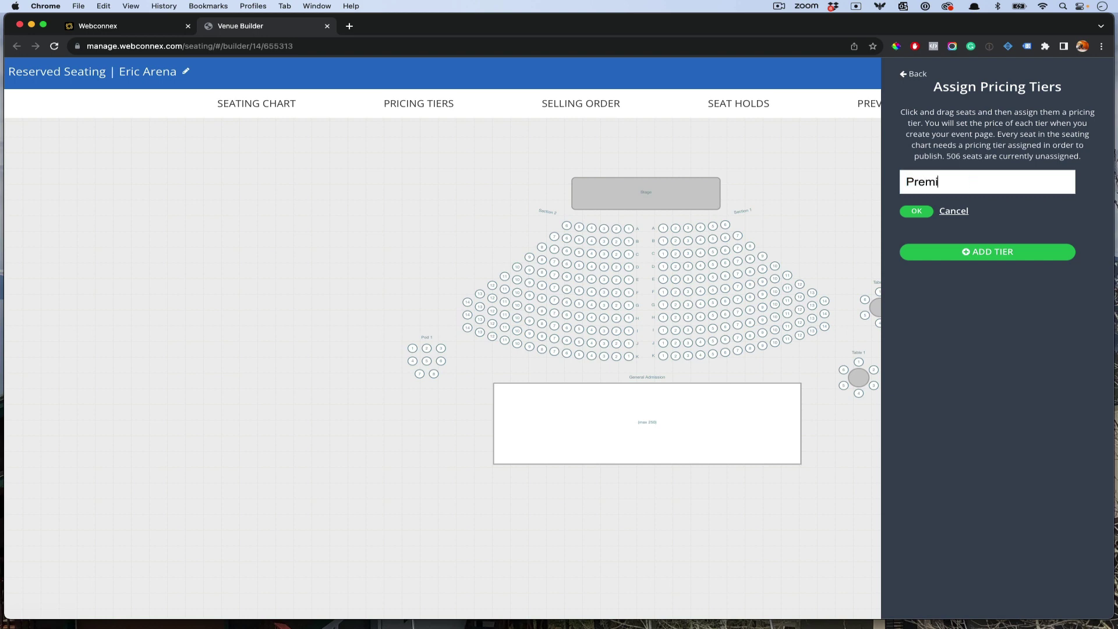
pyautogui.click(916, 213)
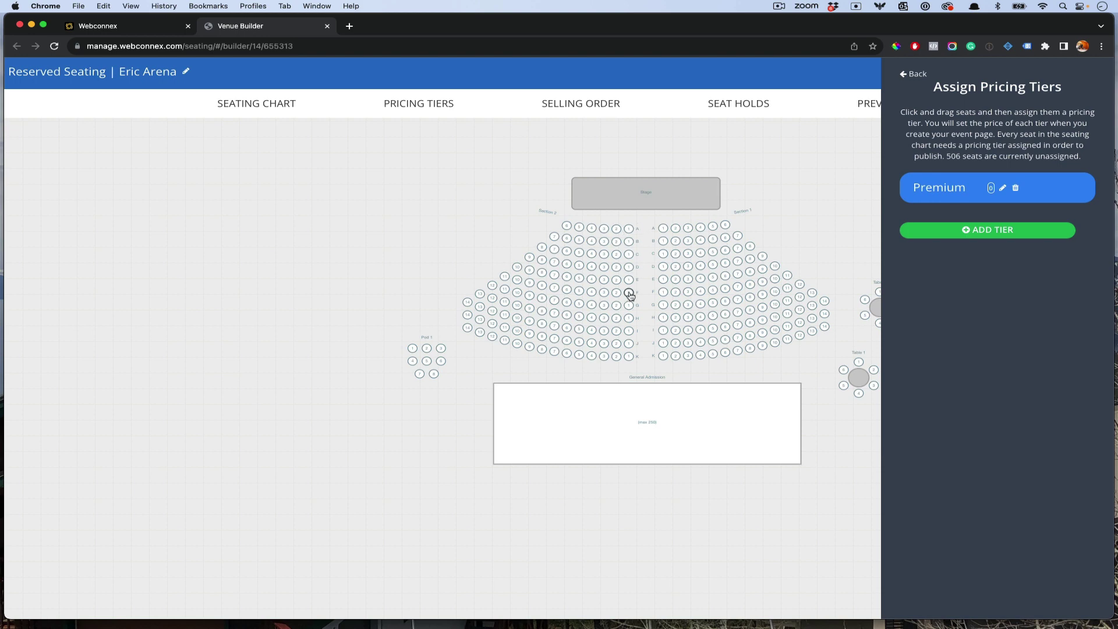
# Assign rows A–E of Section 2 and Section 1 to the Premium tier
pyautogui.click(638, 230)
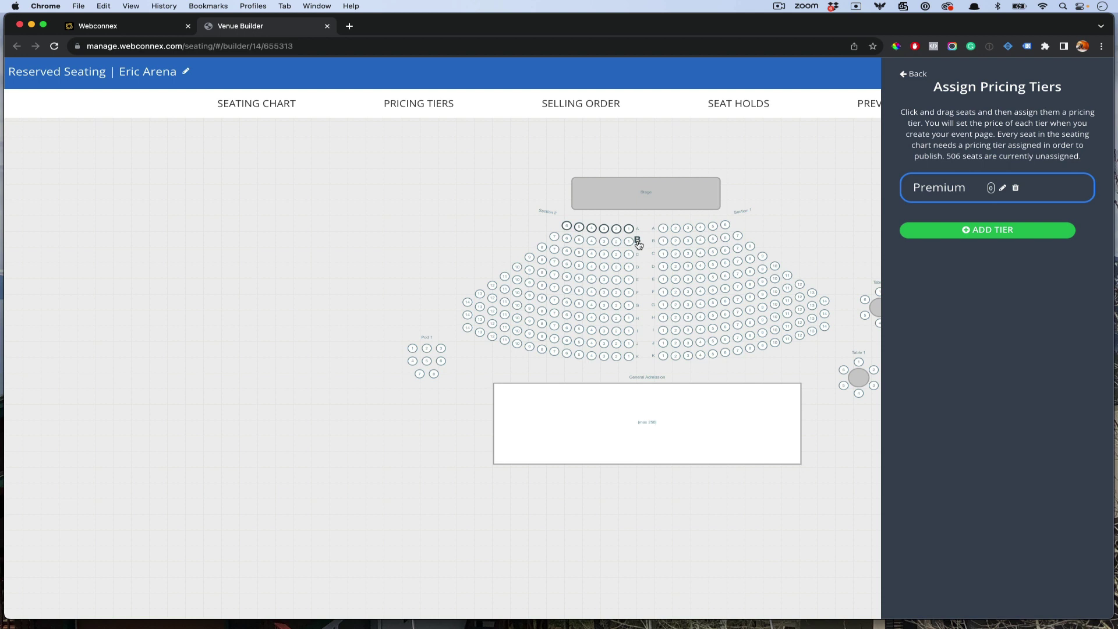
pyautogui.keyDown('shift'); pyautogui.click(638, 283); pyautogui.keyUp('shift')
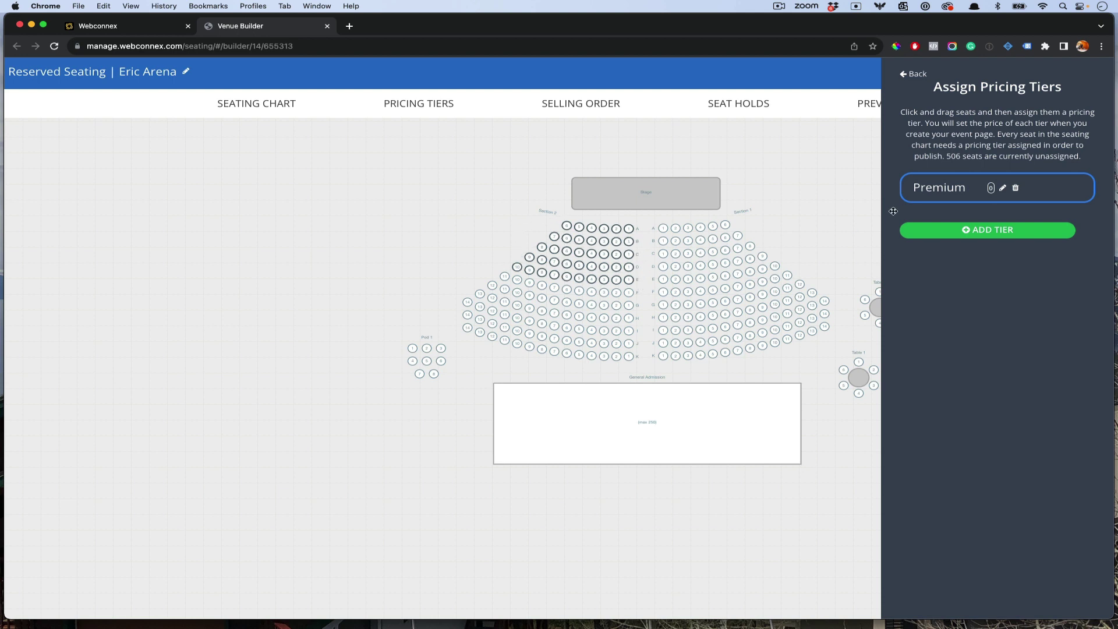
pyautogui.click(927, 199)
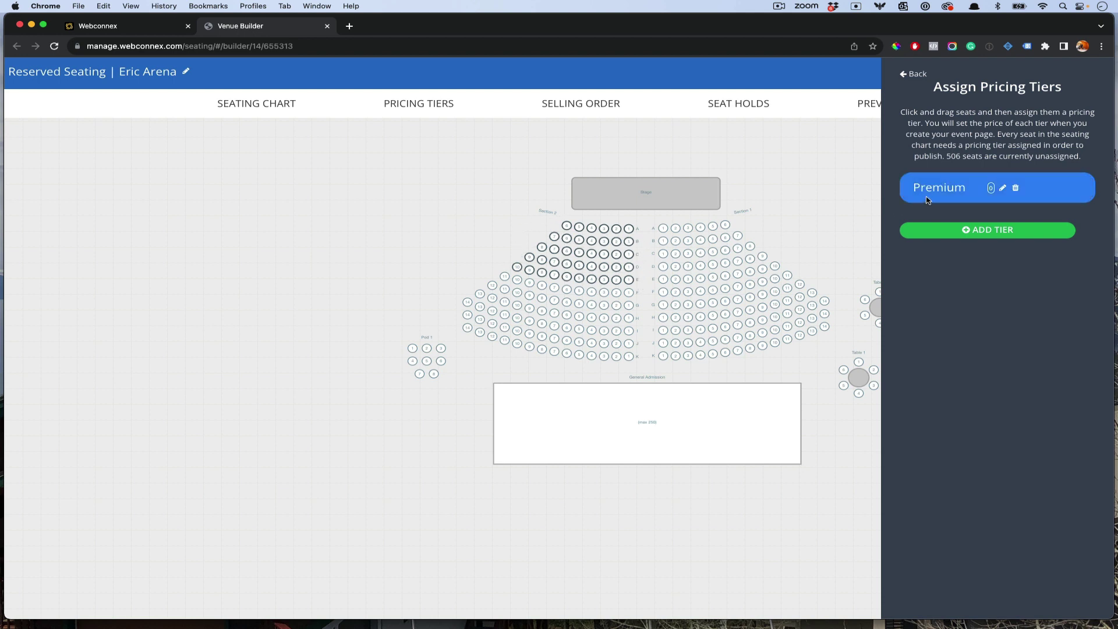
pyautogui.click(653, 228)
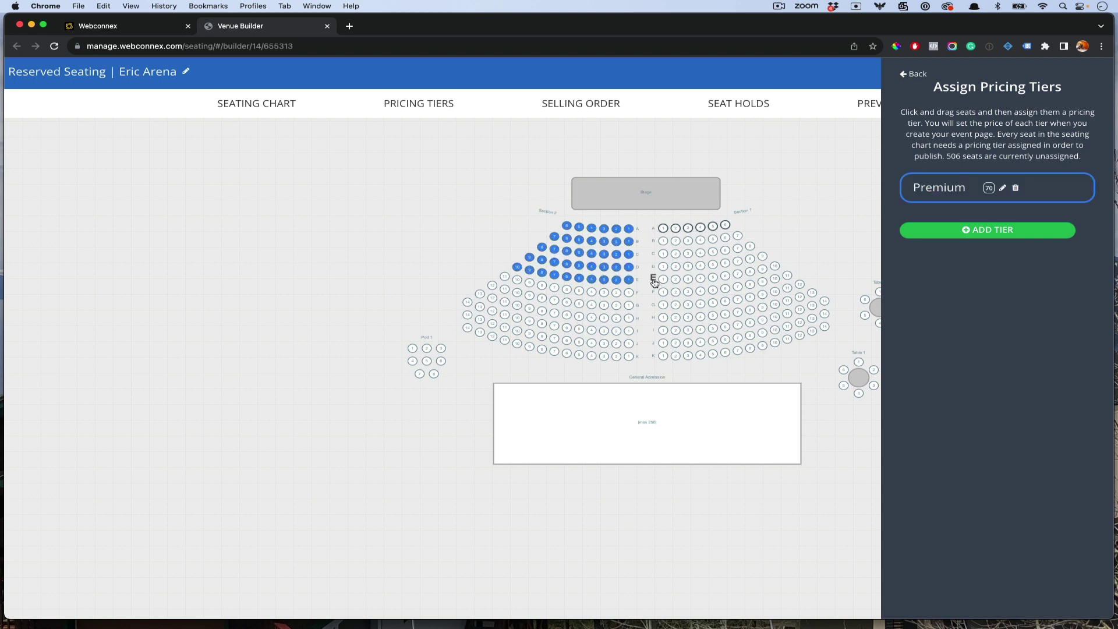
pyautogui.keyDown('shift'); pyautogui.click(654, 282); pyautogui.keyUp('shift')
pyautogui.click(958, 200)
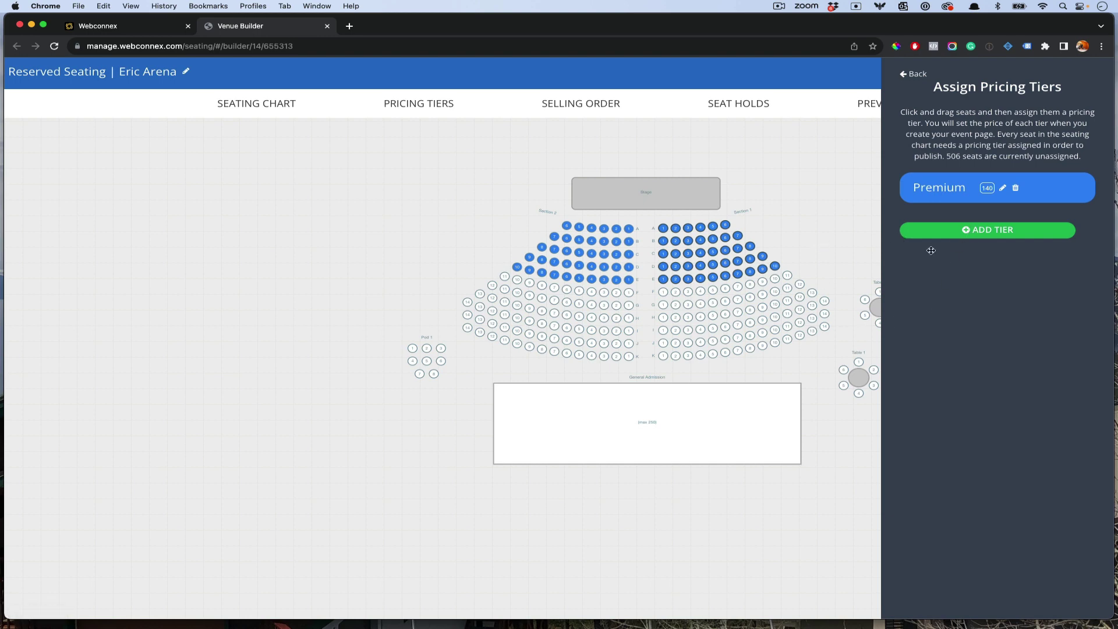
# Add a second pricing tier named 'Standard', keeping Section 1's front rows in Premium
pyautogui.click(938, 234)
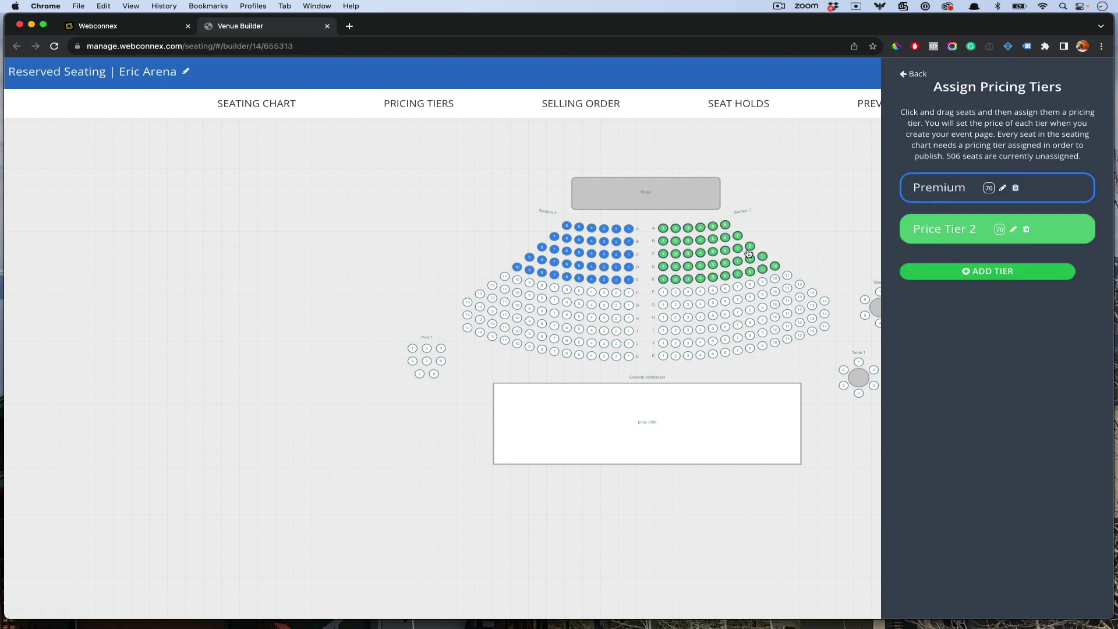
pyautogui.click(923, 196)
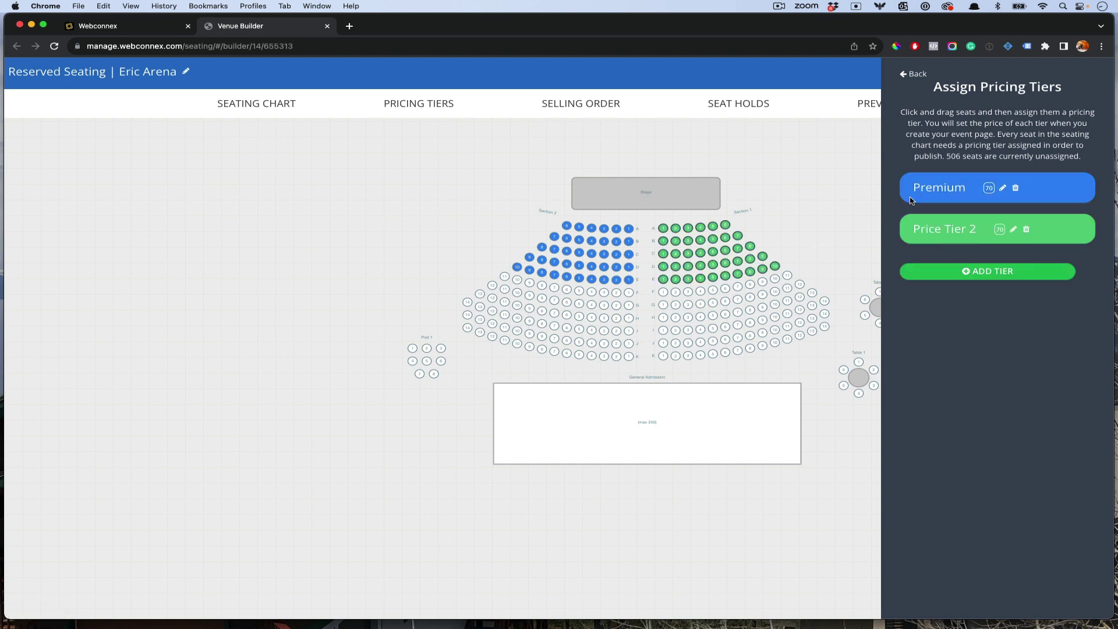
pyautogui.click(789, 280)
pyautogui.click(942, 227)
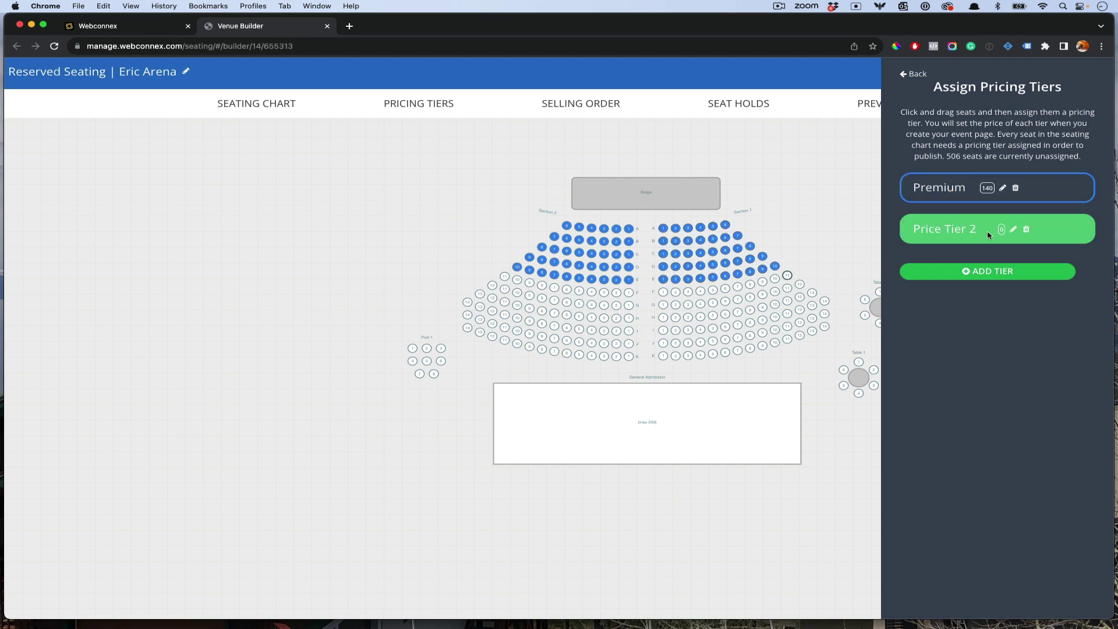
pyautogui.click(1014, 229)
pyautogui.tripleClick(948, 232)
pyautogui.write('Stadard')
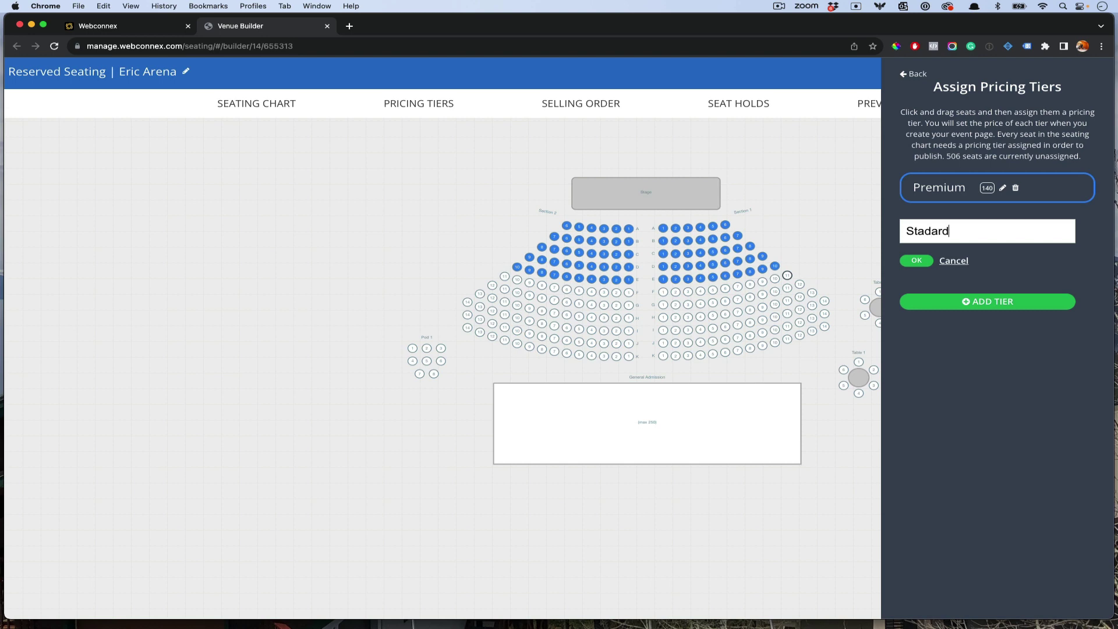
pyautogui.click(927, 231)
pyautogui.write('n')
pyautogui.click(917, 260)
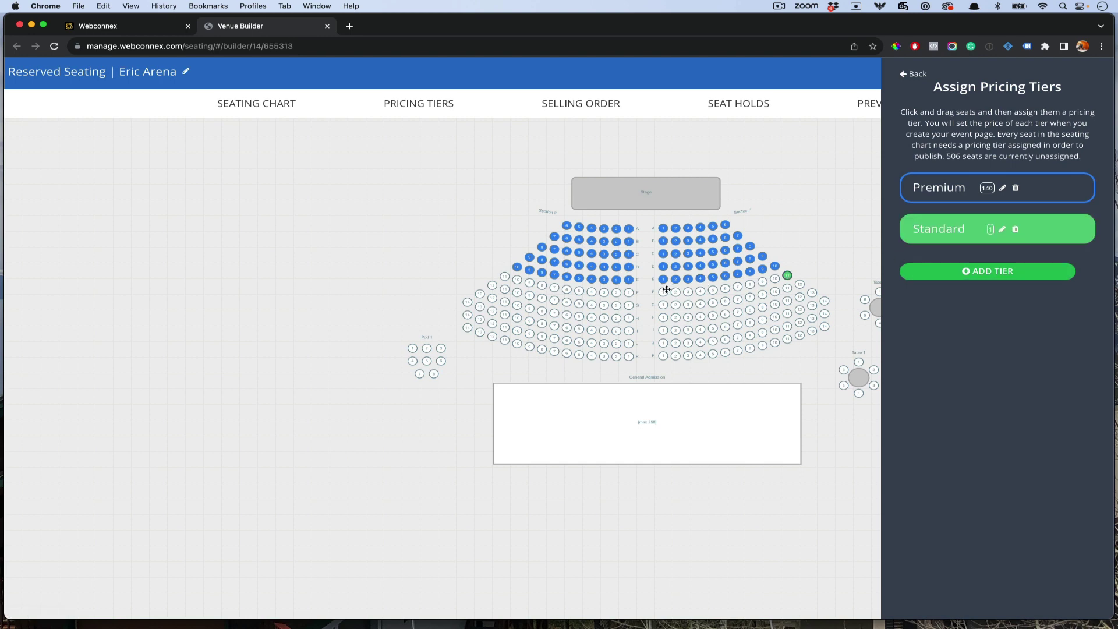
# Assign rows F–K of Section 1 and Section 2 to the Standard tier
pyautogui.moveTo(667, 289)
pyautogui.mouseDown()
pyautogui.moveTo(770, 278)
pyautogui.moveTo(798, 288)
pyautogui.moveTo(668, 307)
pyautogui.moveTo(694, 320)
pyautogui.moveTo(818, 291)
pyautogui.moveTo(794, 314)
pyautogui.moveTo(663, 334)
pyautogui.moveTo(738, 327)
pyautogui.mouseUp()
pyautogui.click(935, 236)
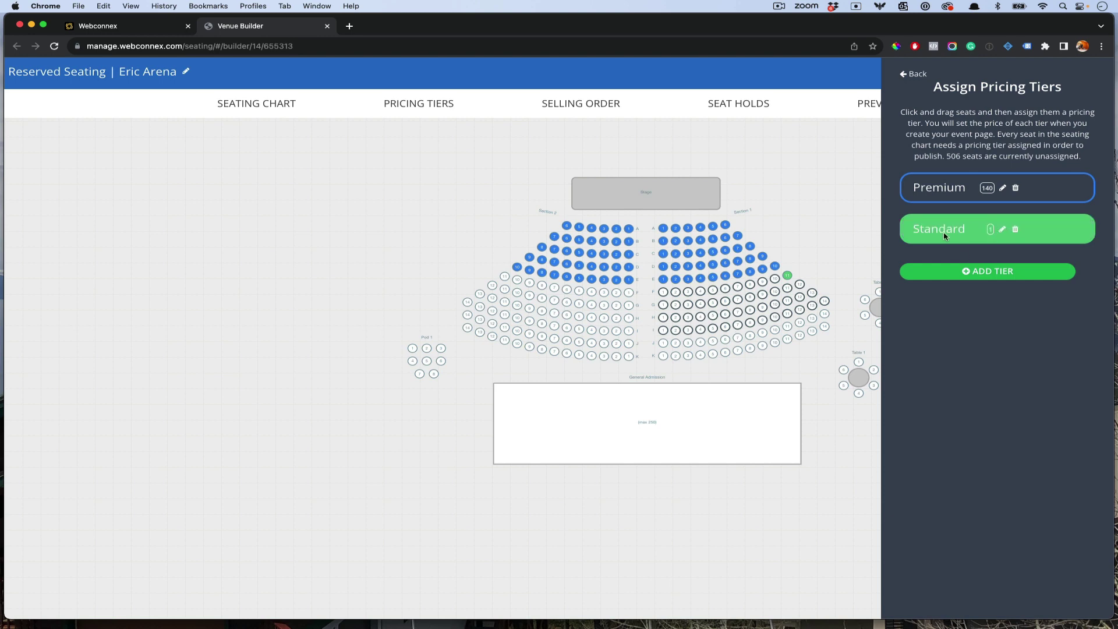
pyautogui.click(654, 344)
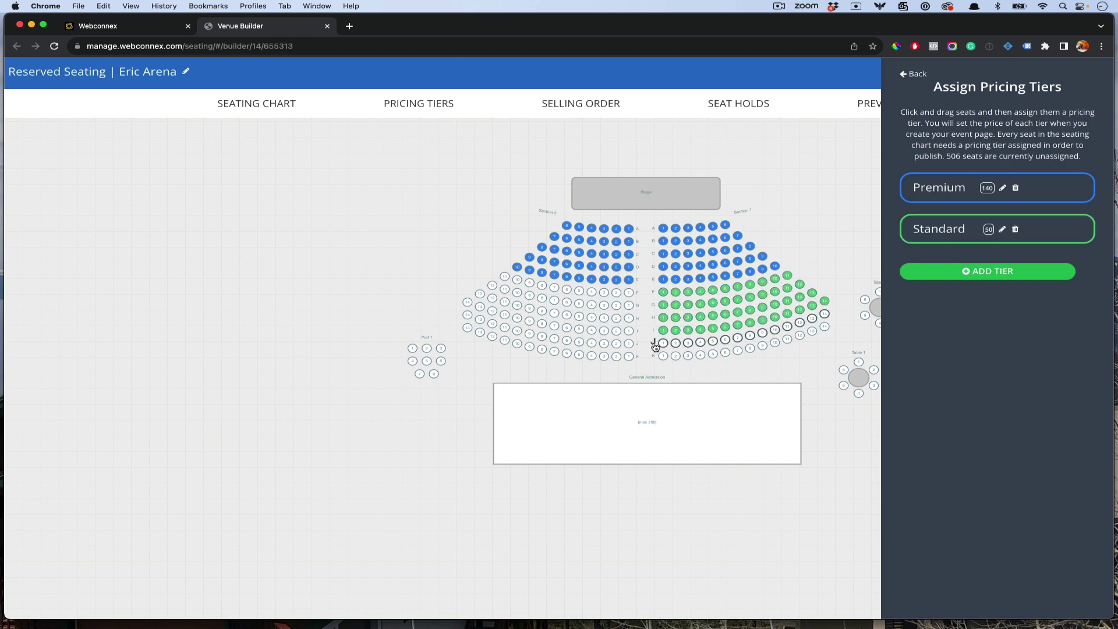
pyautogui.moveTo(654, 354); pyautogui.dragTo(769, 345)
pyautogui.click(941, 233)
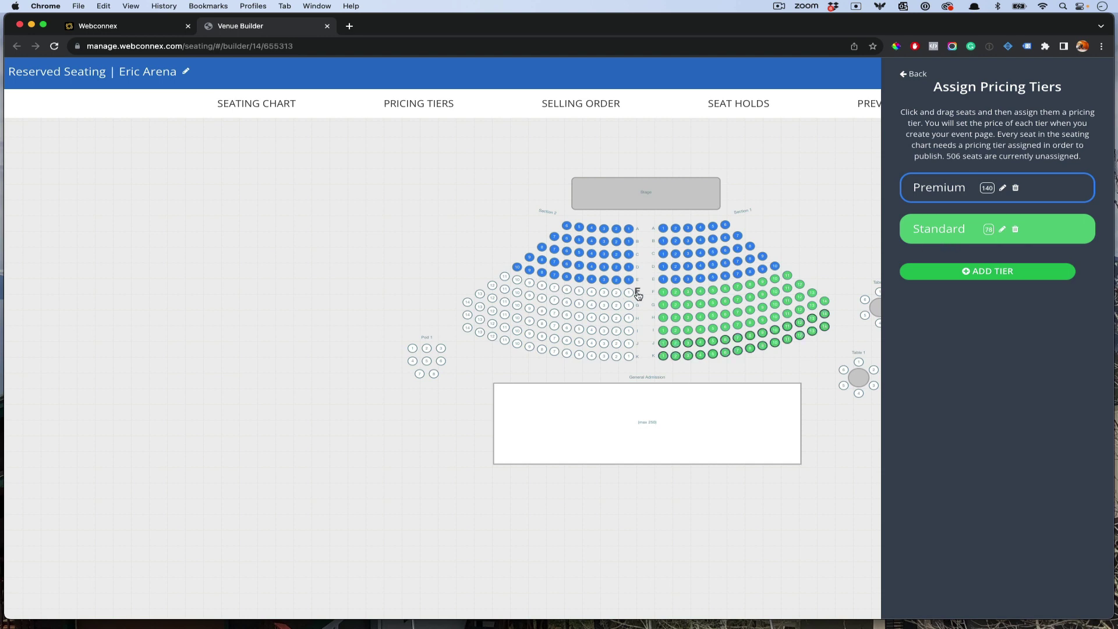
pyautogui.moveTo(638, 296); pyautogui.dragTo(638, 359)
pyautogui.click(990, 236)
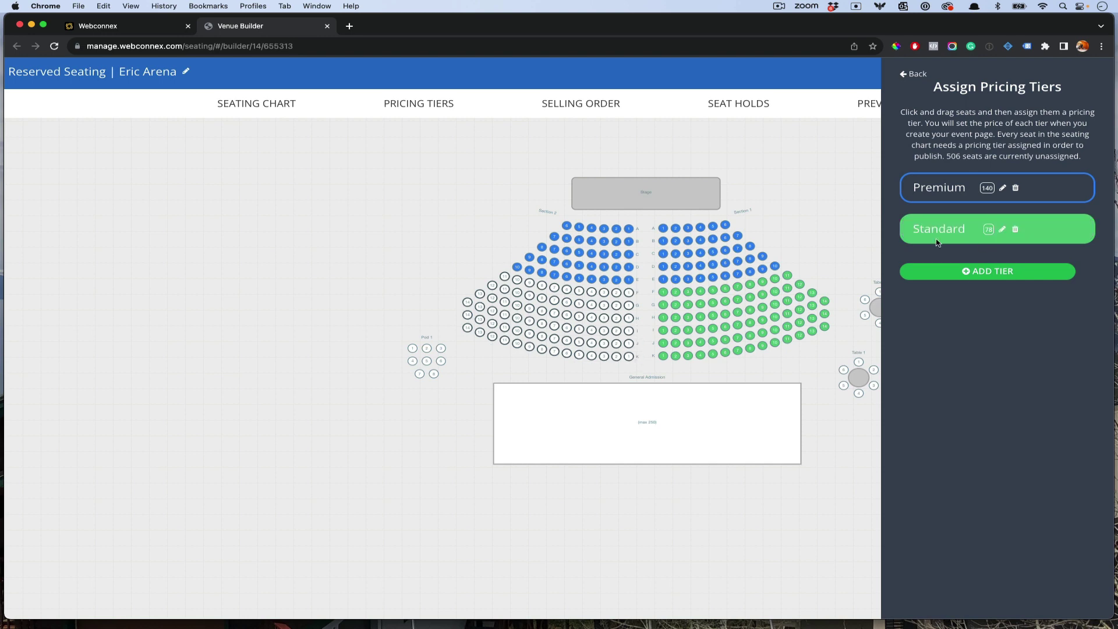
# Put the General Admission area in a new tier named 'GA'
pyautogui.click(962, 272)
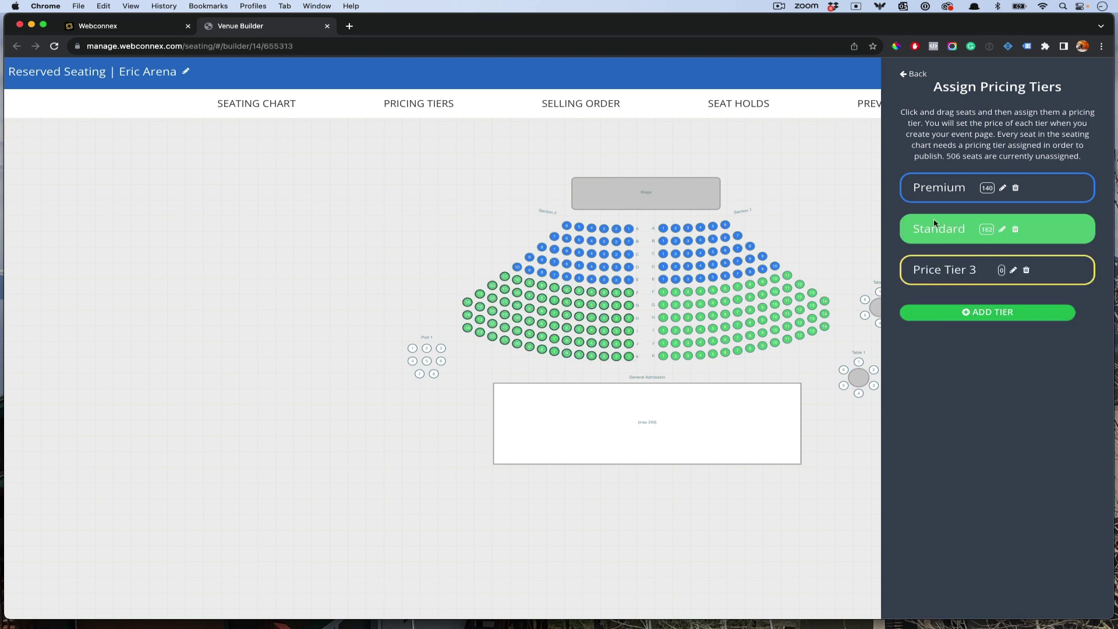
pyautogui.click(695, 427)
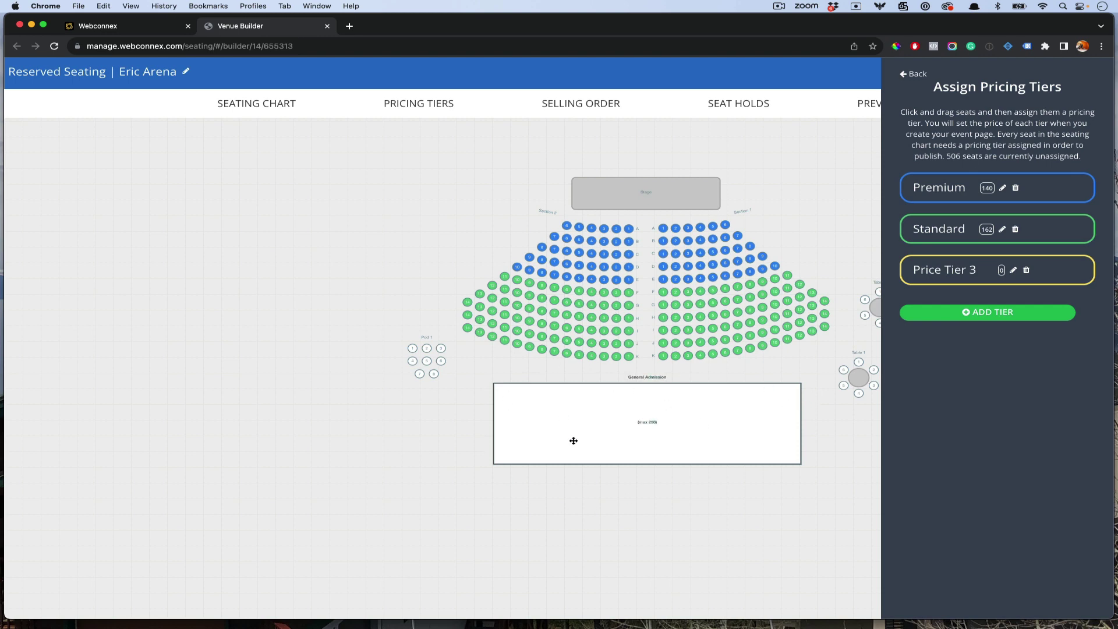
pyautogui.click(981, 314)
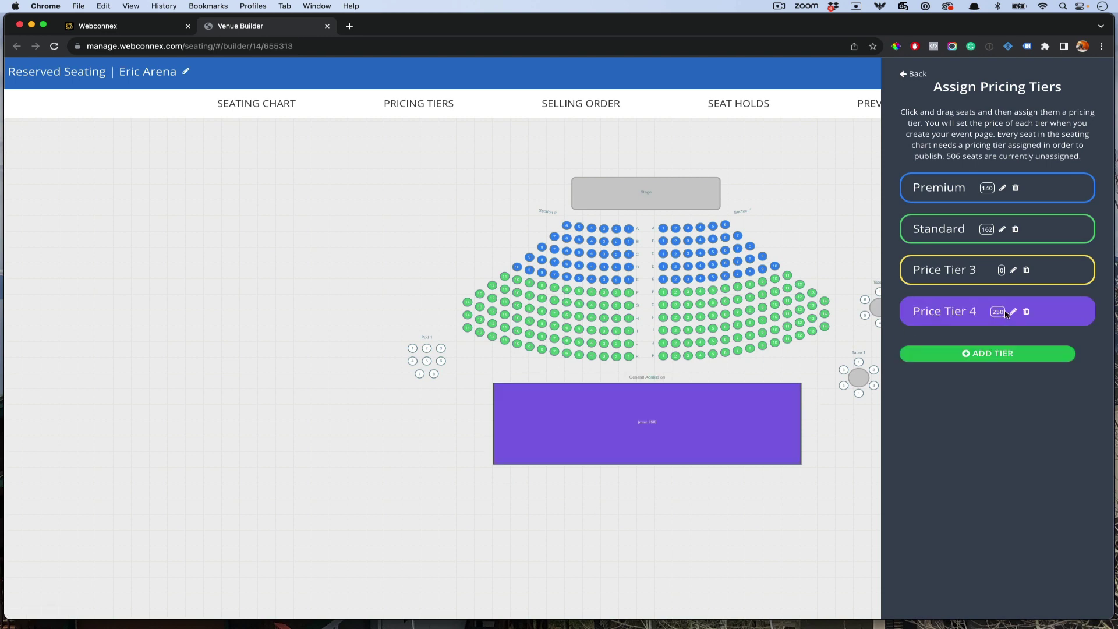
pyautogui.click(1013, 315)
pyautogui.tripleClick(965, 313)
pyautogui.write('G')
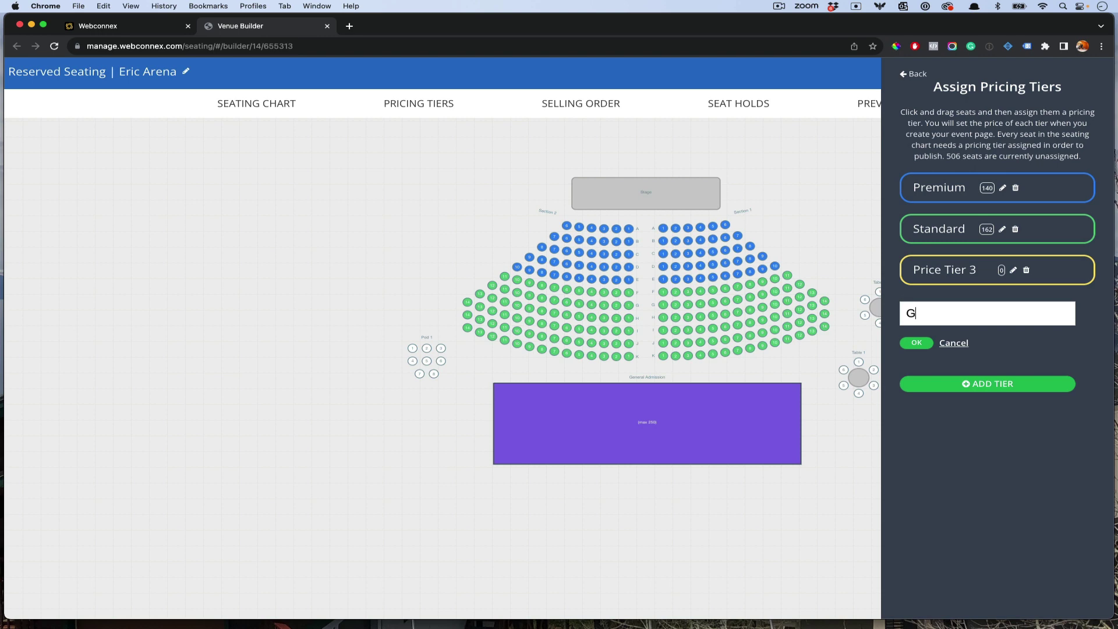
pyautogui.write('A')
pyautogui.click(916, 343)
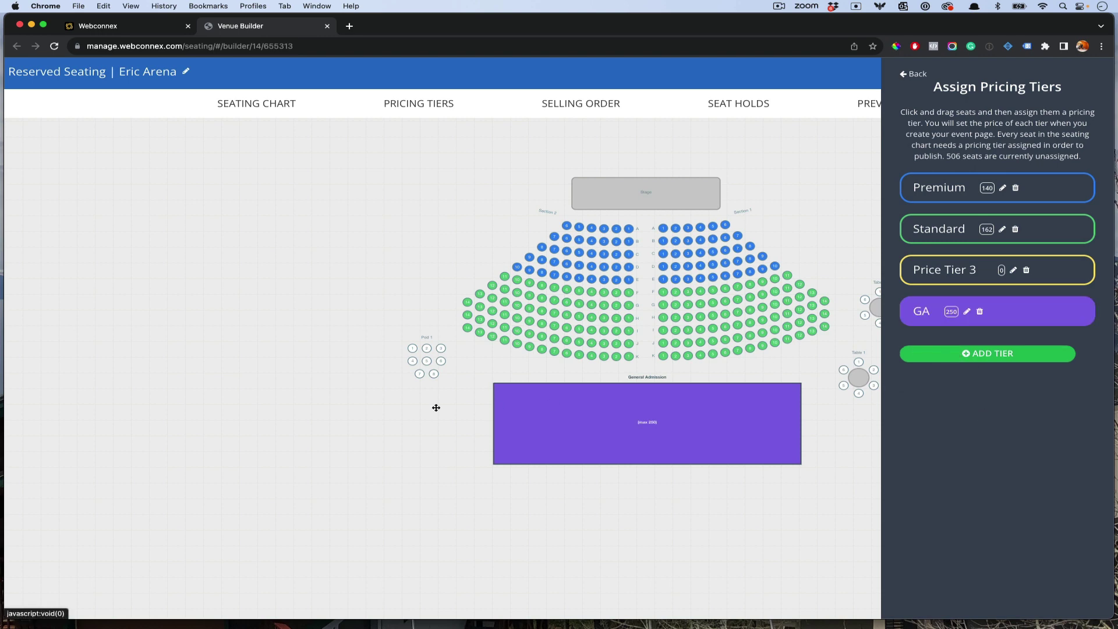
# Assign Pod 1's seats to the third tier and rename it 'Table'
pyautogui.click(434, 368)
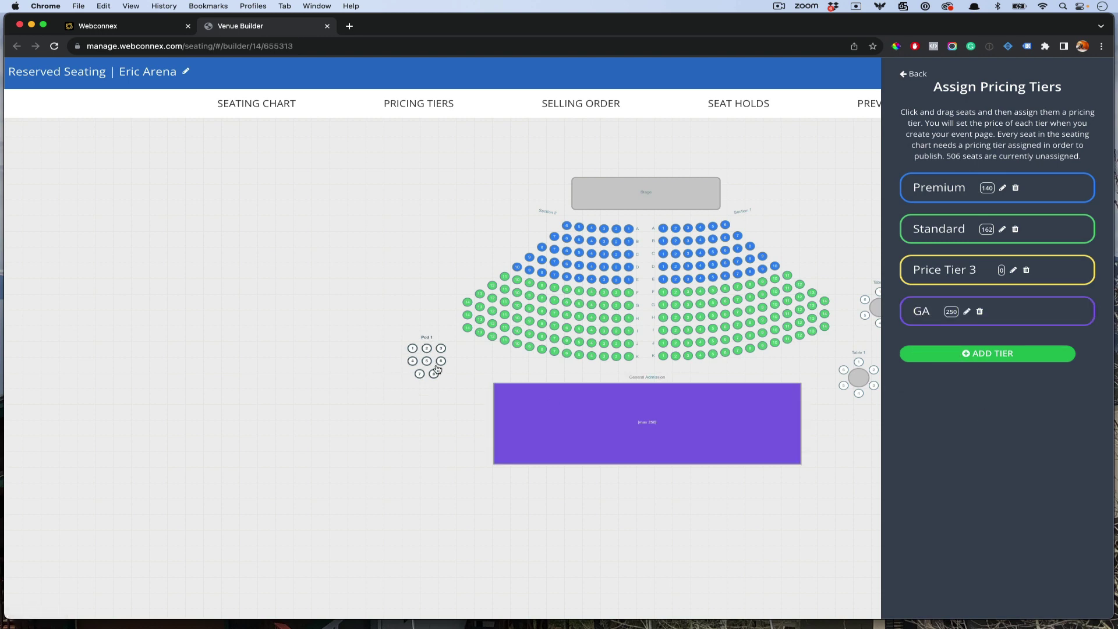
pyautogui.click(965, 279)
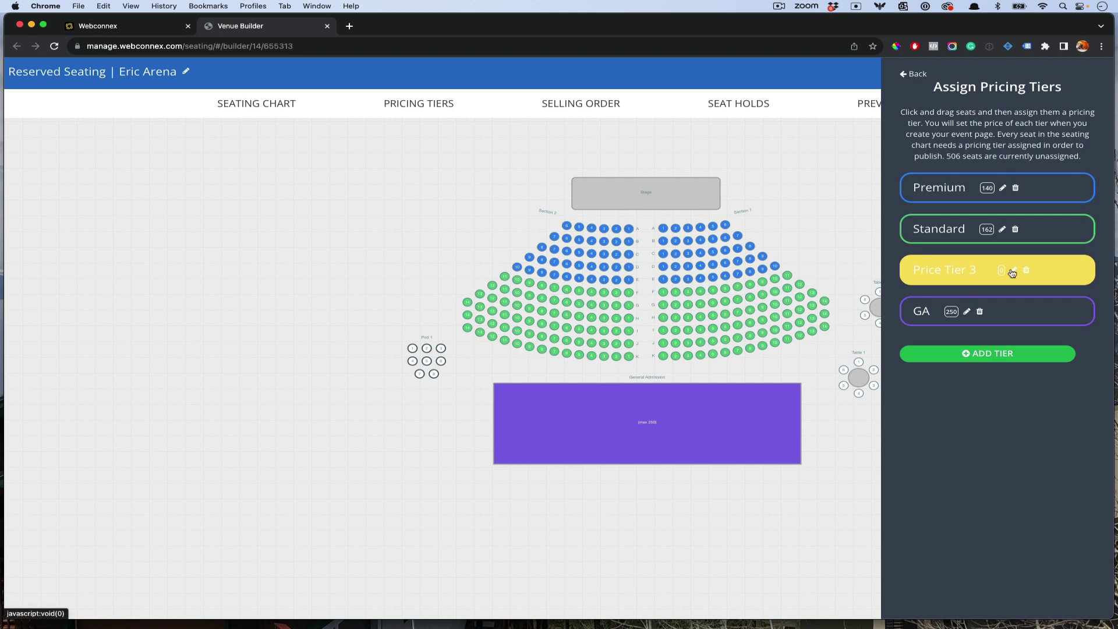
pyautogui.click(1014, 270)
pyautogui.tripleClick(975, 273)
pyautogui.write('Table')
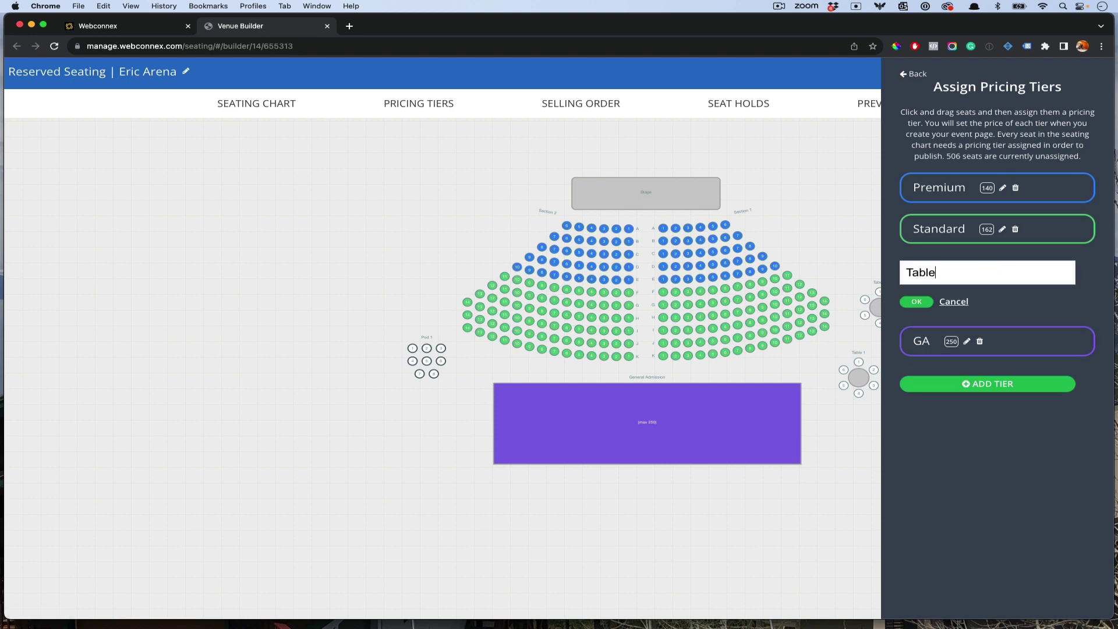
pyautogui.click(917, 301)
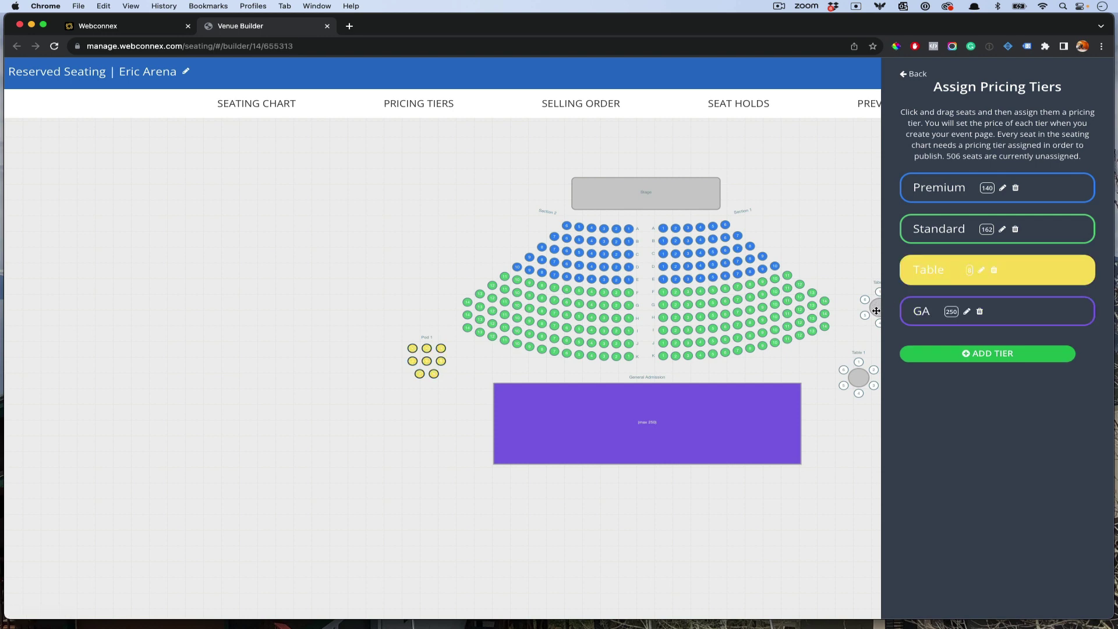
# Assign the seats around Table 1 and Table 2 to the Table tier
pyautogui.hscroll(4, 750, 361)
pyautogui.click(727, 343)
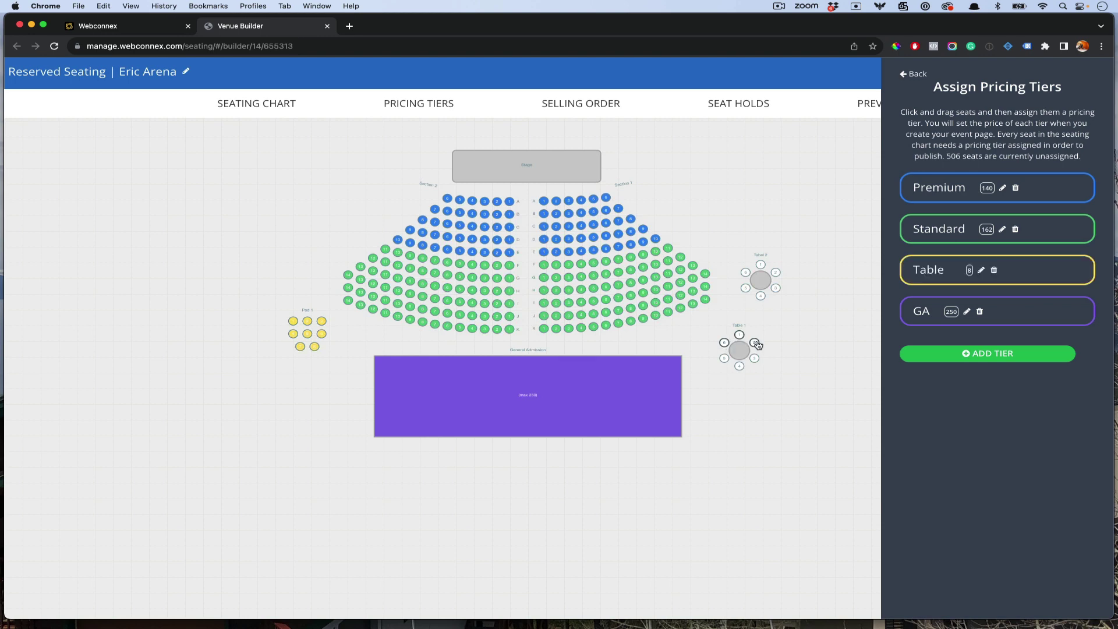
pyautogui.click(909, 268)
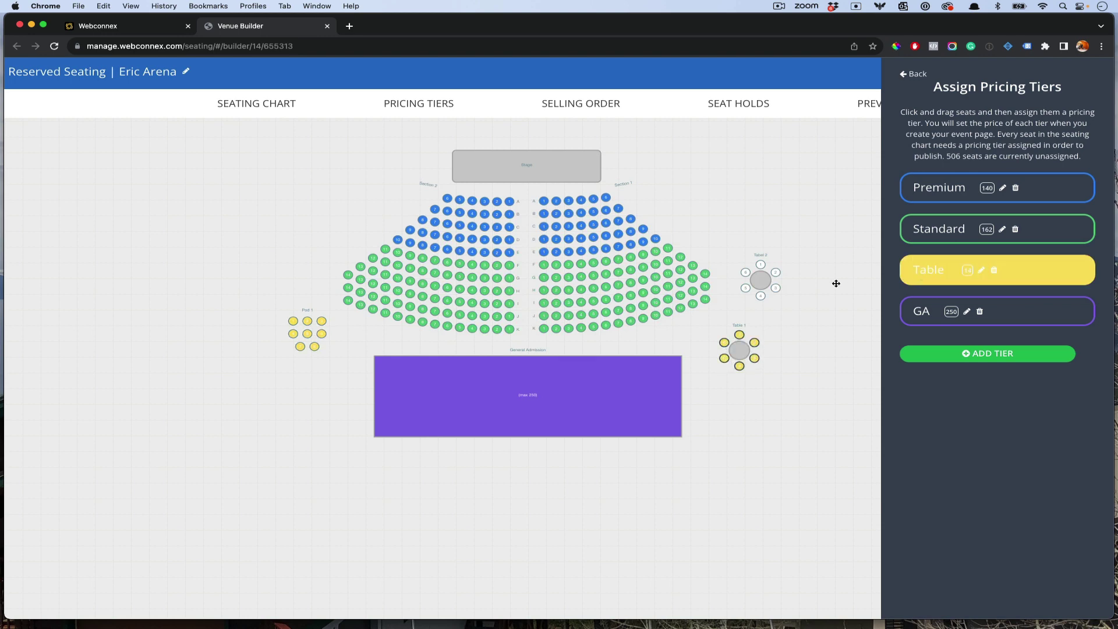
pyautogui.moveTo(777, 292)
pyautogui.mouseDown()
pyautogui.moveTo(746, 287)
pyautogui.moveTo(750, 270)
pyautogui.moveTo(778, 277)
pyautogui.mouseUp()
pyautogui.click(919, 271)
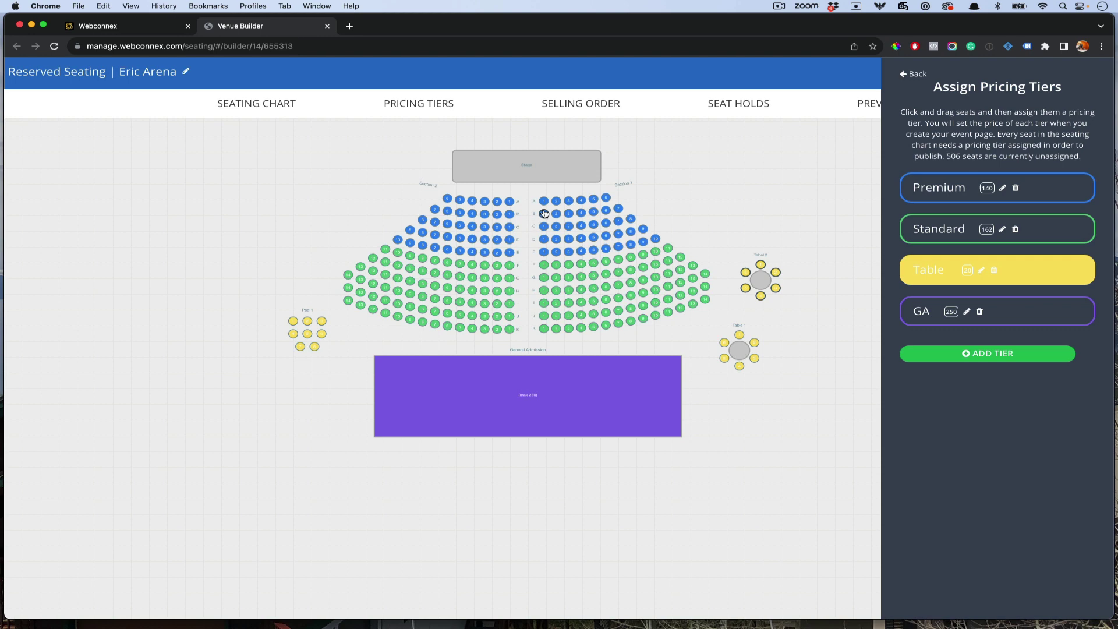
pyautogui.click(557, 200)
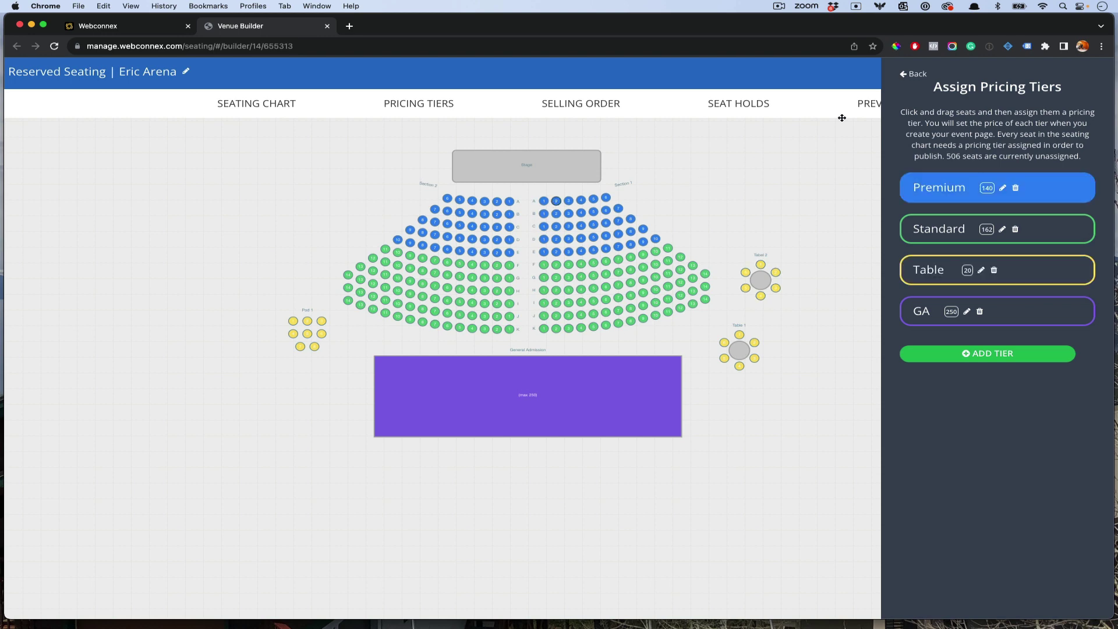
pyautogui.click(914, 74)
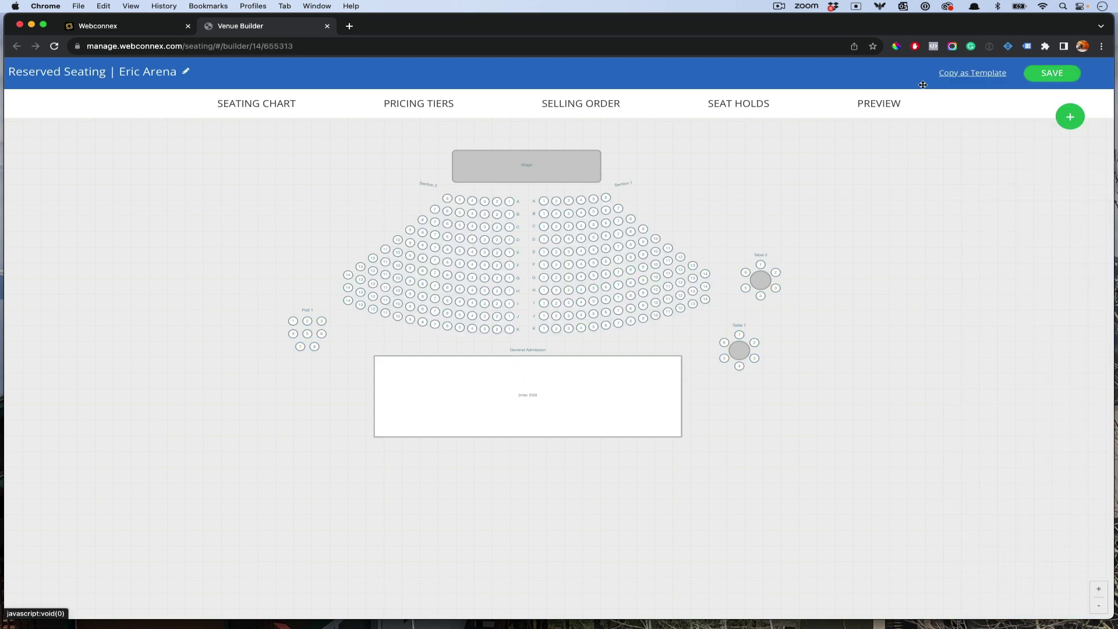
# Mark seats A1 and A2 of Section 1 as Accessible
pyautogui.click(556, 202)
pyautogui.click(598, 344)
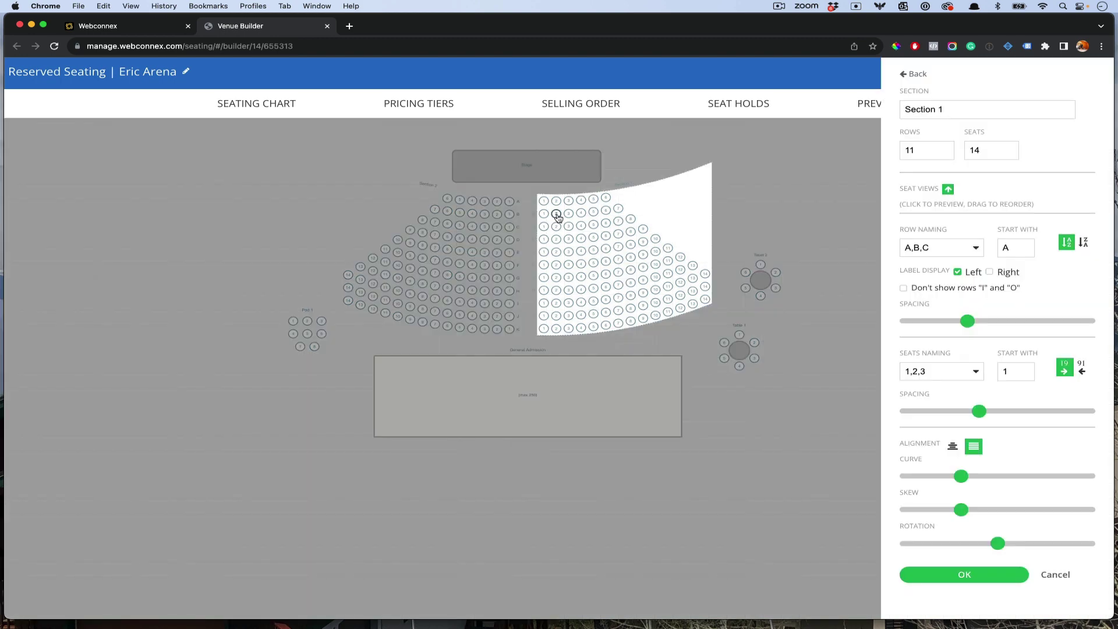
pyautogui.click(557, 200)
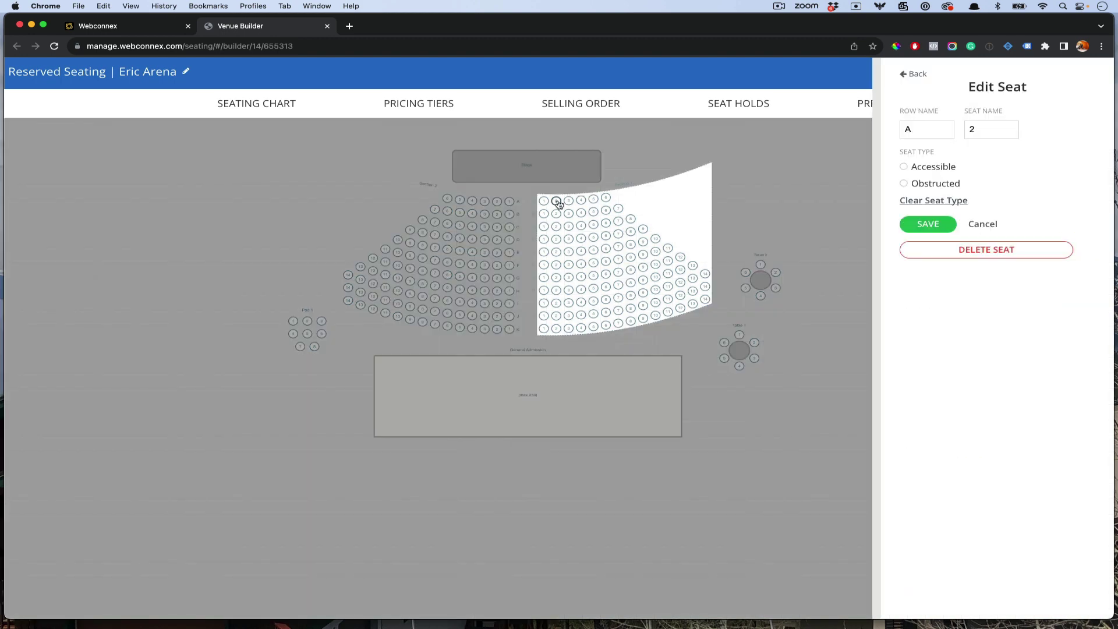
pyautogui.click(904, 168)
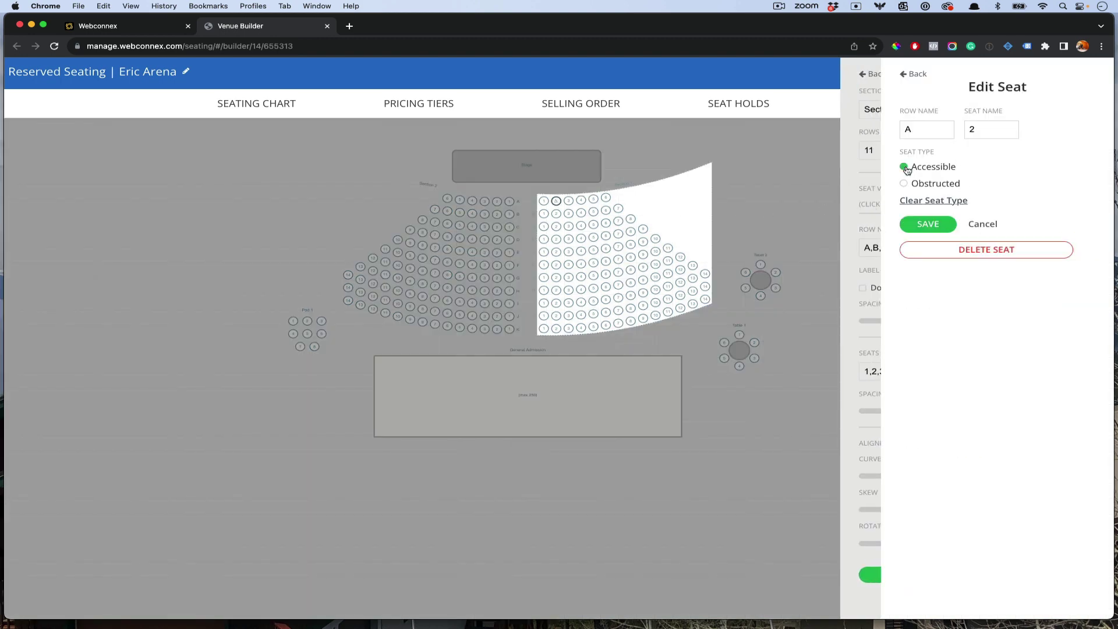
pyautogui.click(928, 224)
pyautogui.click(544, 201)
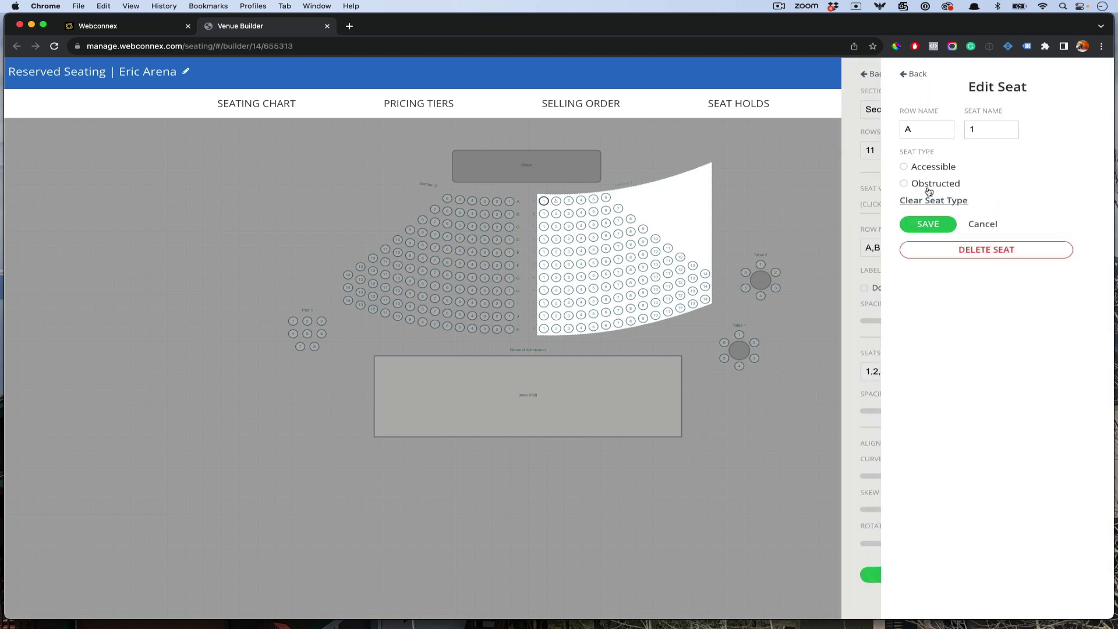
pyautogui.click(944, 171)
pyautogui.click(944, 226)
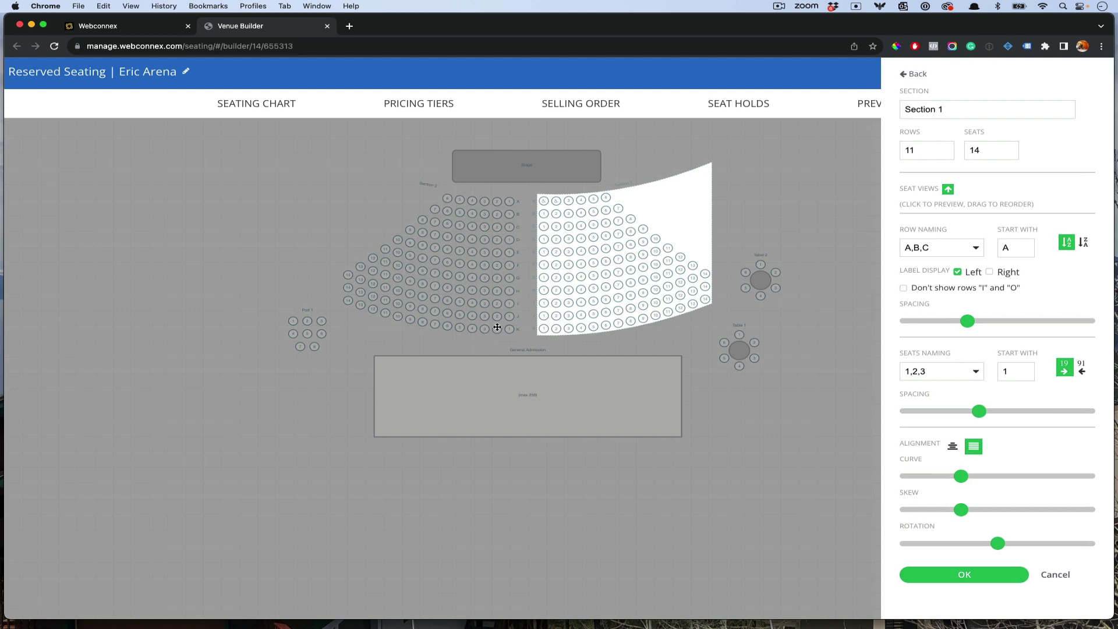
pyautogui.click(951, 577)
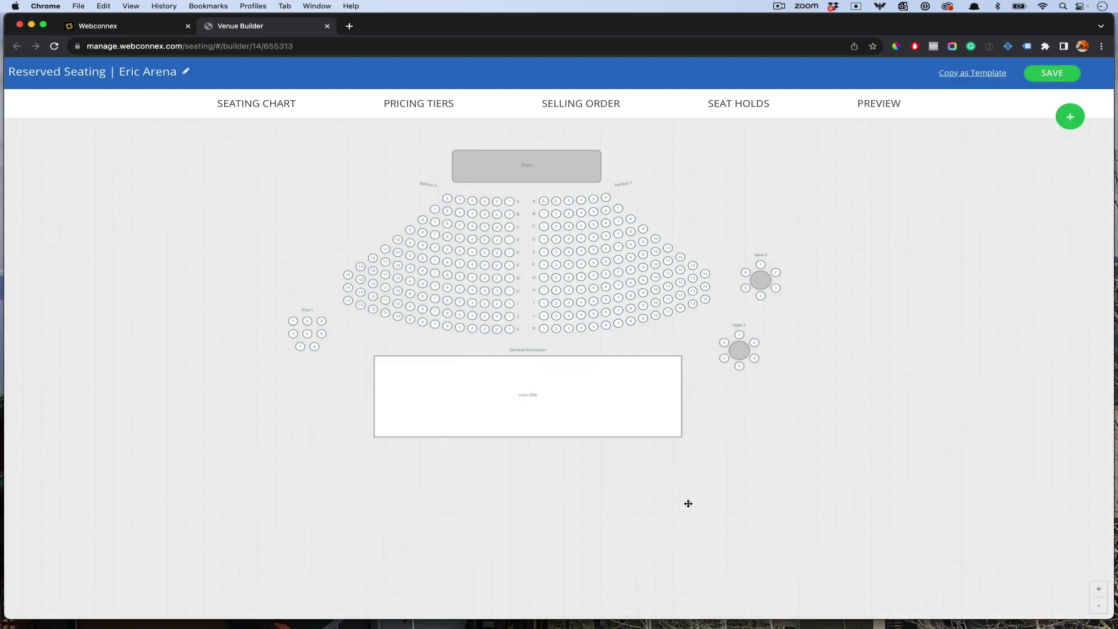
# Mark Section 2 seats J1–J3 and K1–K3 as Obstructed
pyautogui.click(480, 333)
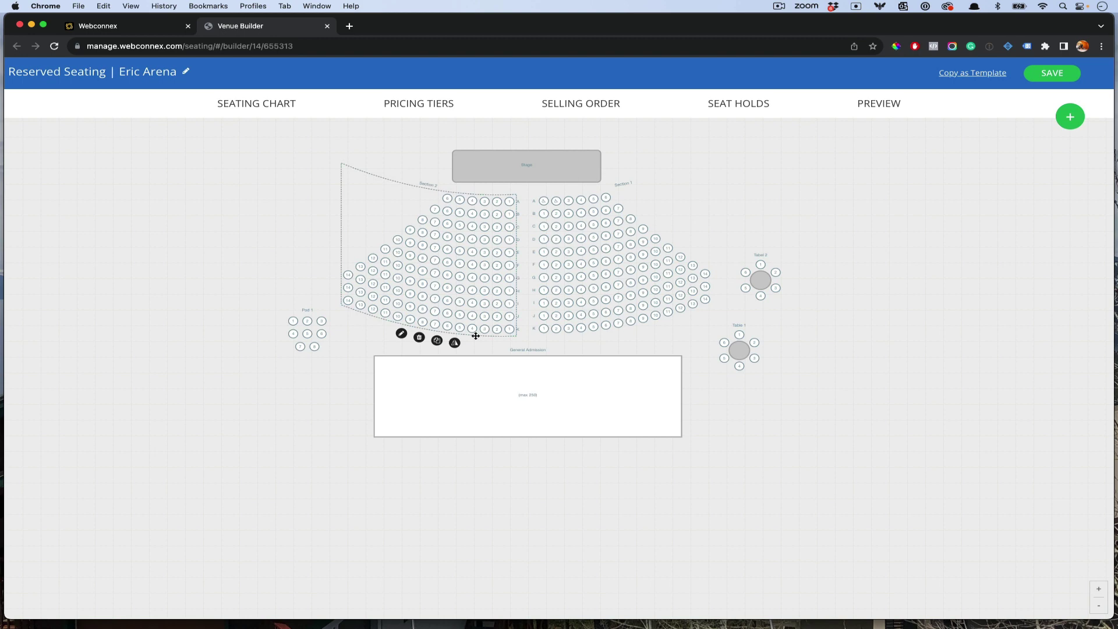
pyautogui.click(401, 335)
pyautogui.click(484, 316)
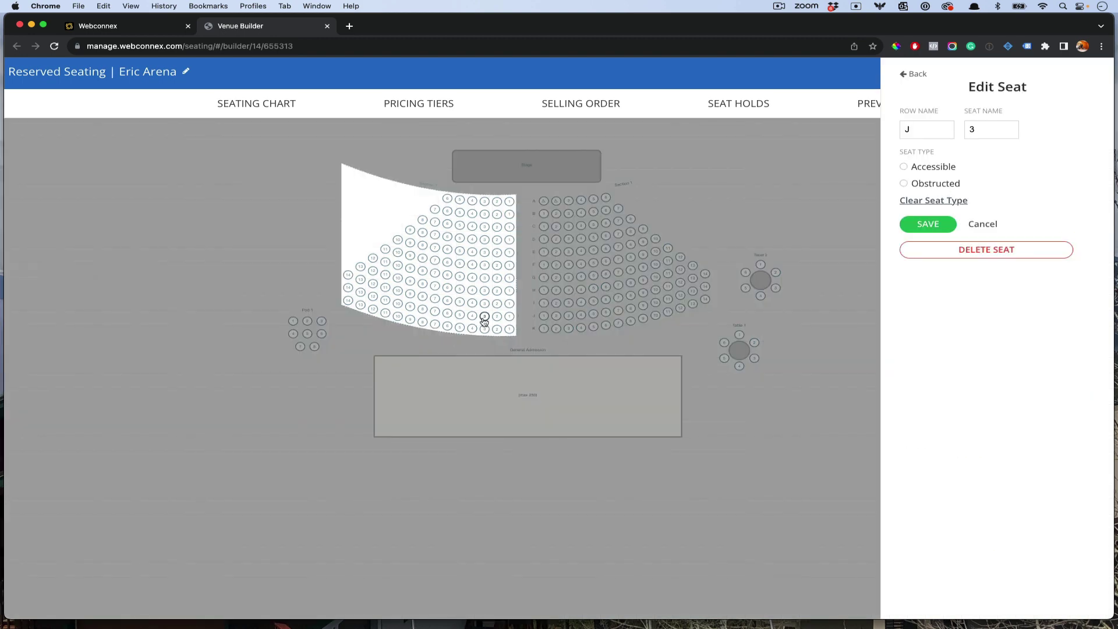
pyautogui.keyDown('shift'); pyautogui.click(498, 316); pyautogui.keyUp('shift')
pyautogui.keyDown('shift'); pyautogui.click(509, 316); pyautogui.keyUp('shift')
pyautogui.keyDown('shift'); pyautogui.click(510, 329); pyautogui.keyUp('shift')
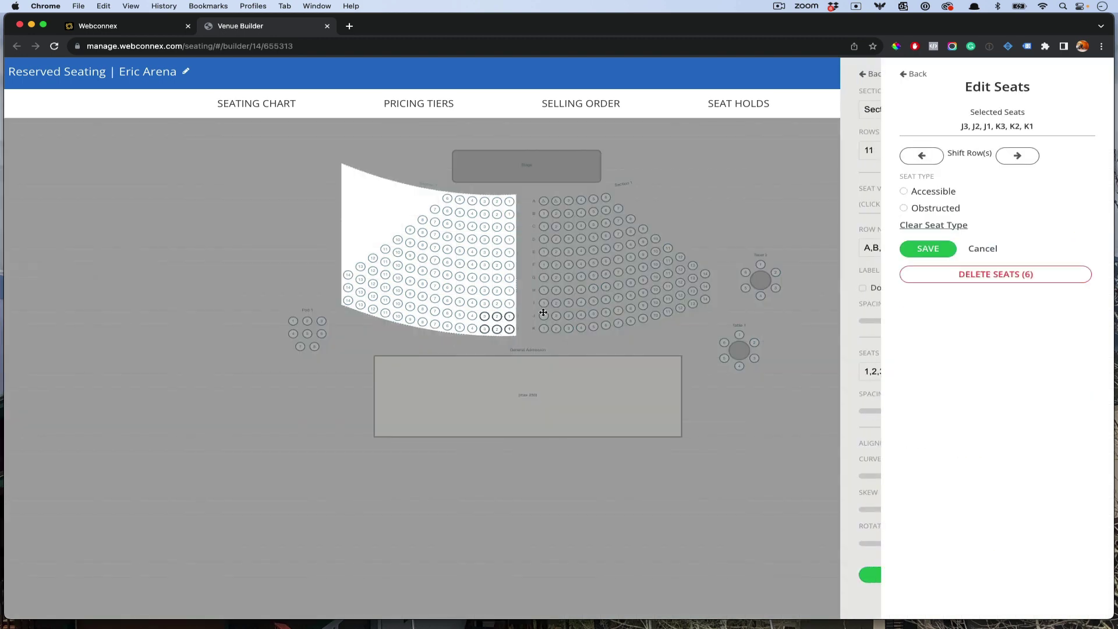
pyautogui.click(927, 208)
pyautogui.click(934, 249)
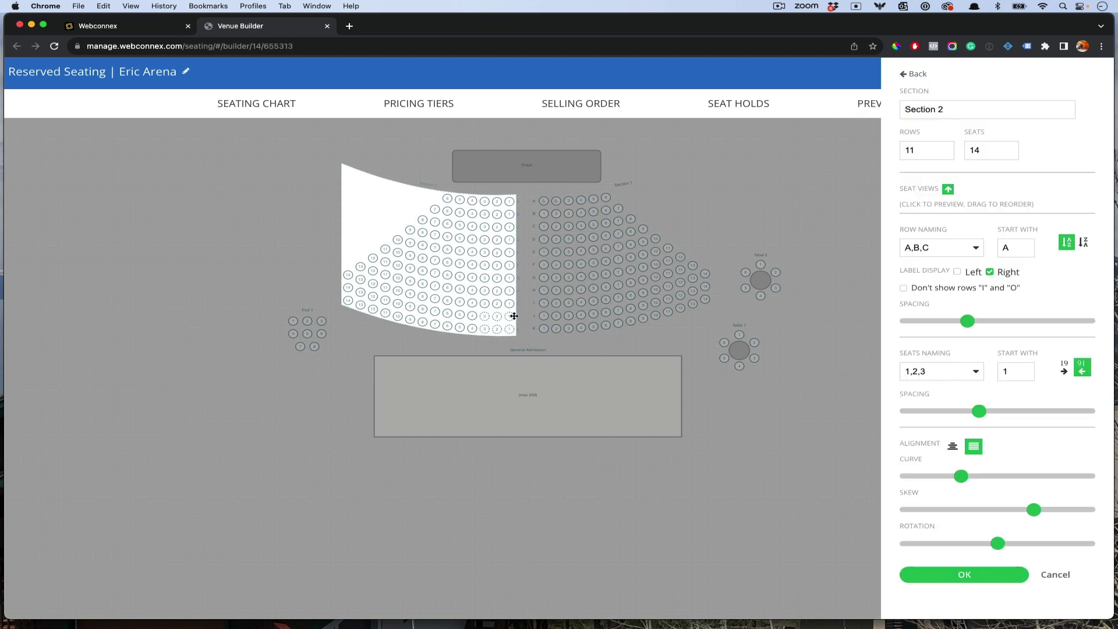
pyautogui.click(964, 575)
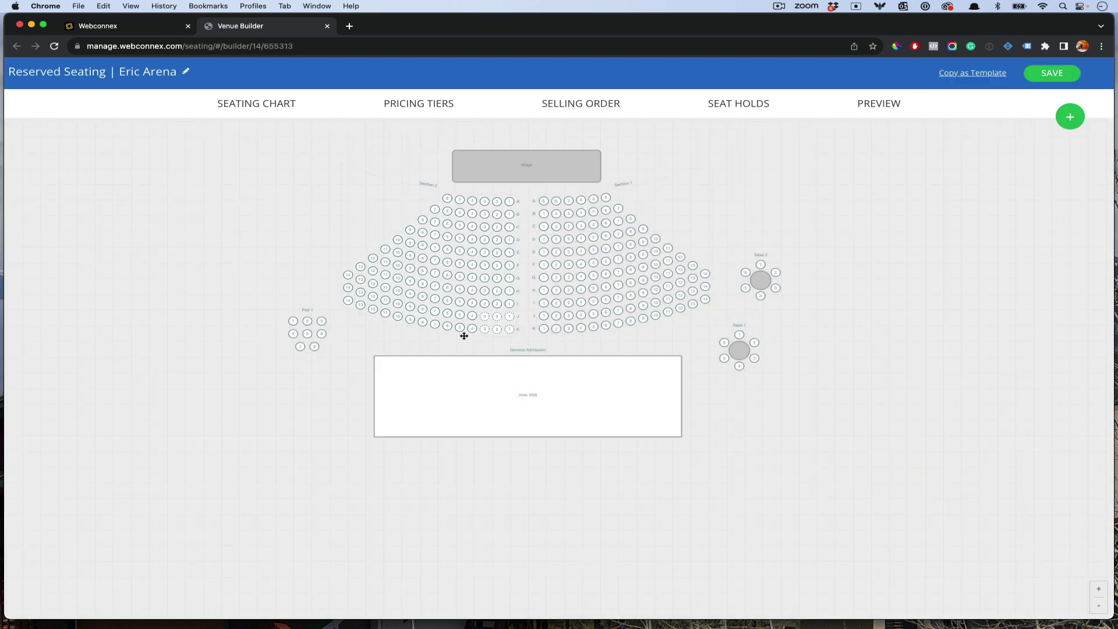
# Save the seating layout, review the selling order, save again and close the builder
pyautogui.click(1057, 78)
pyautogui.click(565, 397)
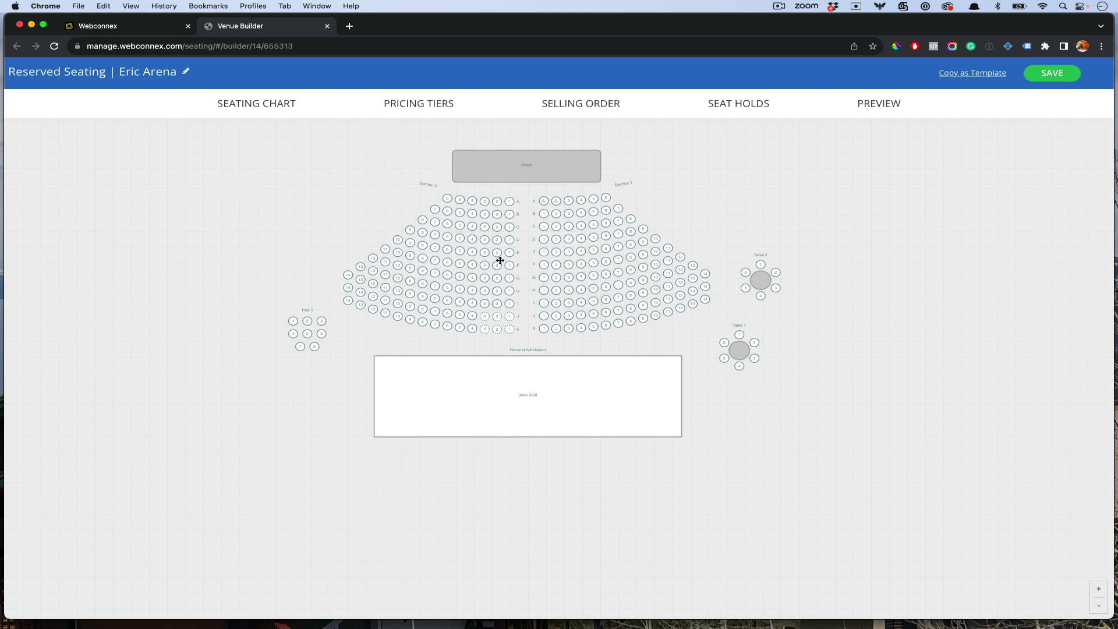
pyautogui.click(598, 108)
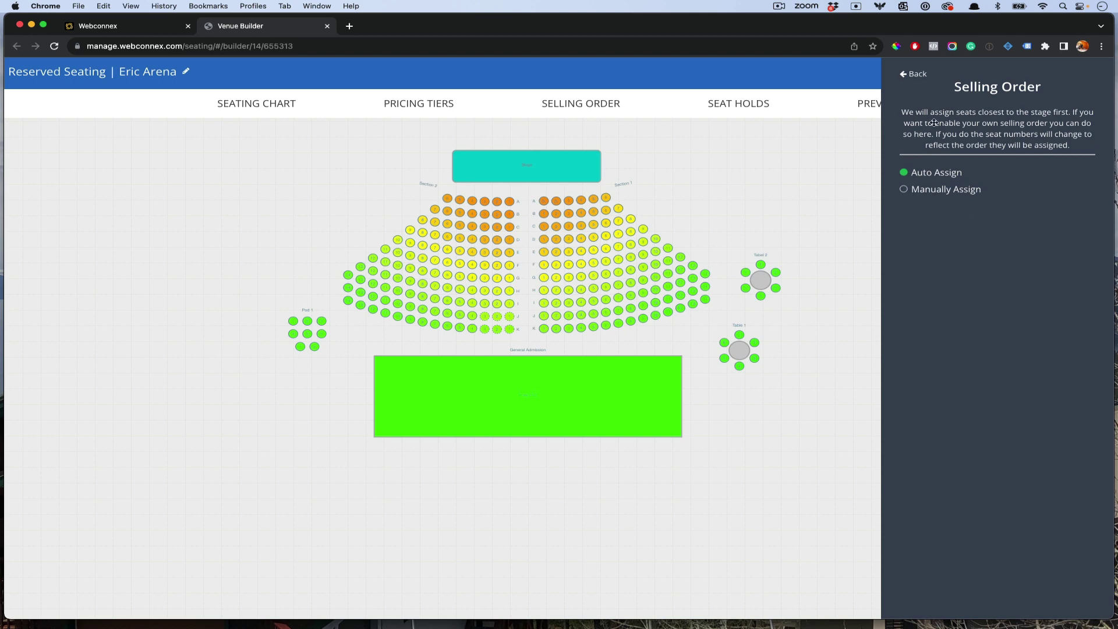
pyautogui.click(913, 73)
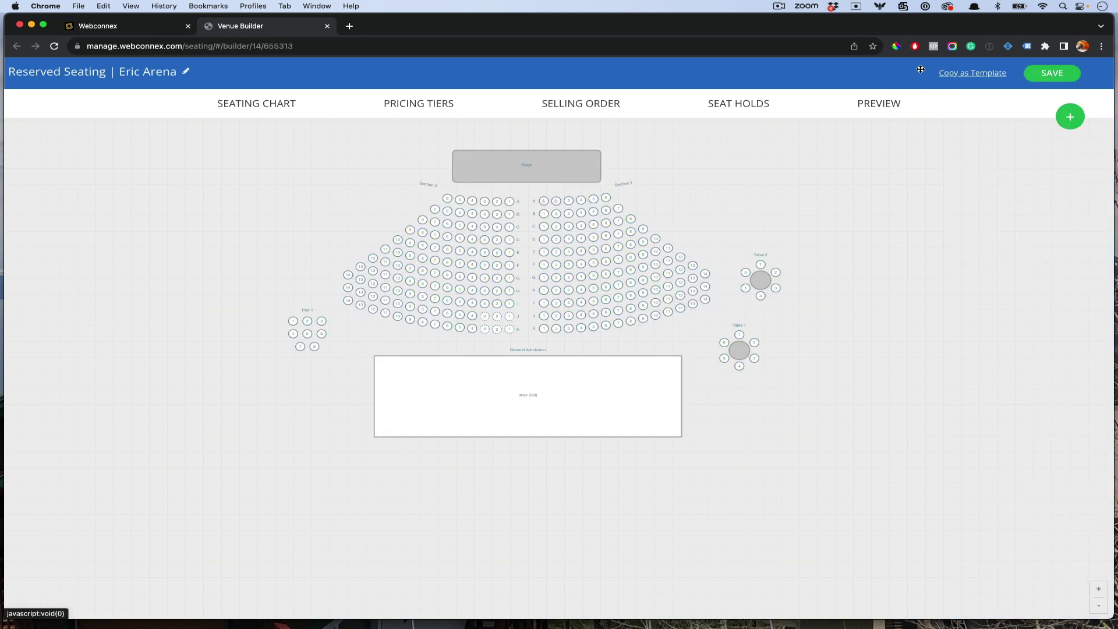
pyautogui.click(1053, 74)
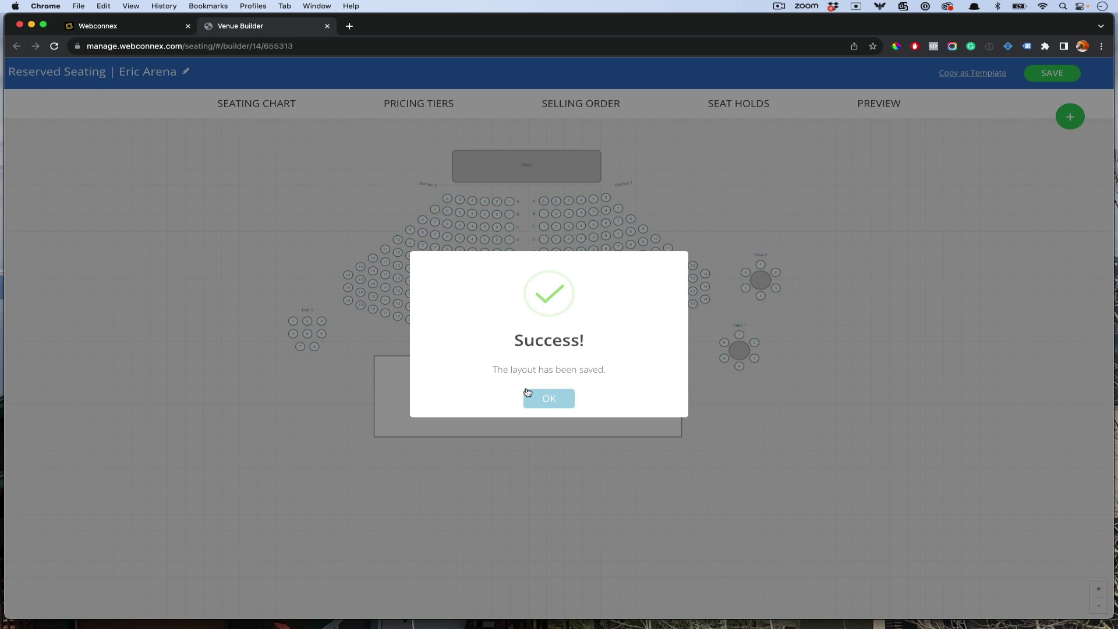
pyautogui.click(527, 393)
pyautogui.click(327, 26)
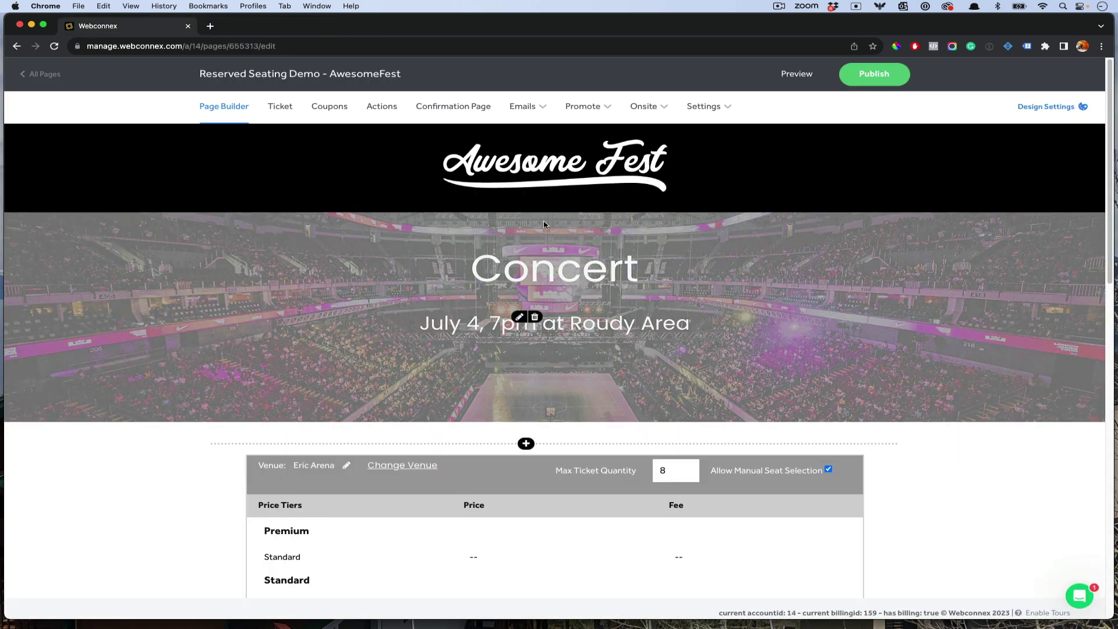
# Price the Premium tier at $50 with a 6% fee
pyautogui.scroll(-3, 544, 225)
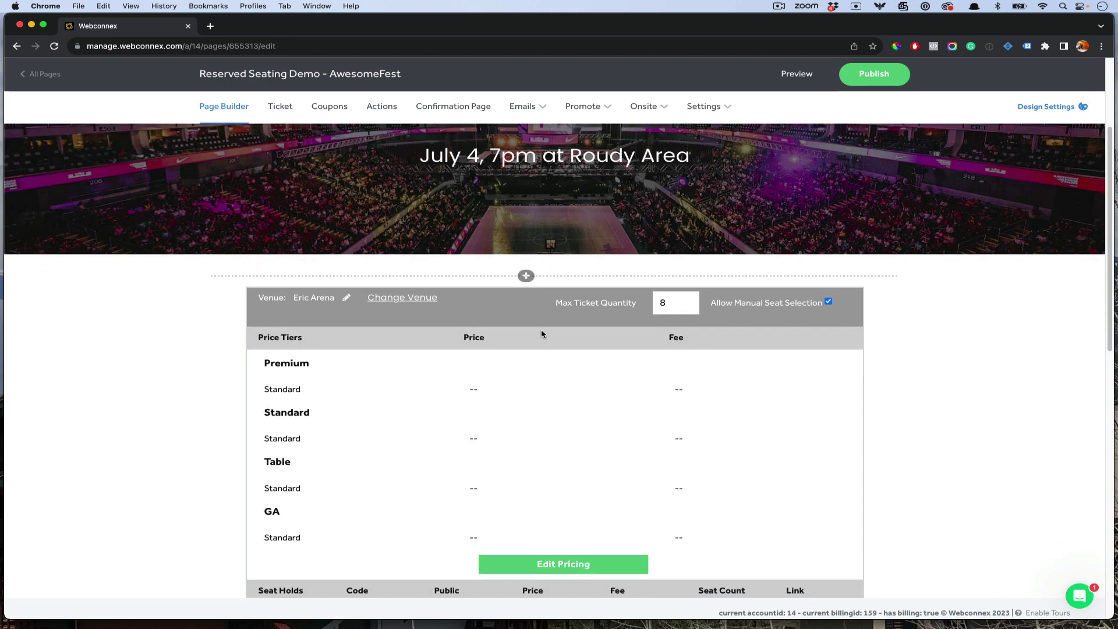
pyautogui.scroll(-2, 542, 334)
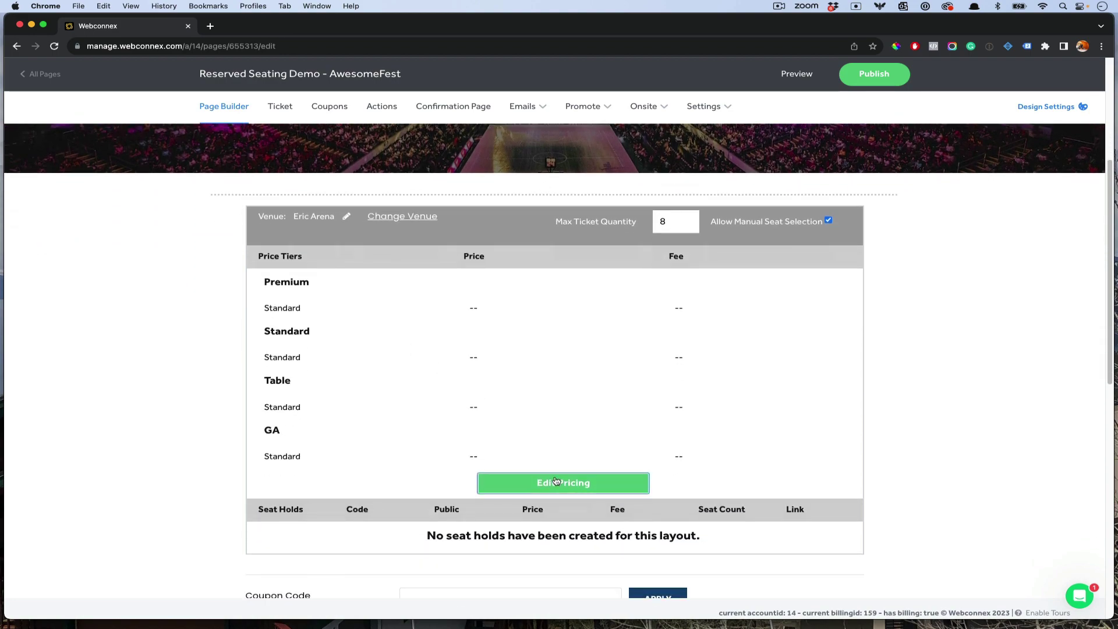
pyautogui.click(556, 481)
pyautogui.click(446, 193)
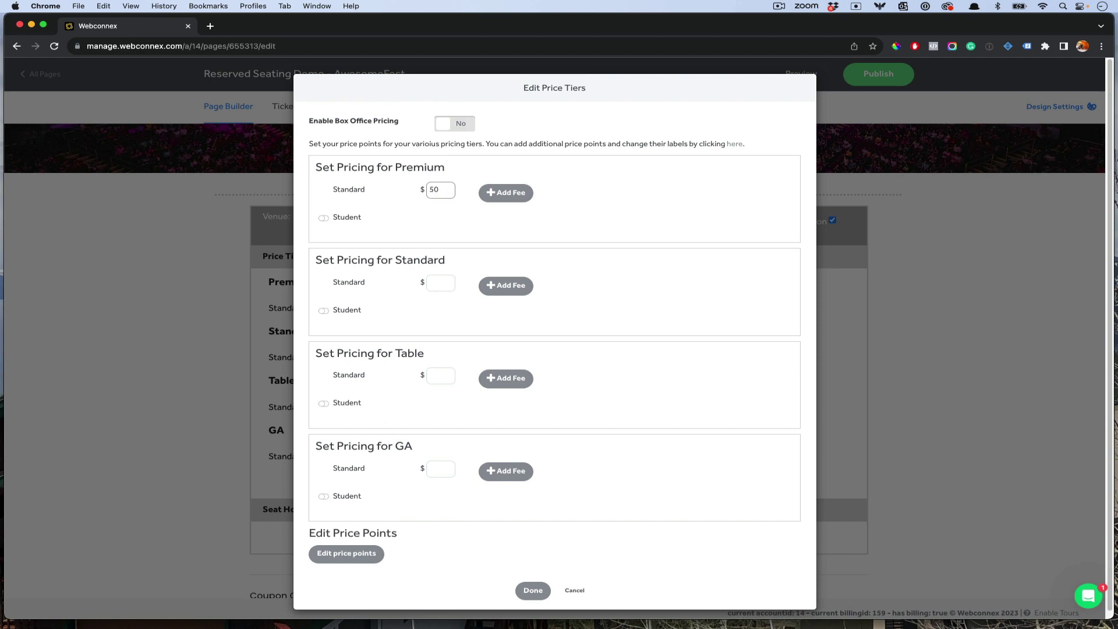
pyautogui.write('50')
pyautogui.click(500, 192)
pyautogui.write('6')
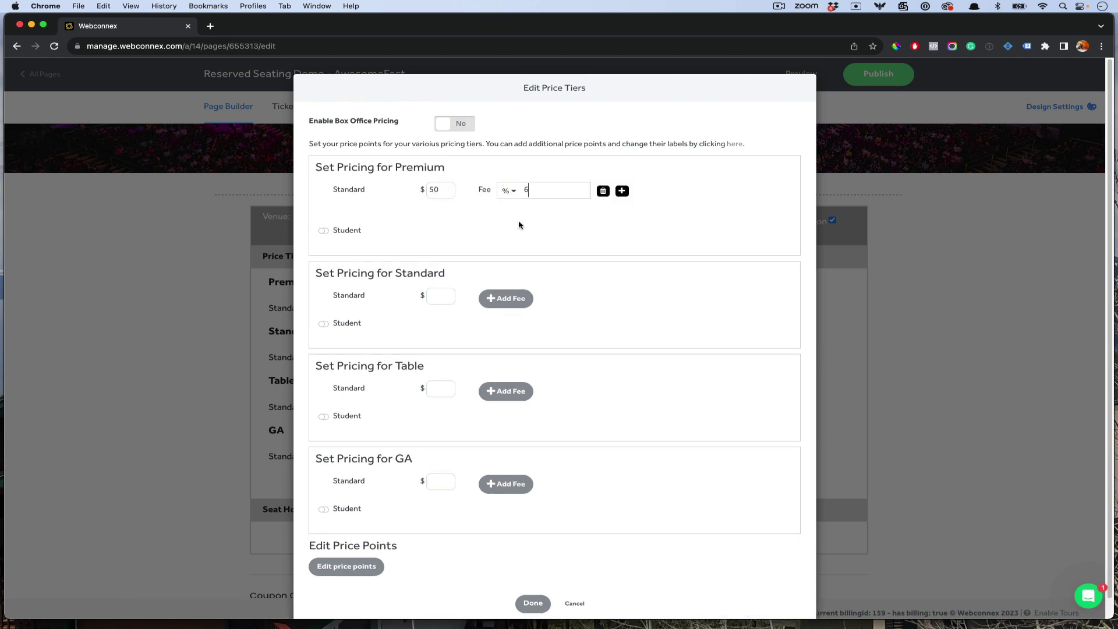
# Set the Standard, Table and GA tier prices to $35, $10 and $5
pyautogui.click(440, 297)
pyautogui.write('35')
pyautogui.click(438, 389)
pyautogui.click(438, 483)
pyautogui.write('5')
# Add a 6% fee to the Standard, Table and GA tiers
pyautogui.click(500, 299)
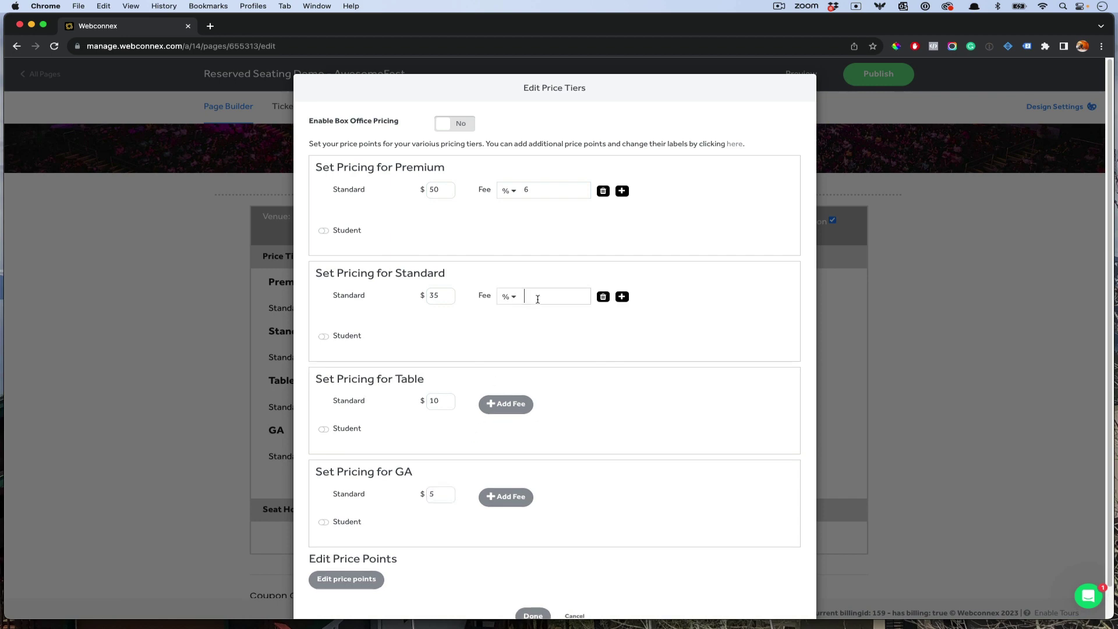
pyautogui.write('6')
pyautogui.click(506, 404)
pyautogui.write('6')
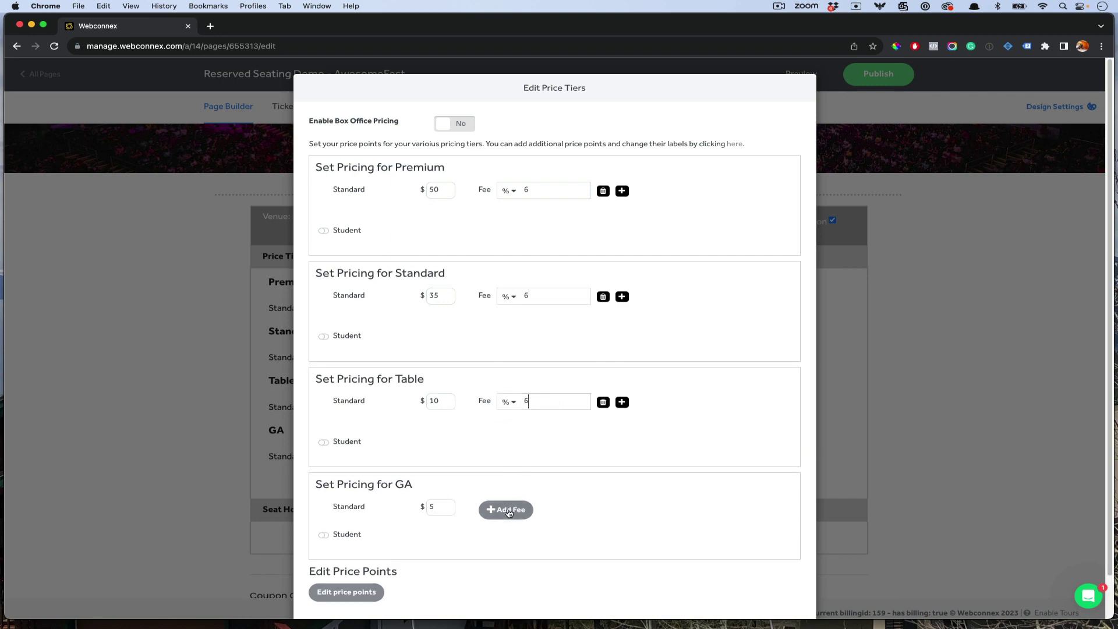
pyautogui.click(507, 511)
pyautogui.write('6')
pyautogui.scroll(-2, 519, 526)
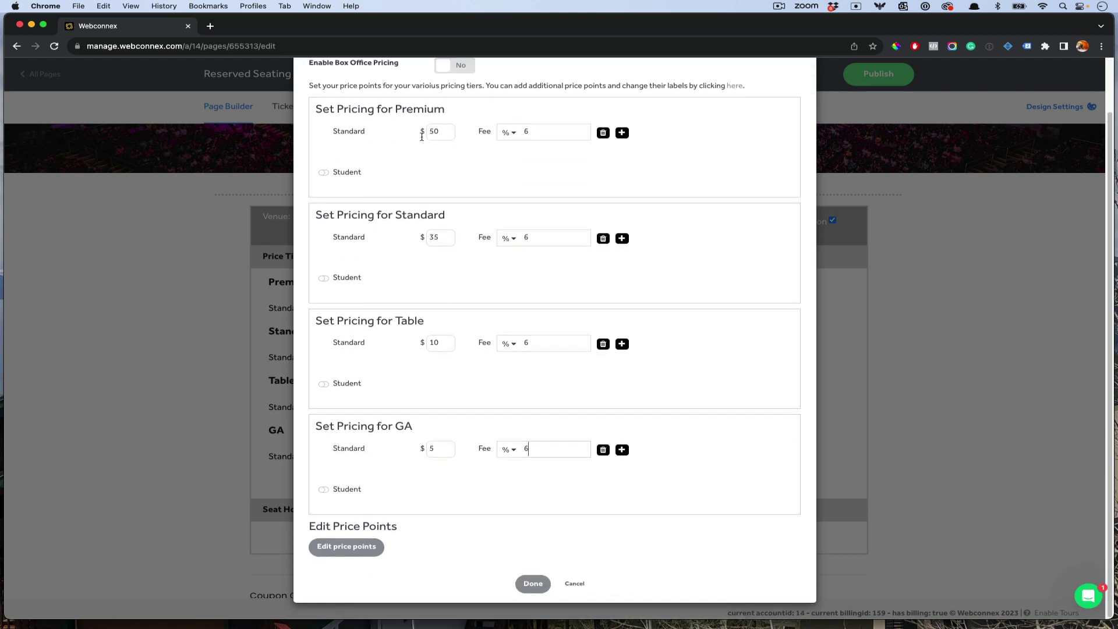
pyautogui.scroll(1, 494, 223)
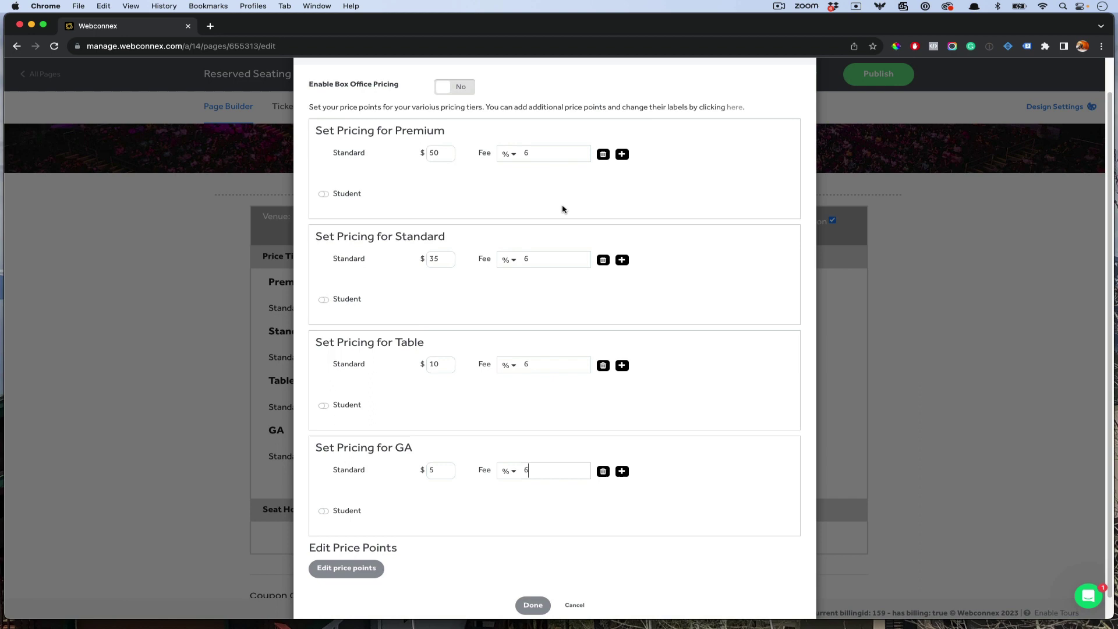
# Add a 'Senior' price point to every tier
pyautogui.click(361, 574)
pyautogui.scroll(-3, 522, 511)
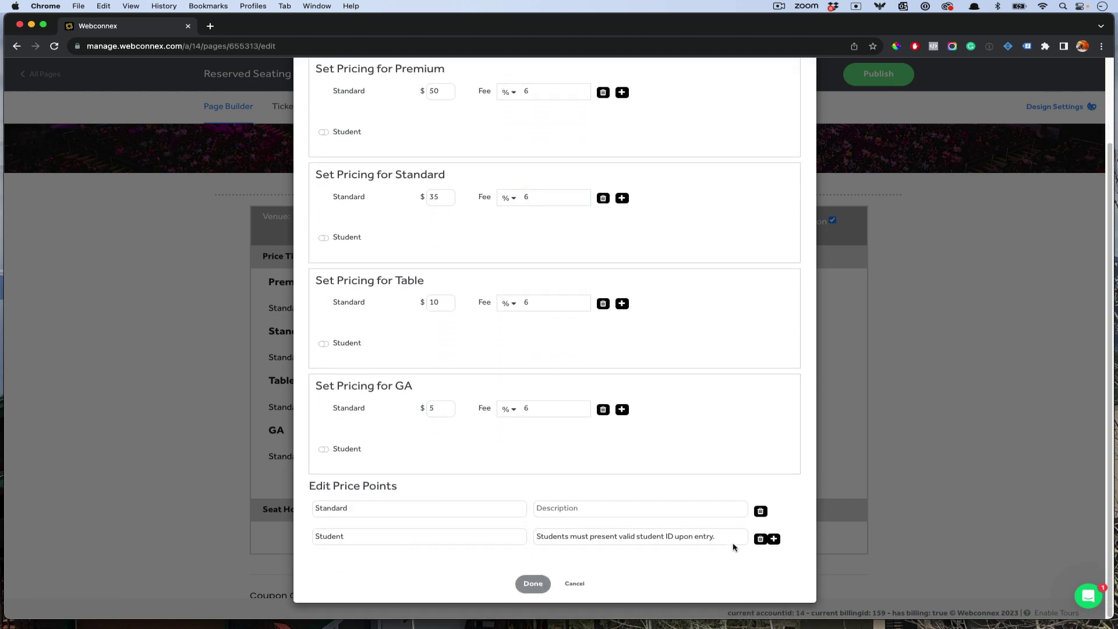
pyautogui.click(773, 539)
pyautogui.scroll(-5, 442, 545)
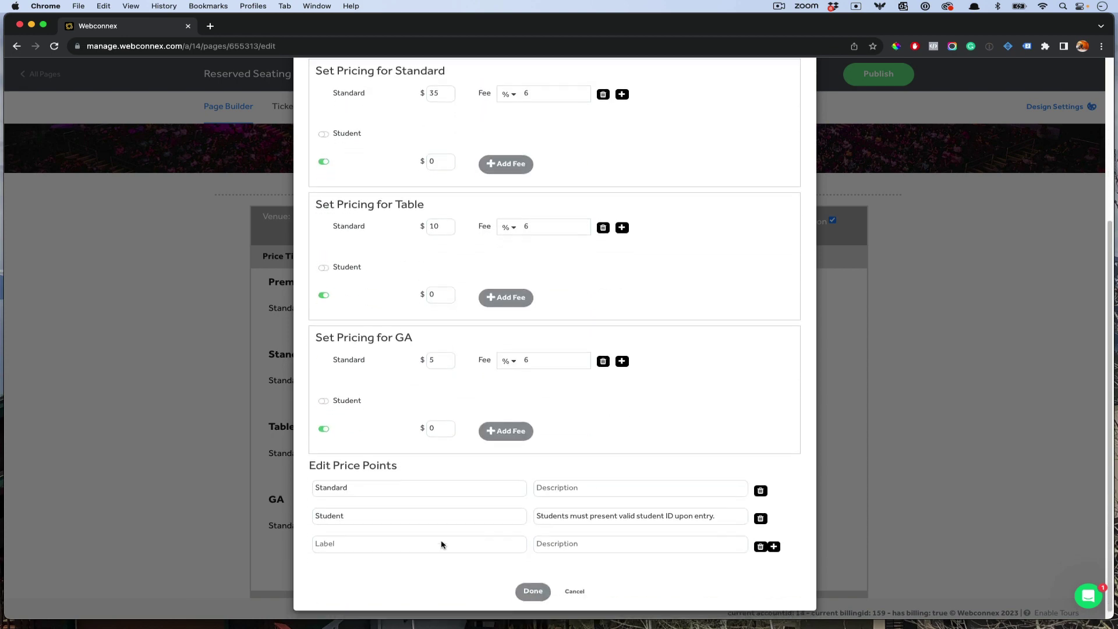
pyautogui.click(442, 541)
pyautogui.write('Senior')
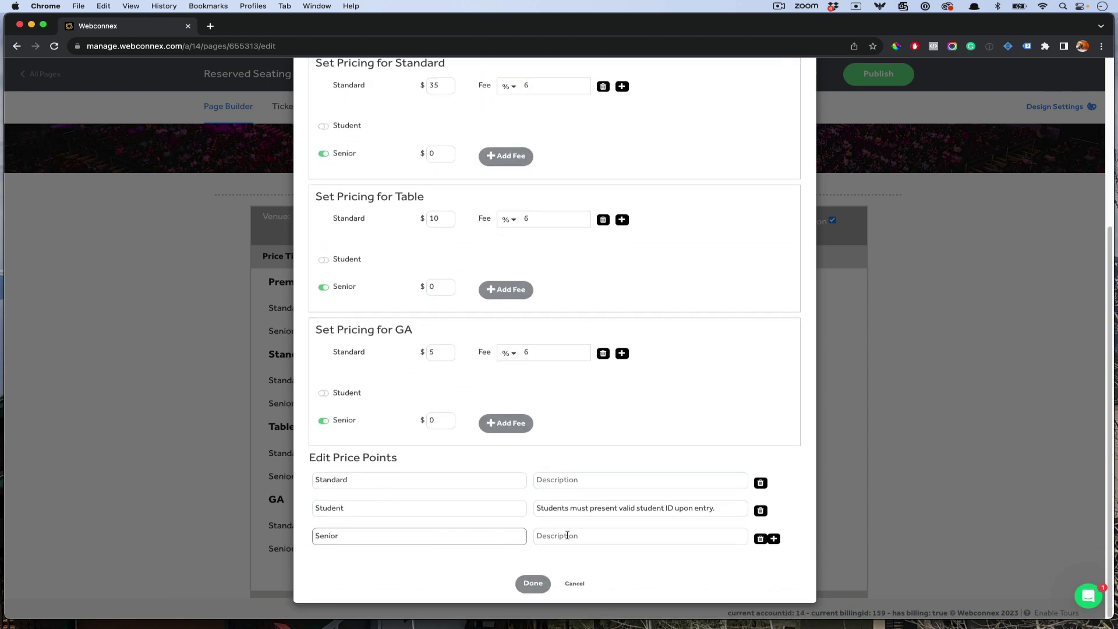
pyautogui.click(568, 535)
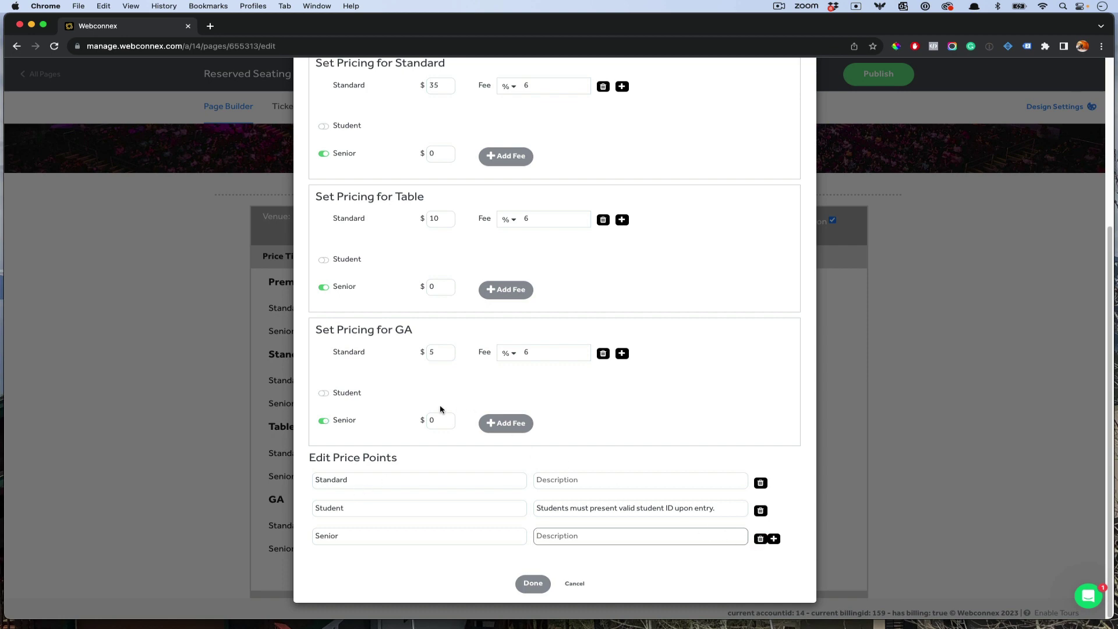
# Delete the Senior price point, then save and start publishing the page
pyautogui.click(760, 538)
pyautogui.write('Delete')
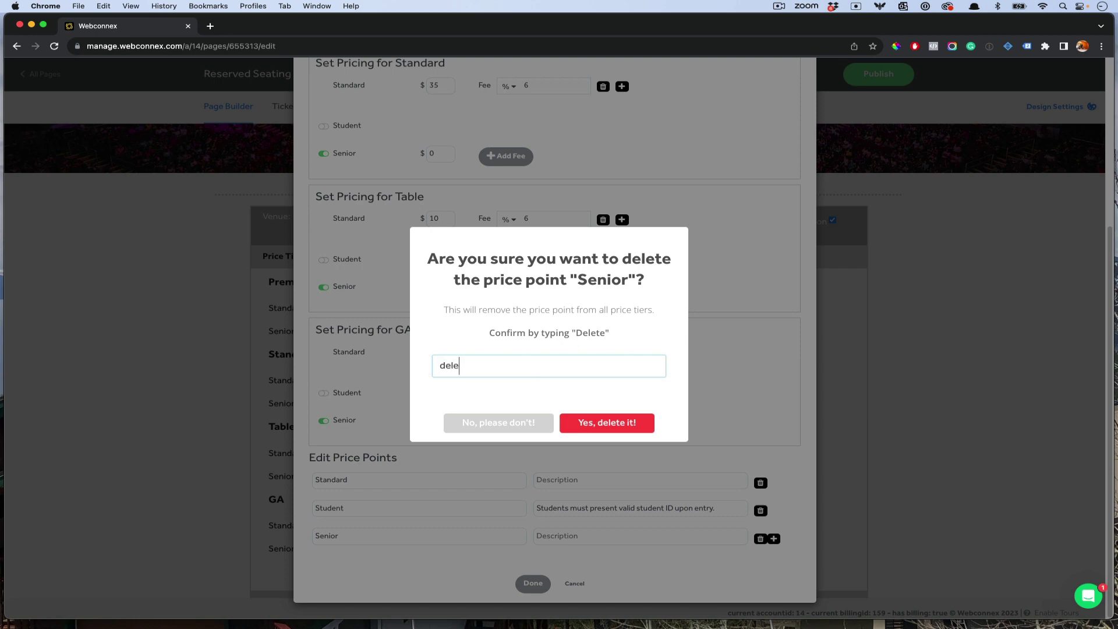
pyautogui.click(607, 423)
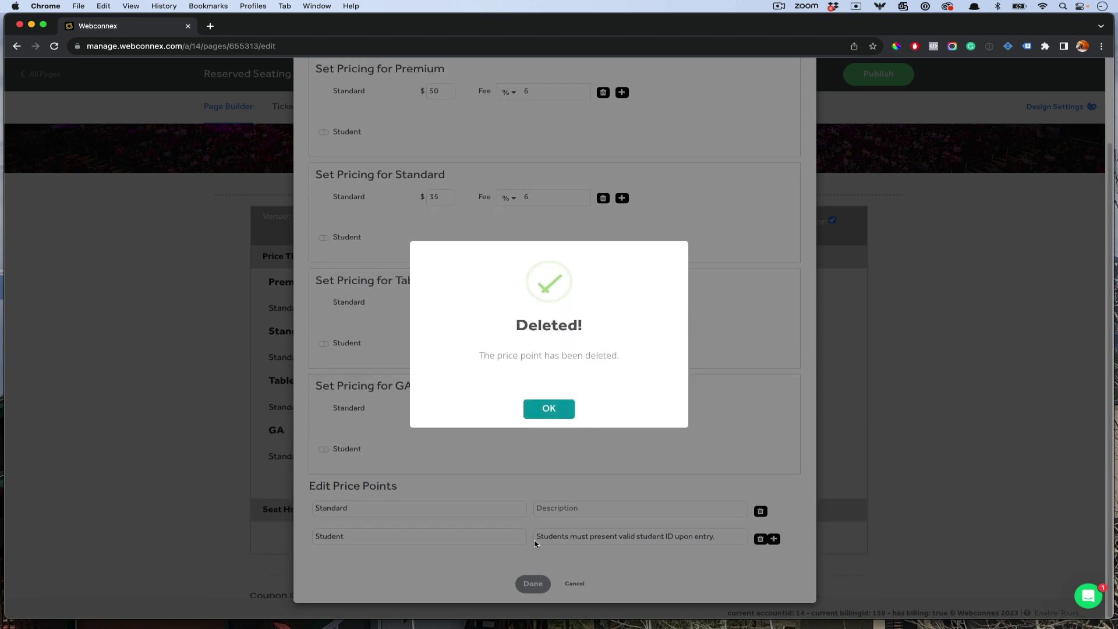
pyautogui.click(544, 418)
pyautogui.click(533, 583)
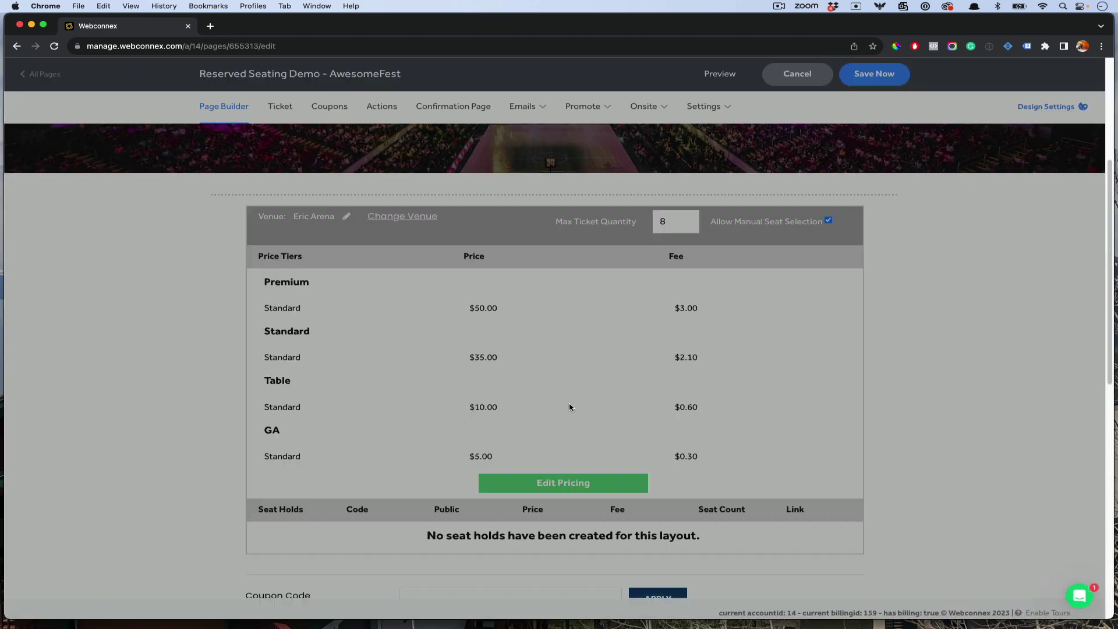
pyautogui.click(859, 84)
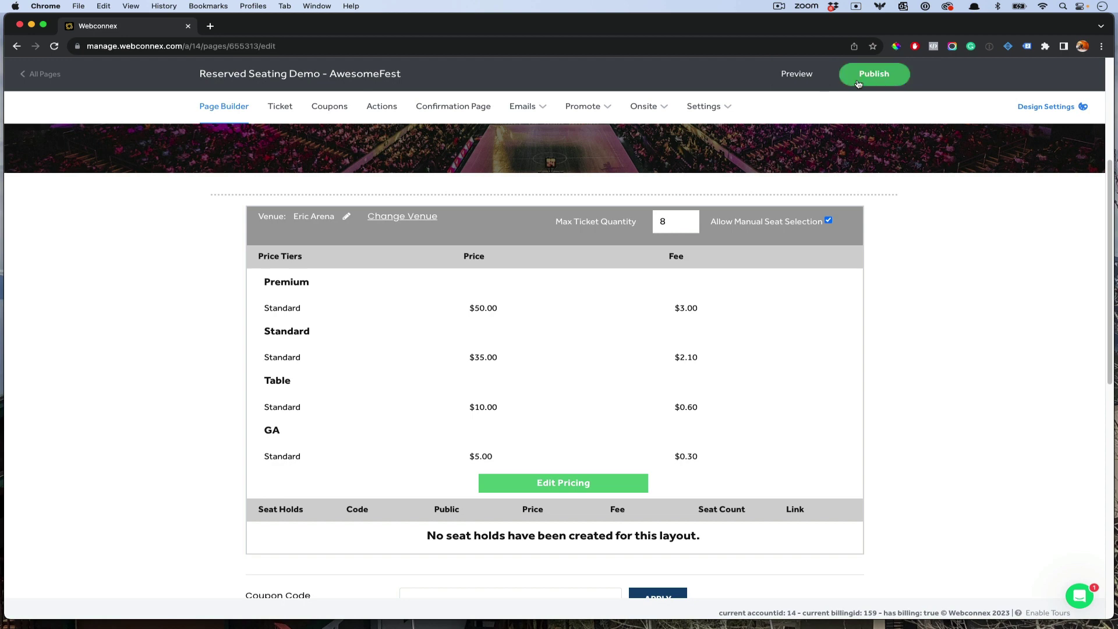
pyautogui.click(858, 85)
# Use the Tester (For Testing Only) payment processor and publish the AwesomeFest page
pyautogui.click(594, 337)
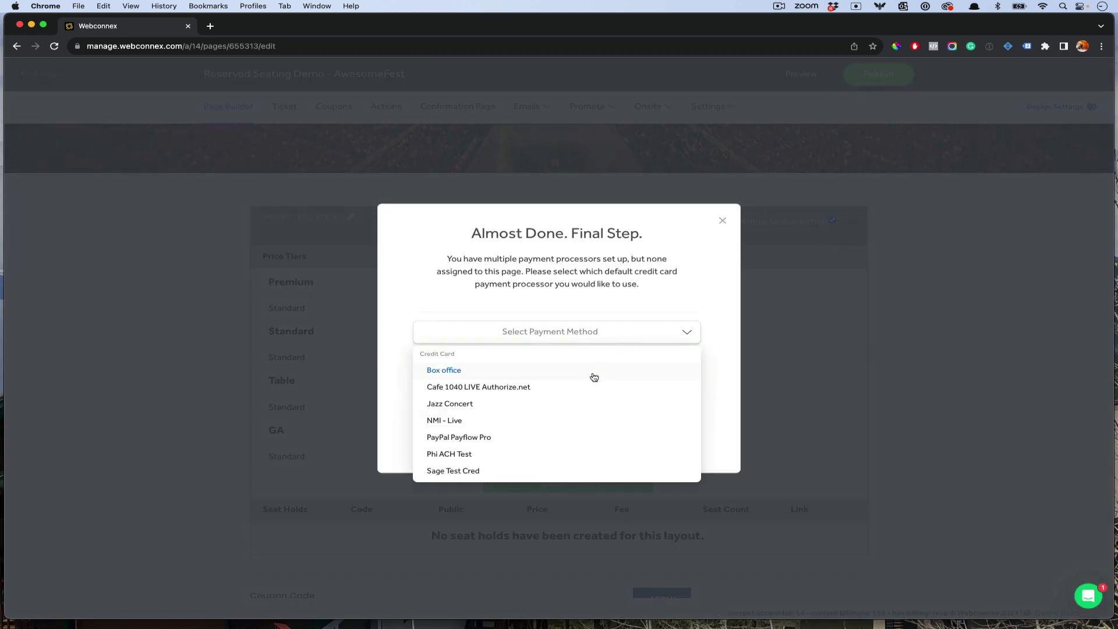
pyautogui.scroll(-1, 594, 384)
pyautogui.click(574, 472)
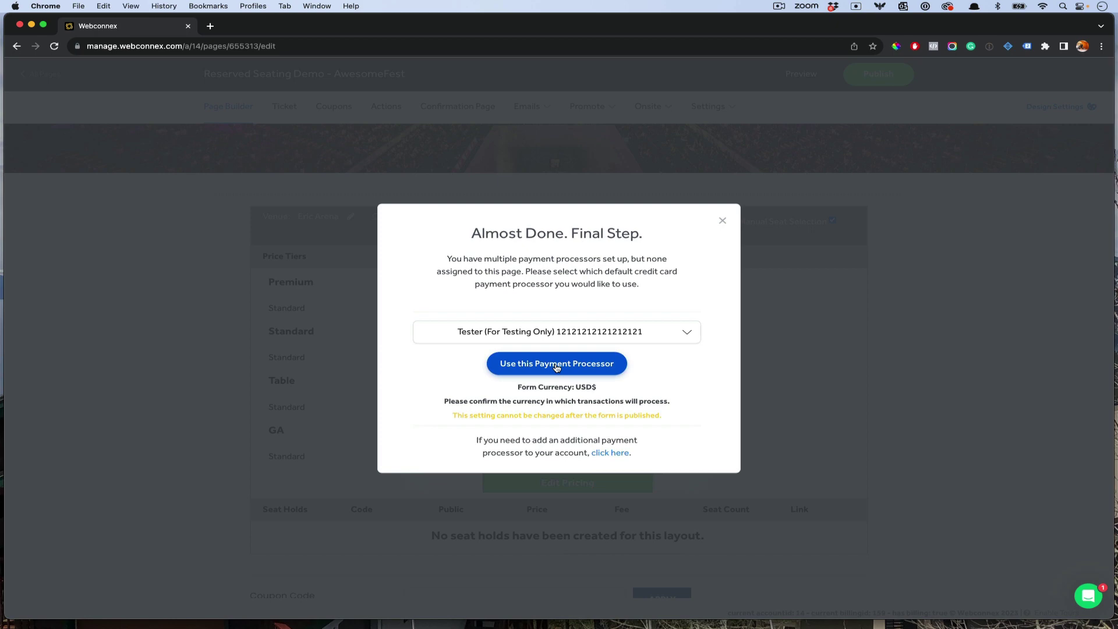
pyautogui.click(555, 366)
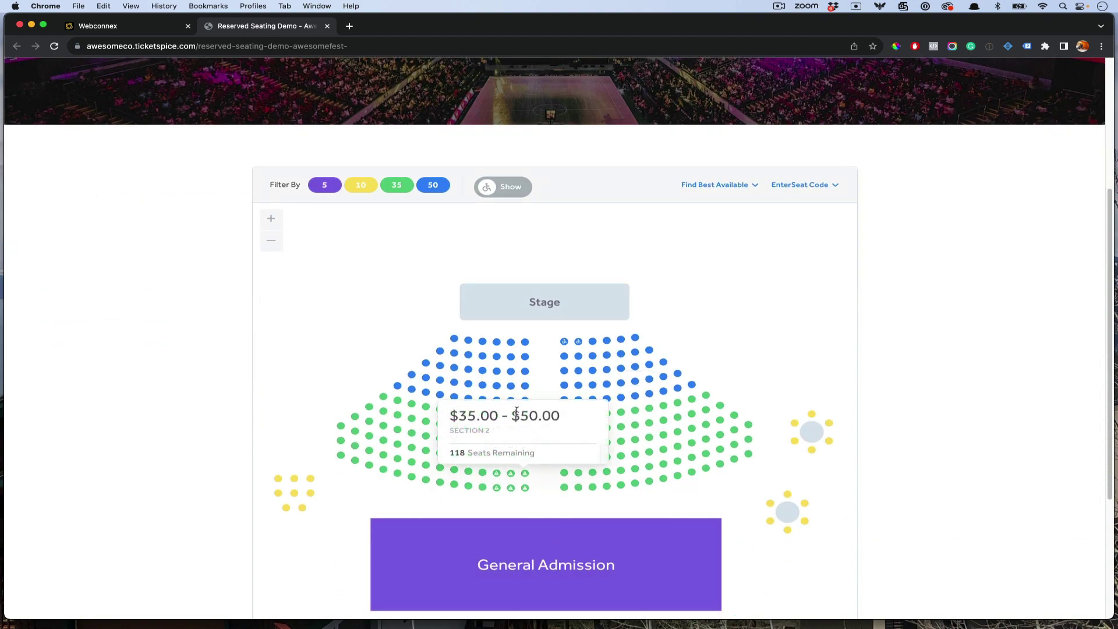
# On the live seat map, pick a $50 row C seat in Section 2, then zoom out
pyautogui.click(510, 374)
pyautogui.click(572, 325)
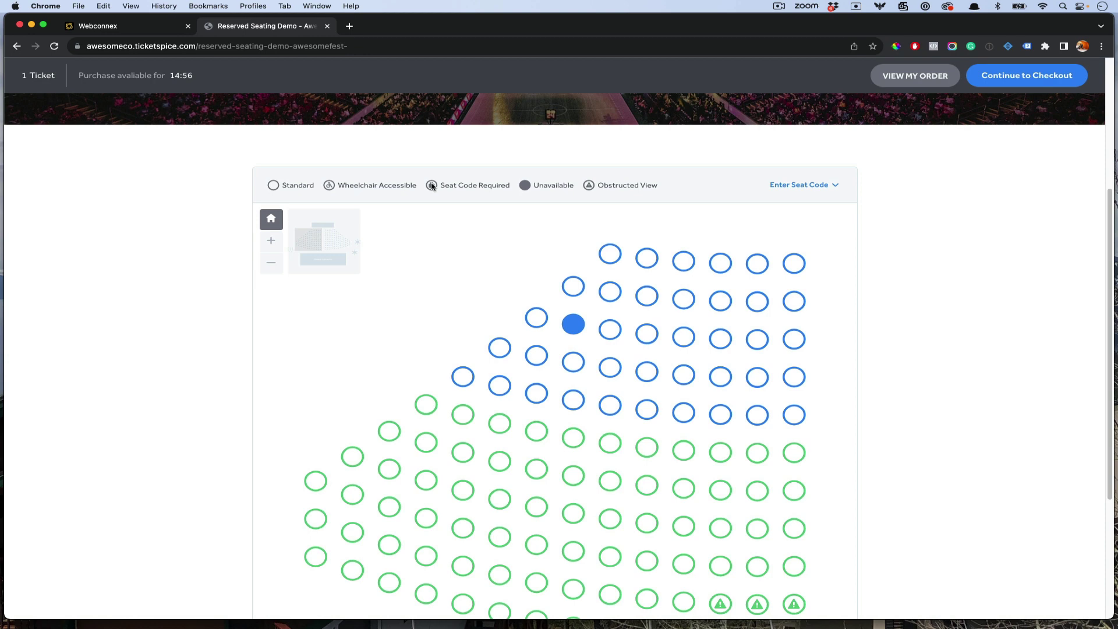
pyautogui.click(273, 265)
pyautogui.click(275, 267)
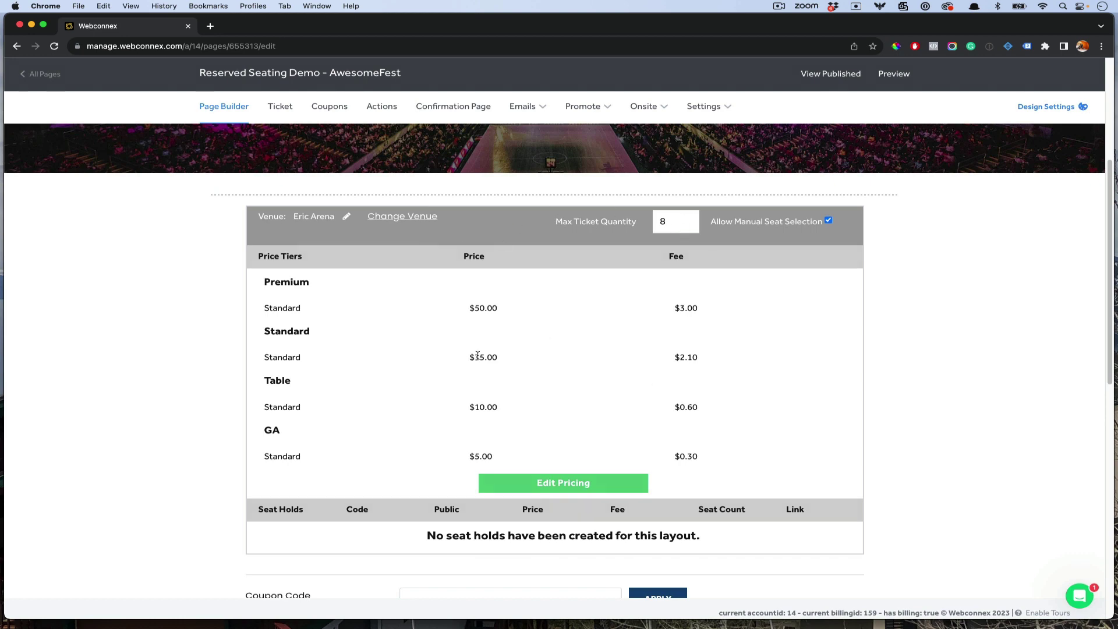
# Open the venue's seat holds and start a new hold named Smith VIP with code smithvip
pyautogui.click(346, 216)
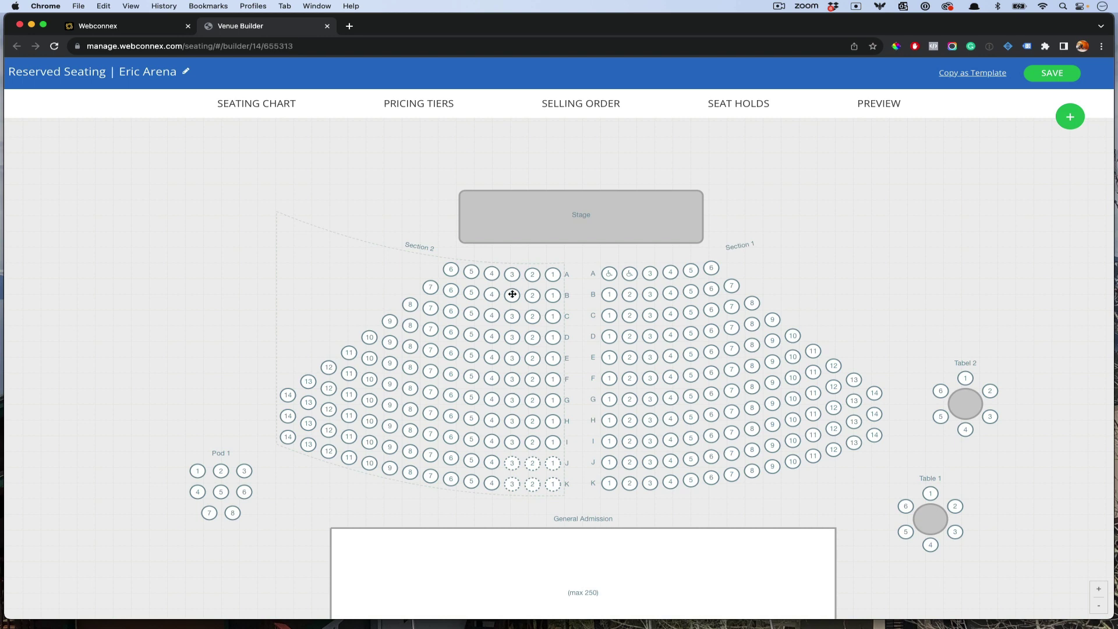
pyautogui.click(726, 111)
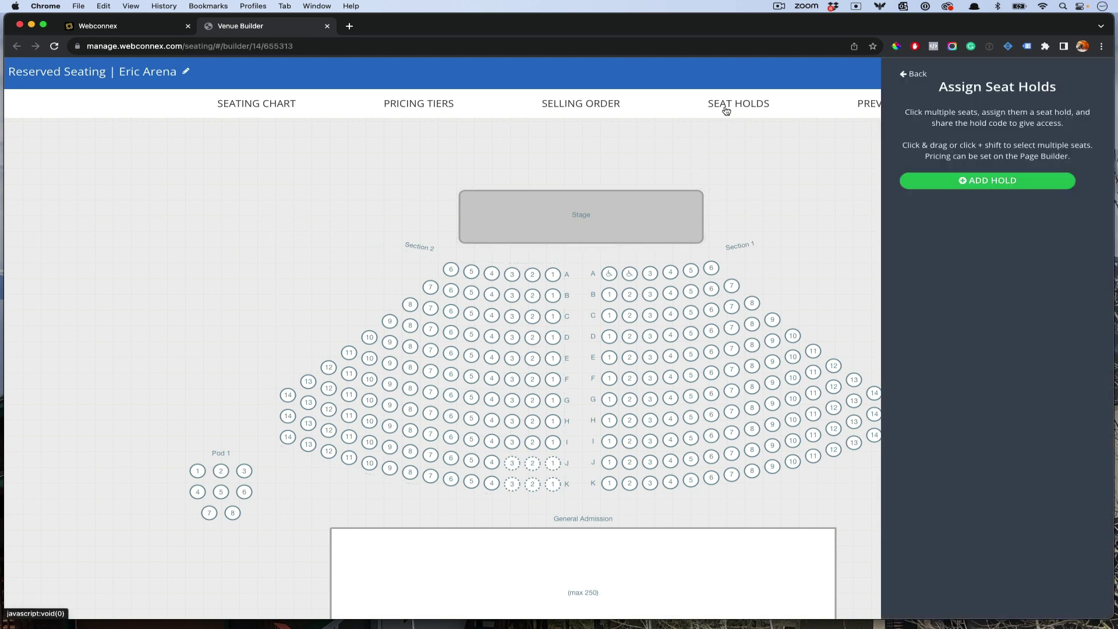
pyautogui.click(932, 182)
pyautogui.click(969, 119)
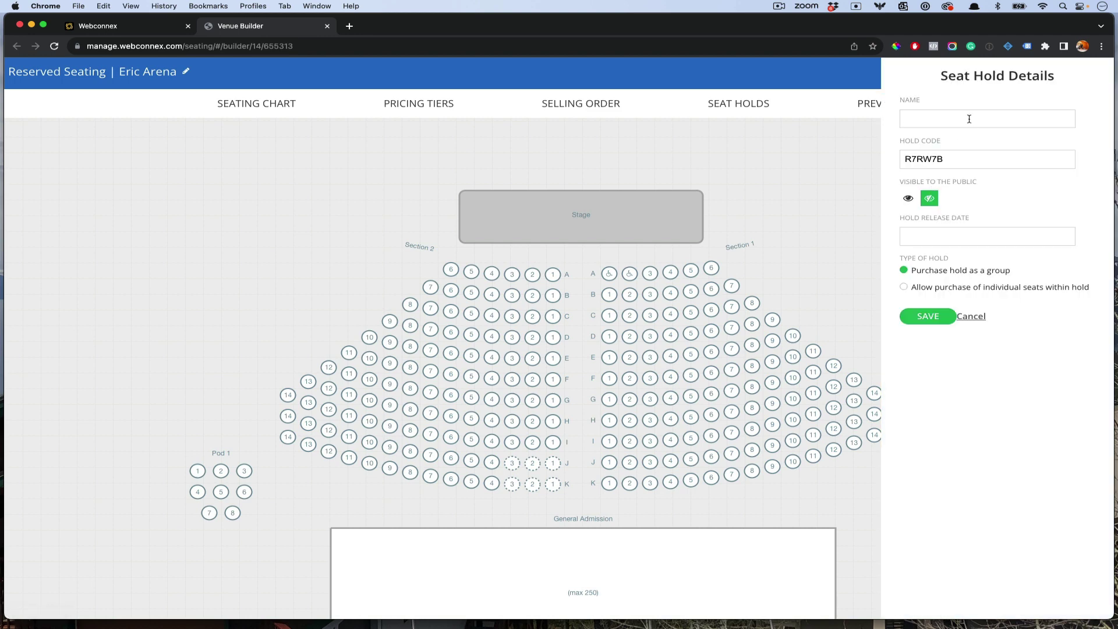
pyautogui.write('Smith VIP')
pyautogui.doubleClick(947, 158)
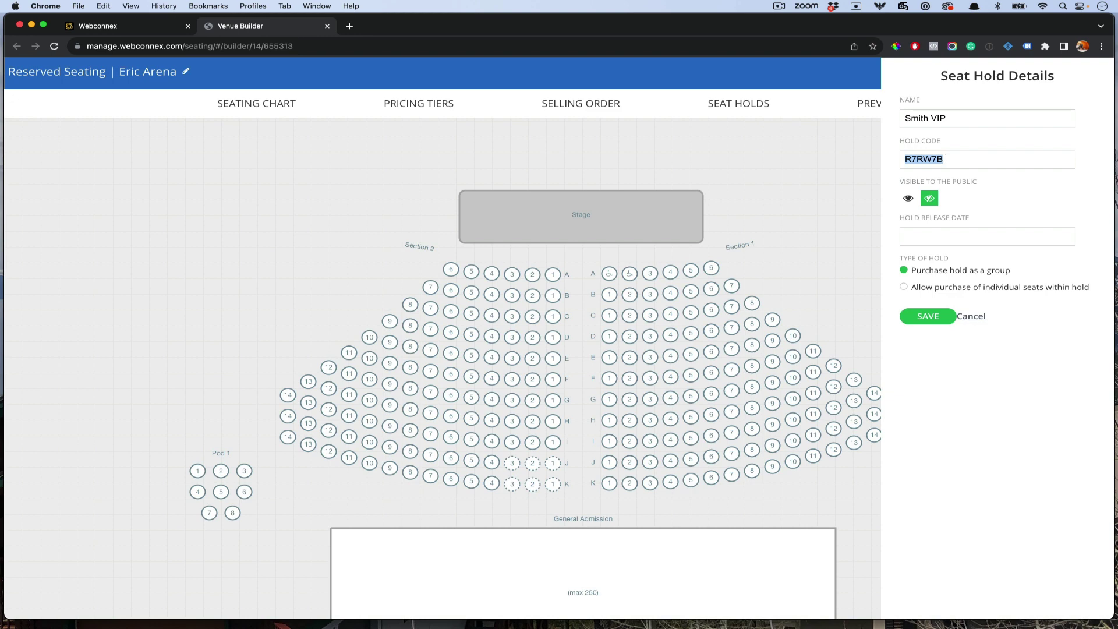
pyautogui.write('smithvip')
# Assign Section 2 row A seats 1–4 to the hold, release it 10/31/2023, and save
pyautogui.moveTo(544, 277); pyautogui.dragTo(499, 277)
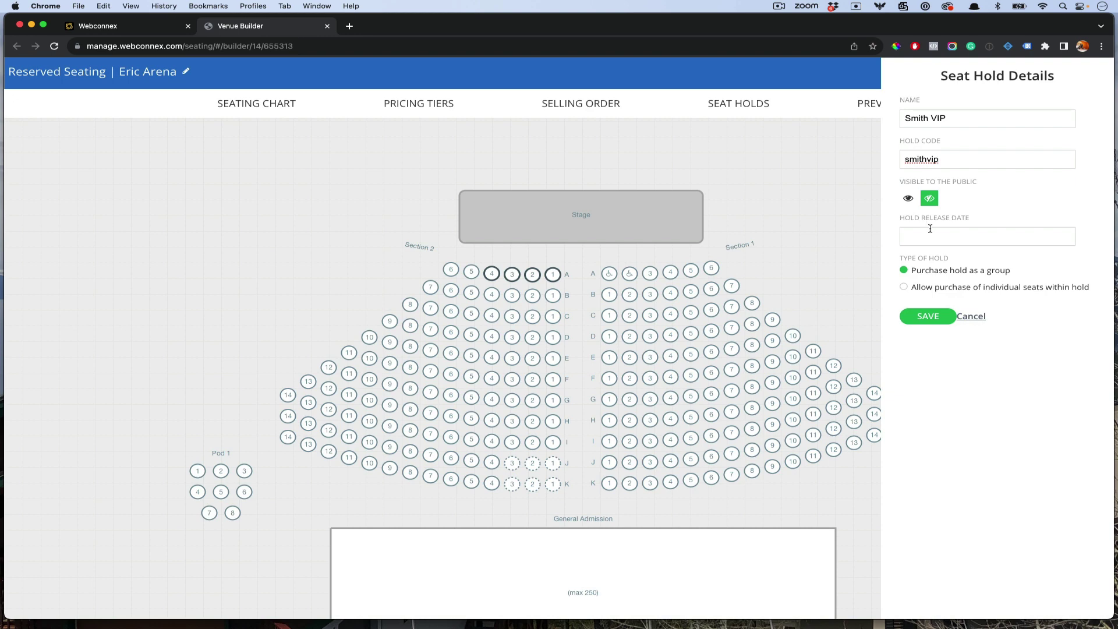
pyautogui.click(910, 231)
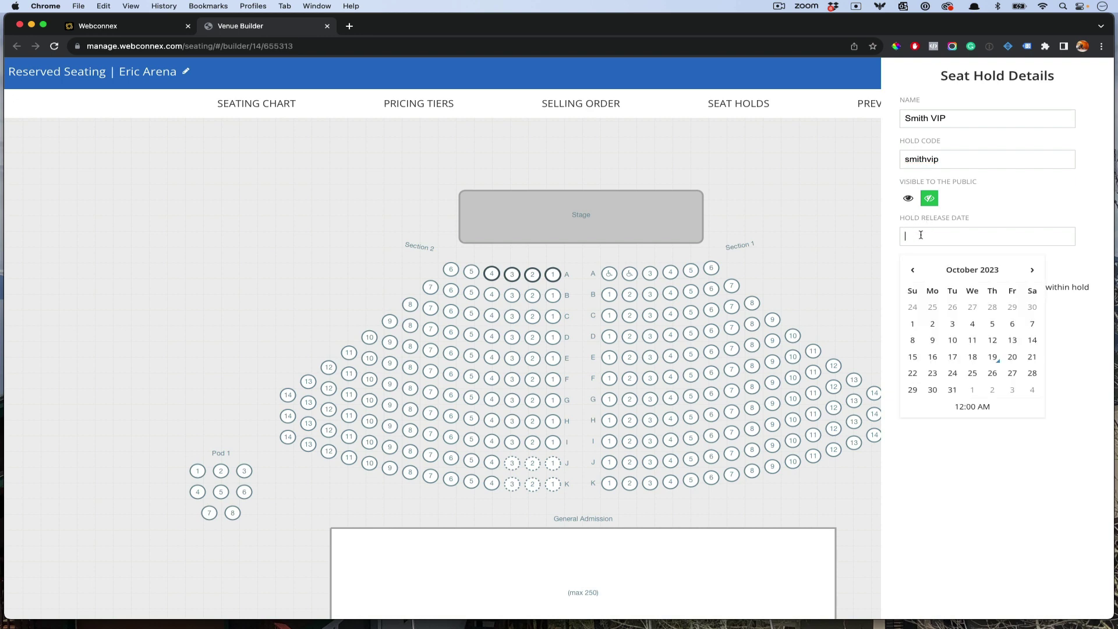
pyautogui.click(955, 391)
pyautogui.click(1070, 269)
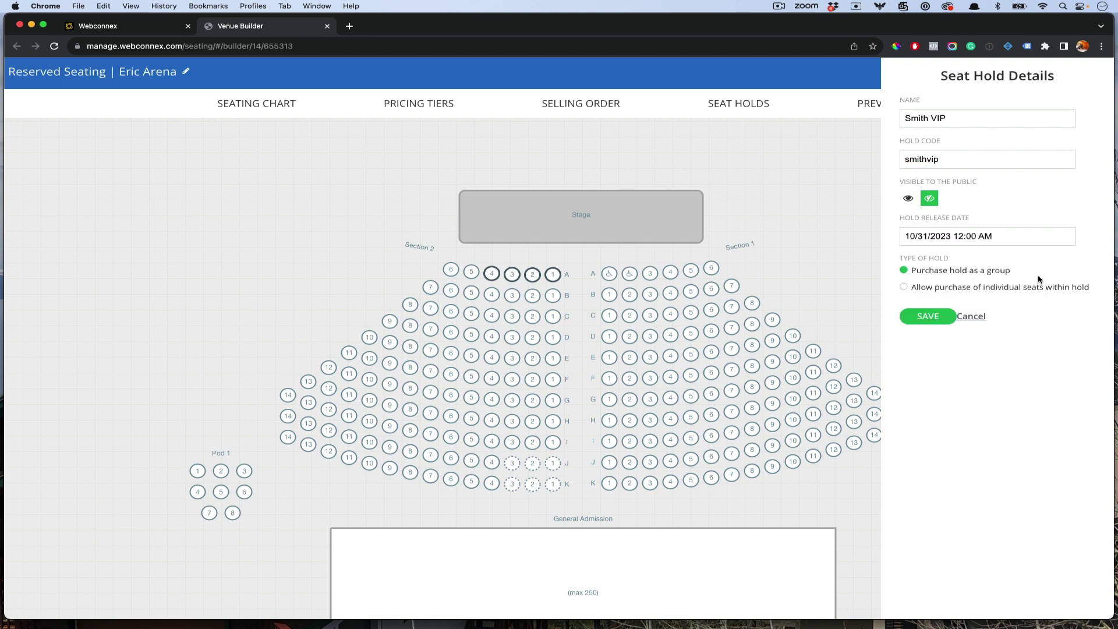
pyautogui.click(928, 317)
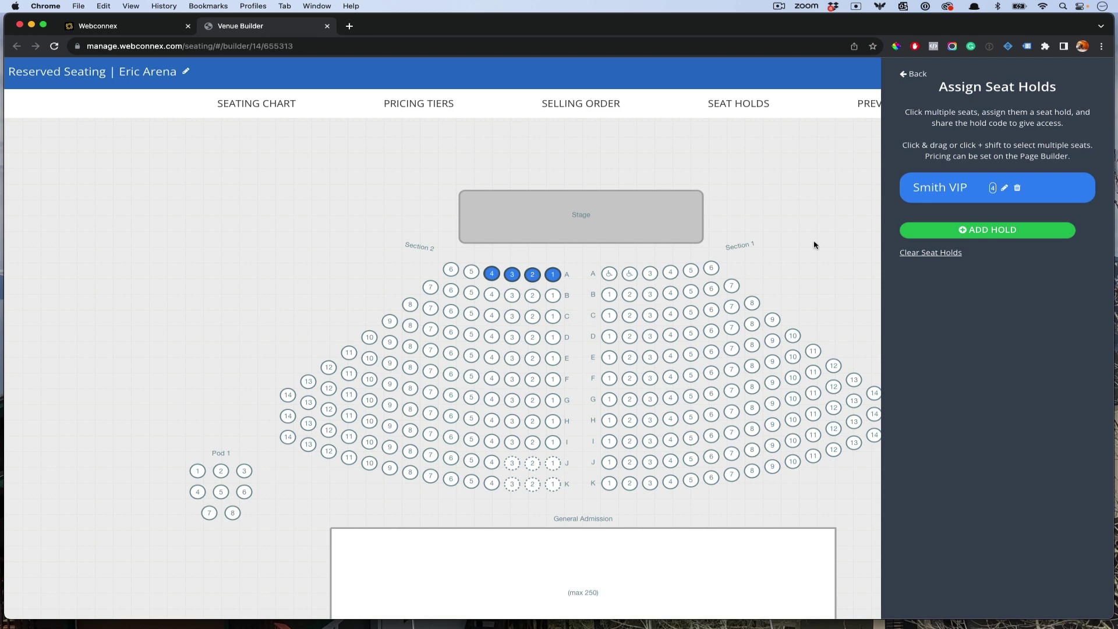
# Select Section 1 rows D and E and start a hold named youth group with code youth
pyautogui.click(593, 336)
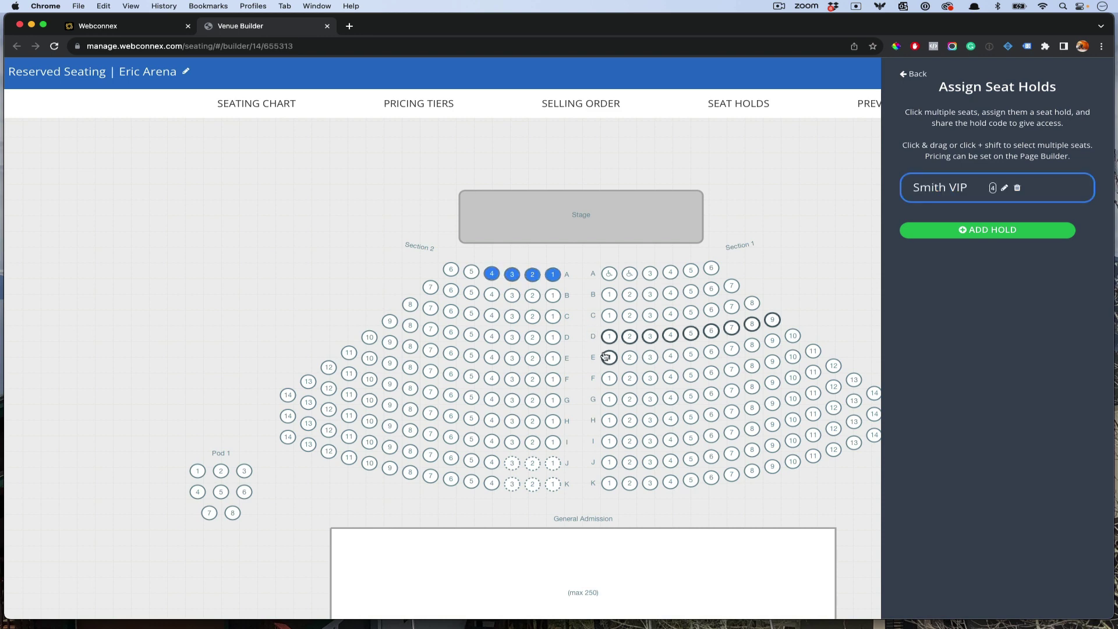
pyautogui.keyDown('shift'); pyautogui.click(594, 357); pyautogui.keyUp('shift')
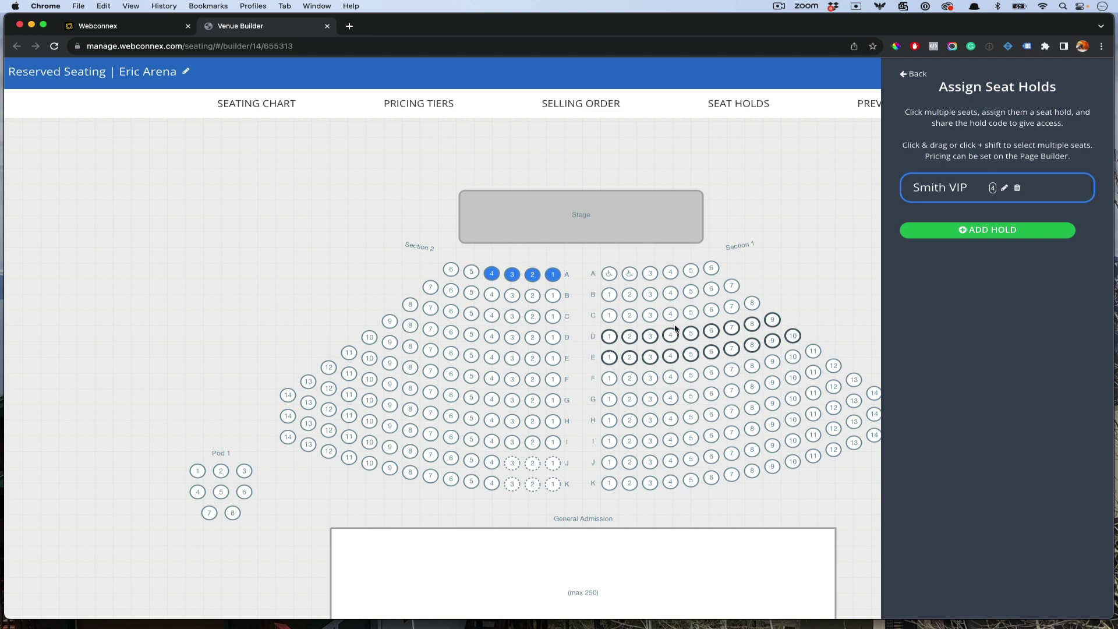
pyautogui.click(931, 231)
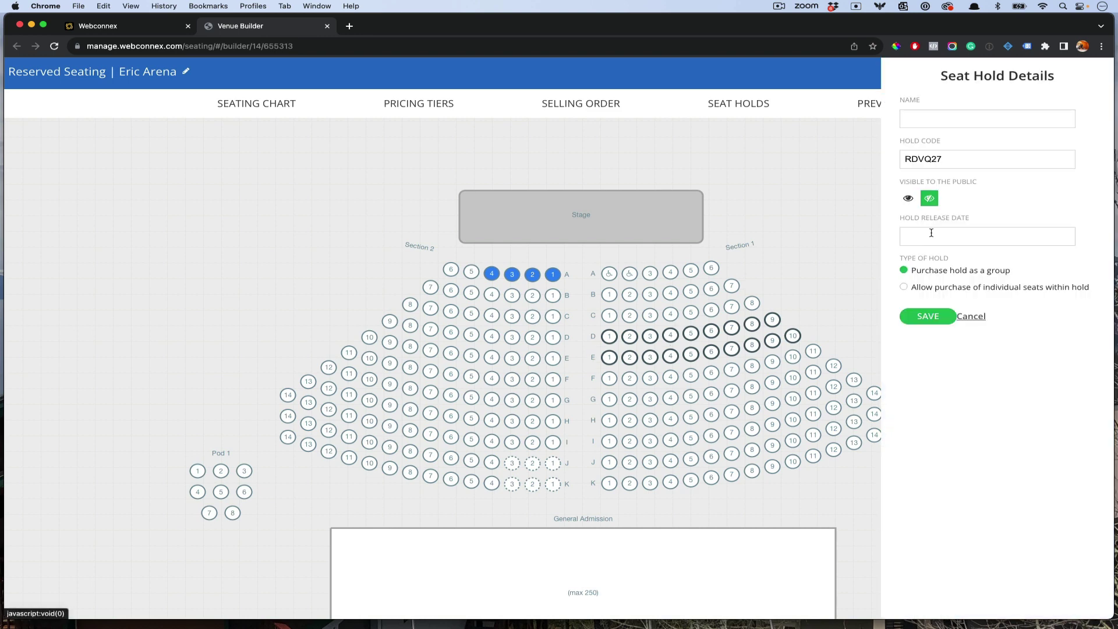
pyautogui.click(960, 124)
pyautogui.write('youth group')
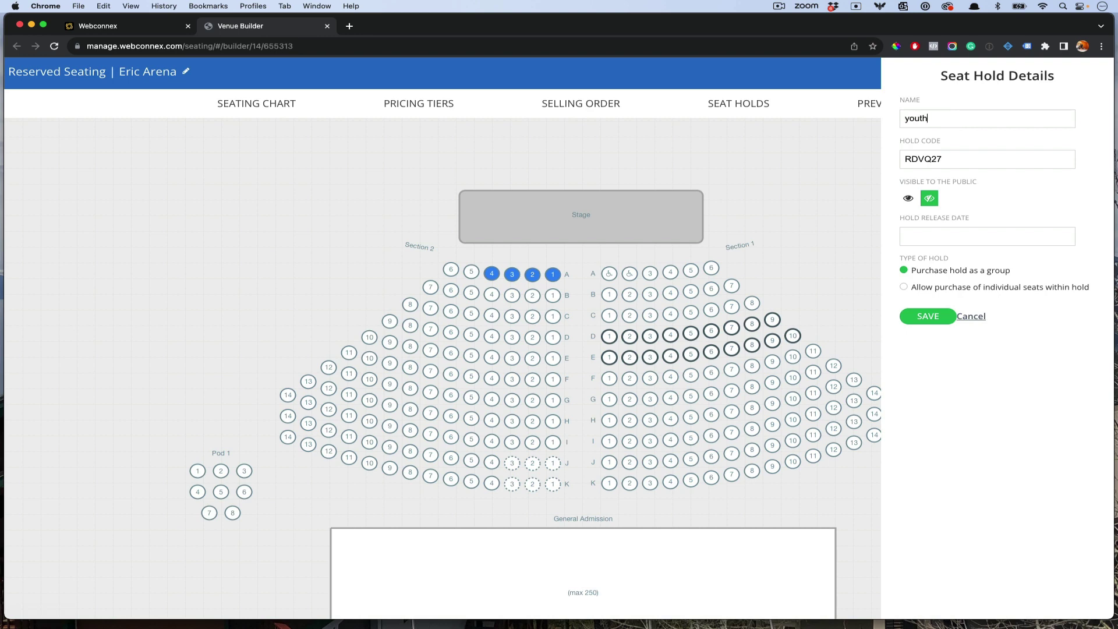
pyautogui.doubleClick(990, 165)
# Set the youth group hold's release to October 31, 2023, allow individual seat purchases, and save
pyautogui.click(986, 232)
pyautogui.click(952, 390)
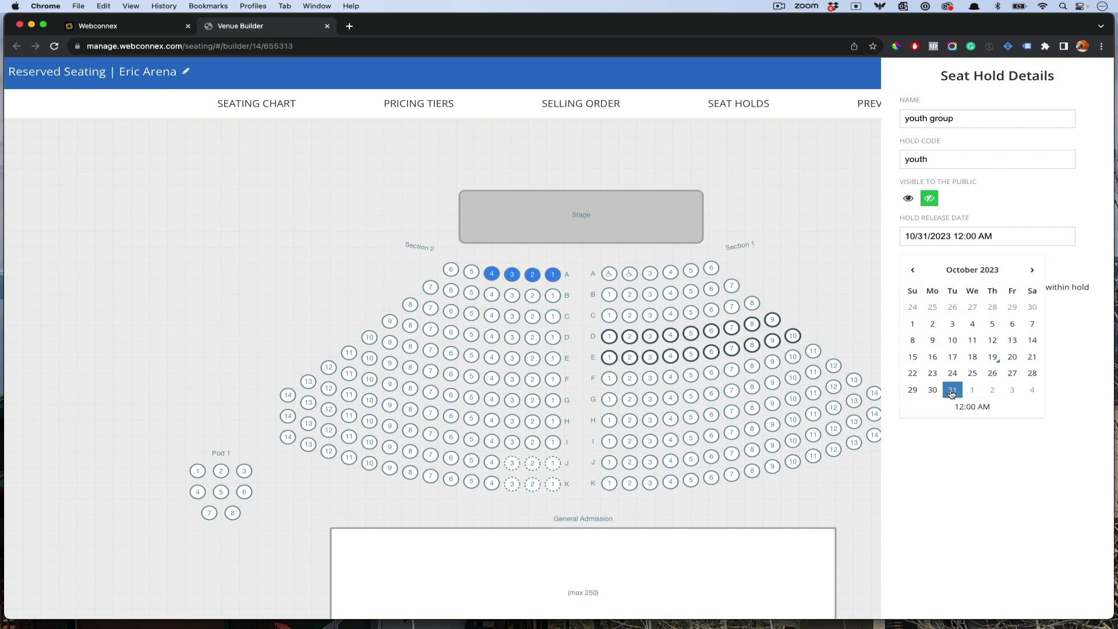
pyautogui.click(1086, 361)
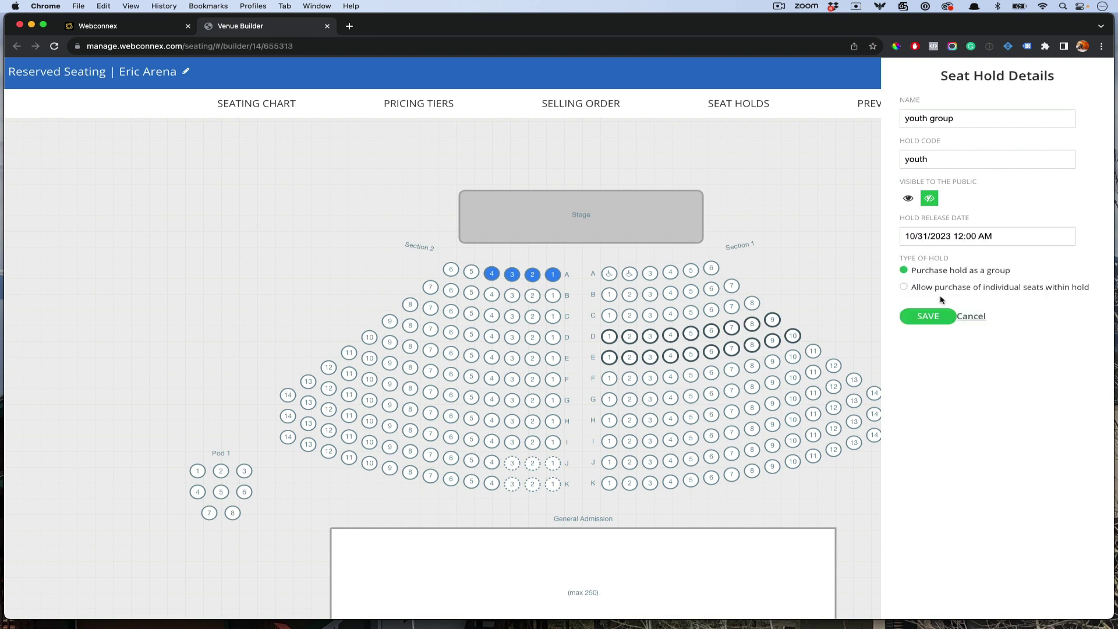
pyautogui.click(906, 288)
pyautogui.click(930, 318)
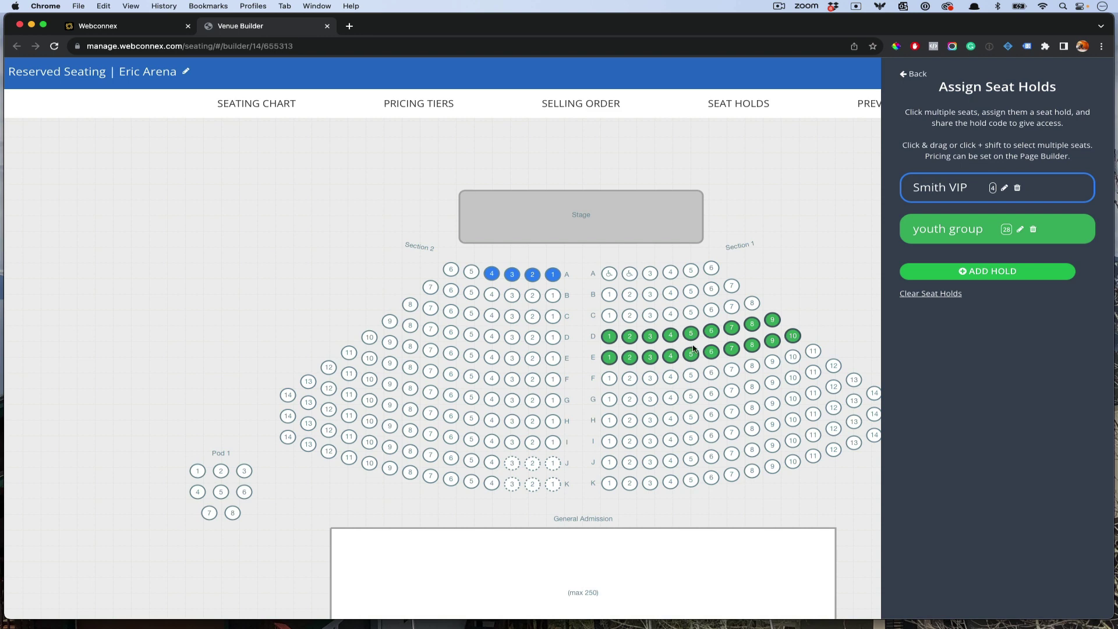
# Save the venue layout and close the Venue Builder to return to the event page
pyautogui.click(914, 74)
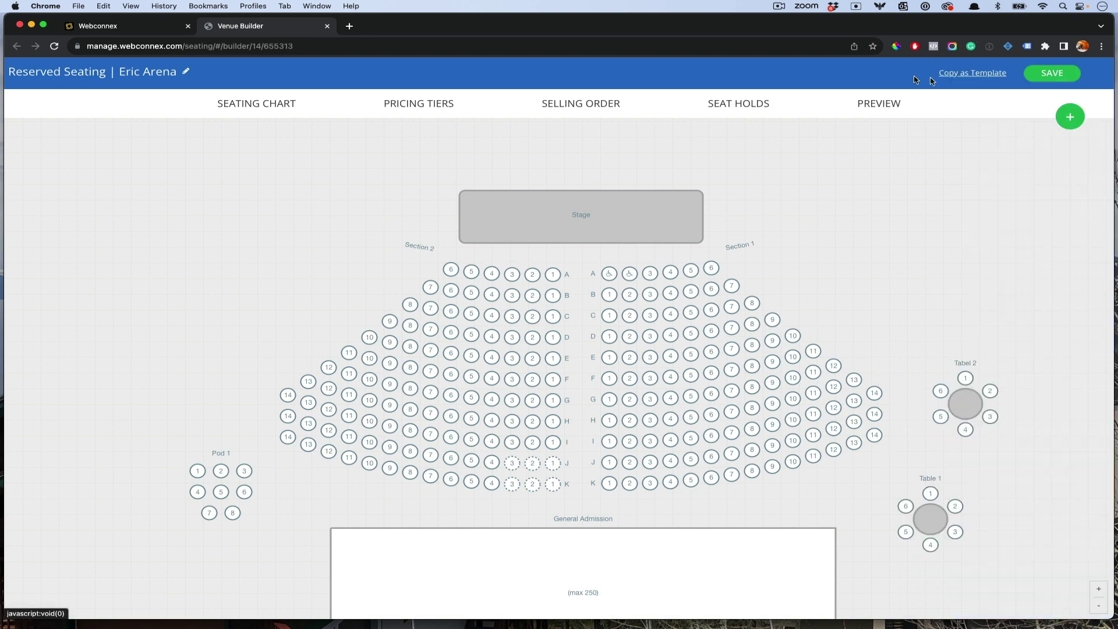
pyautogui.click(1063, 77)
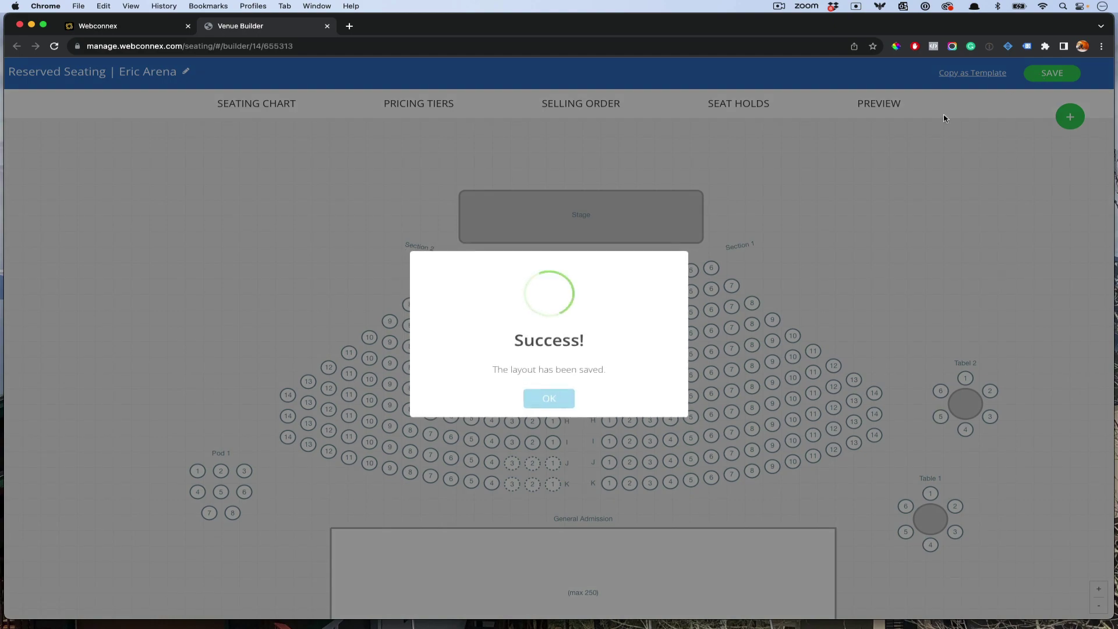
pyautogui.click(549, 396)
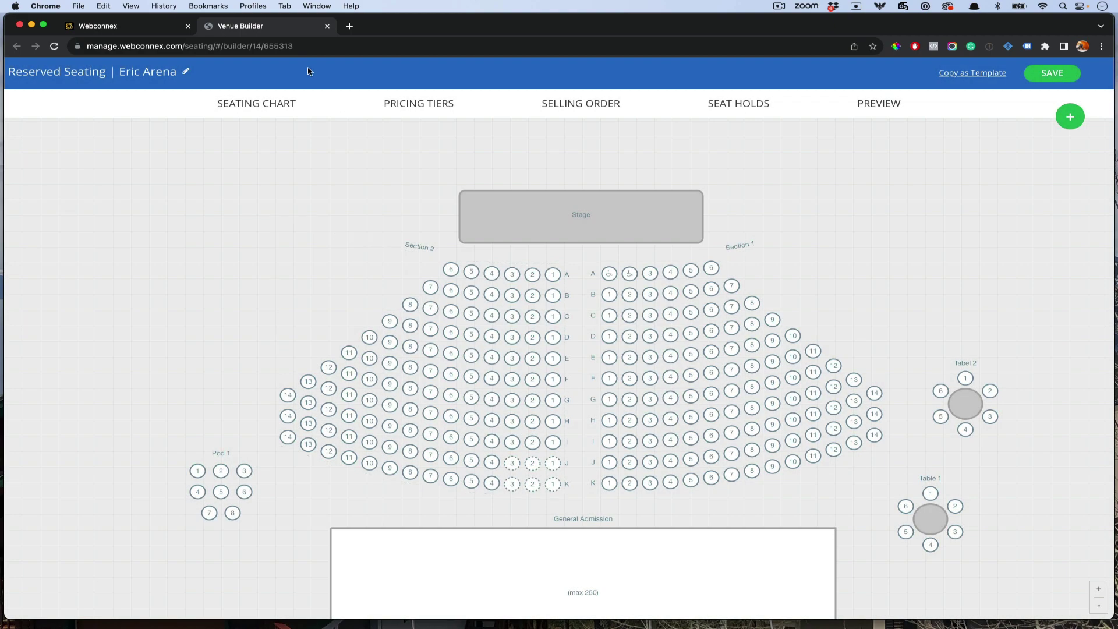
pyautogui.click(327, 26)
# Price the Smith VIP seat hold at $0.00 and the youth group hold at $8.00
pyautogui.scroll(-5, 492, 184)
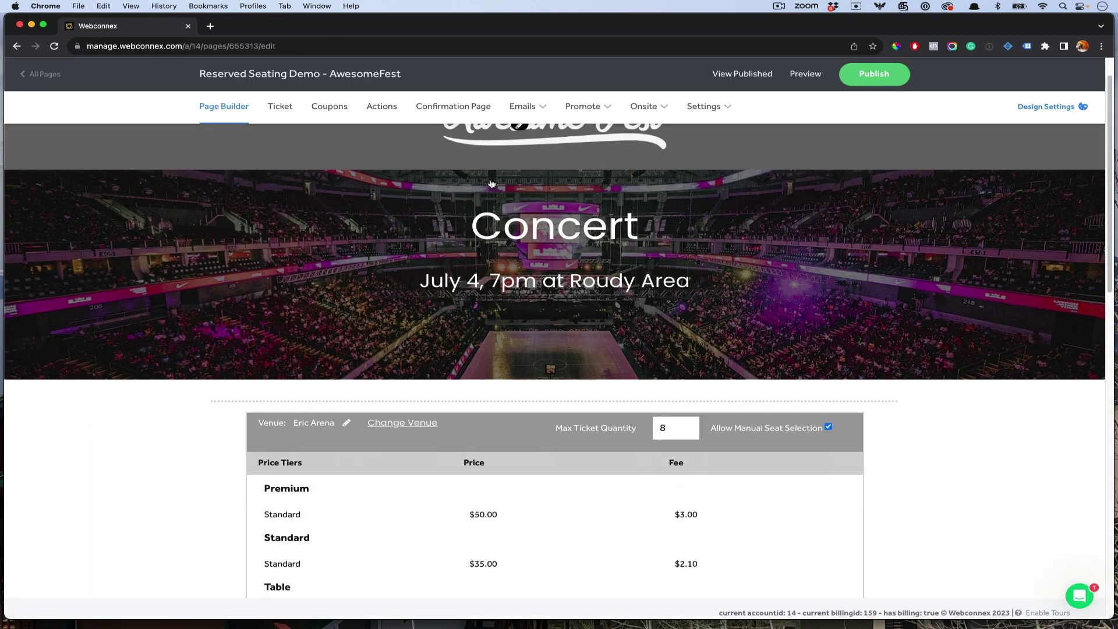
pyautogui.scroll(-1, 492, 184)
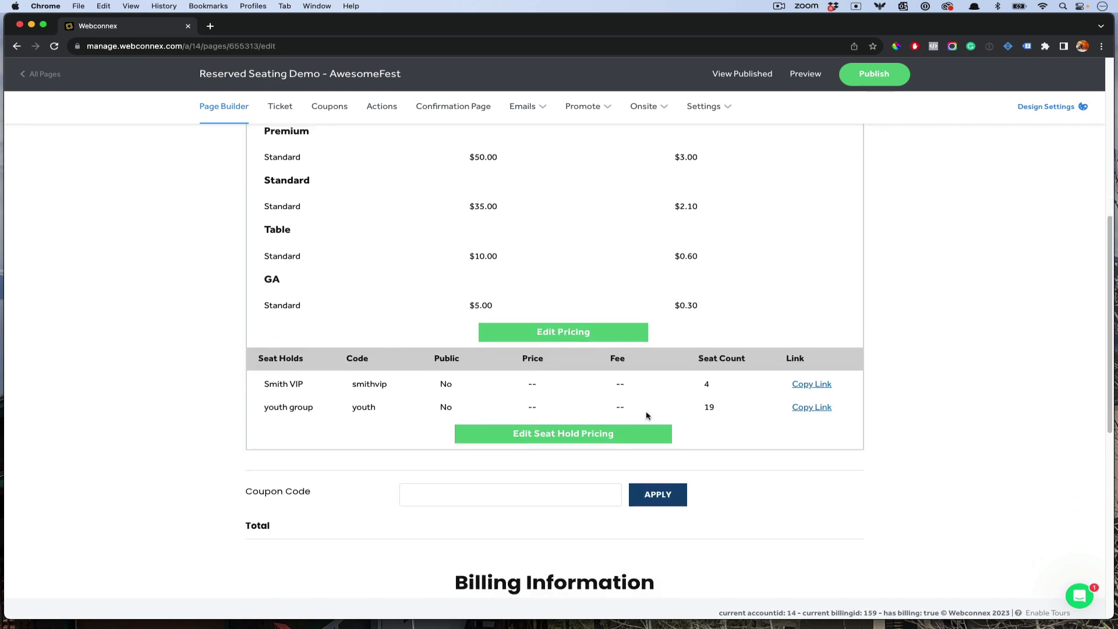
pyautogui.click(603, 440)
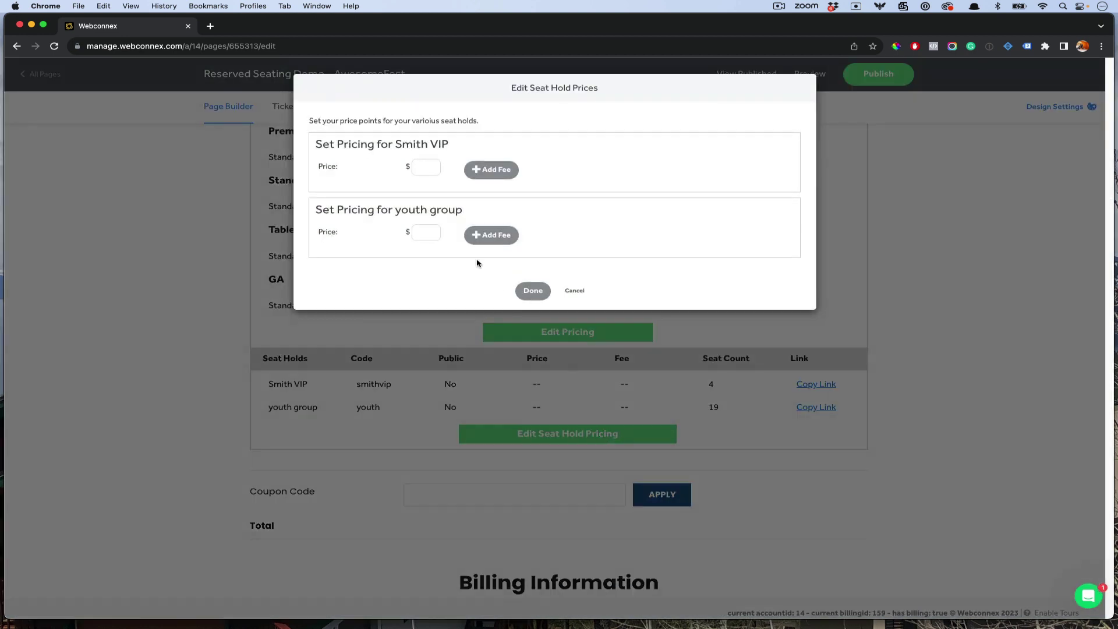
pyautogui.click(432, 164)
pyautogui.write('0')
pyautogui.click(426, 232)
pyautogui.write('8')
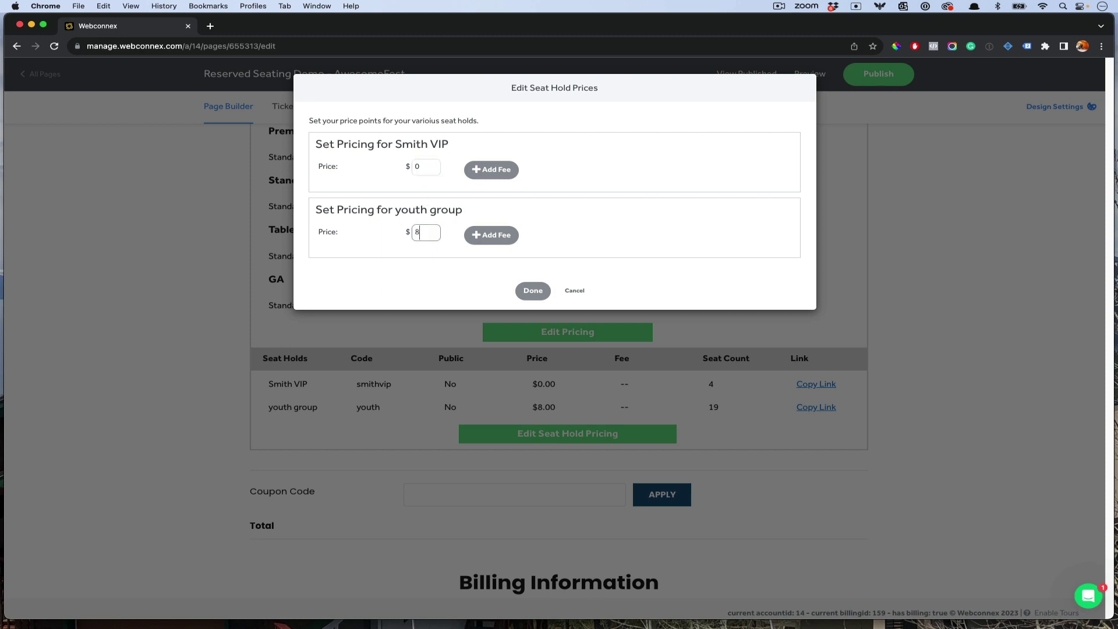
pyautogui.click(526, 291)
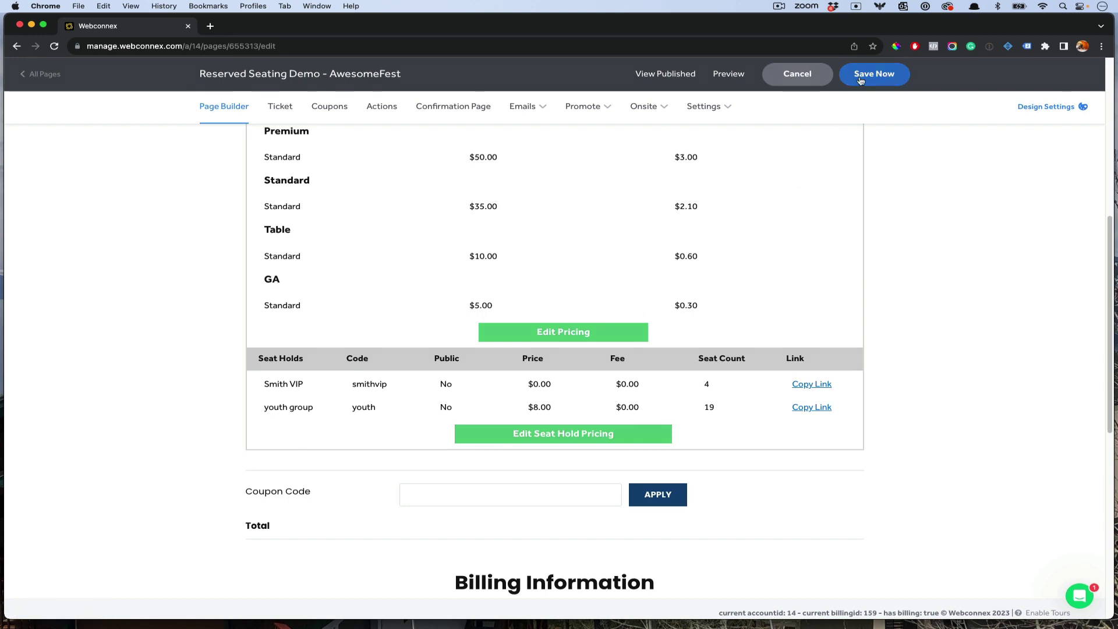
# Save and publish the event, then check the live seat map and its Enter Seat Code form
pyautogui.click(860, 79)
pyautogui.click(860, 80)
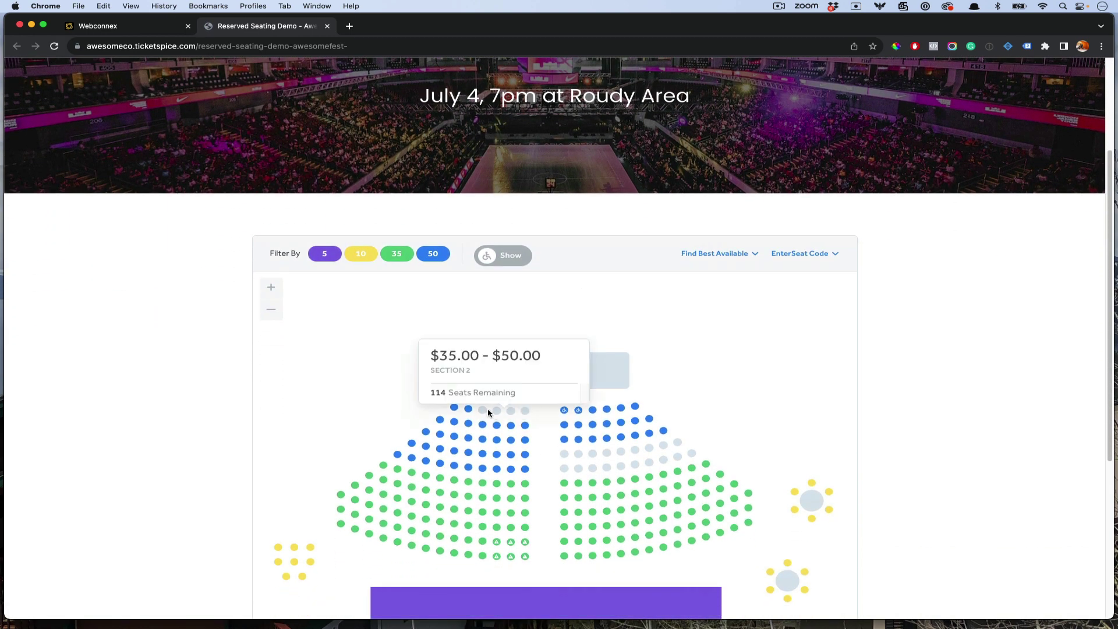
pyautogui.moveTo(504, 413)
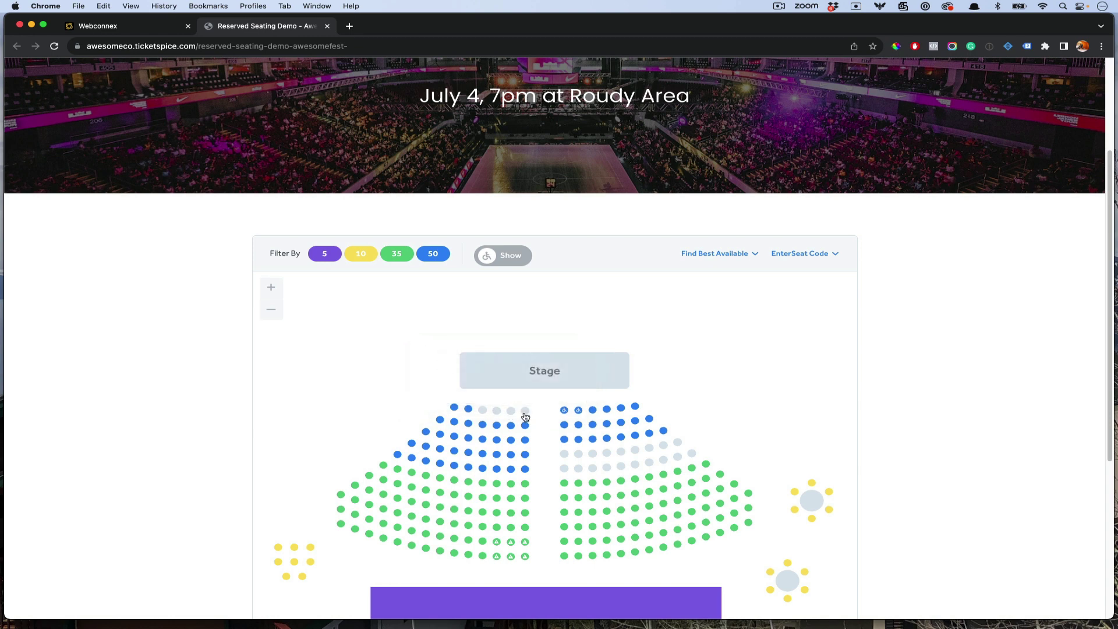
pyautogui.click(832, 256)
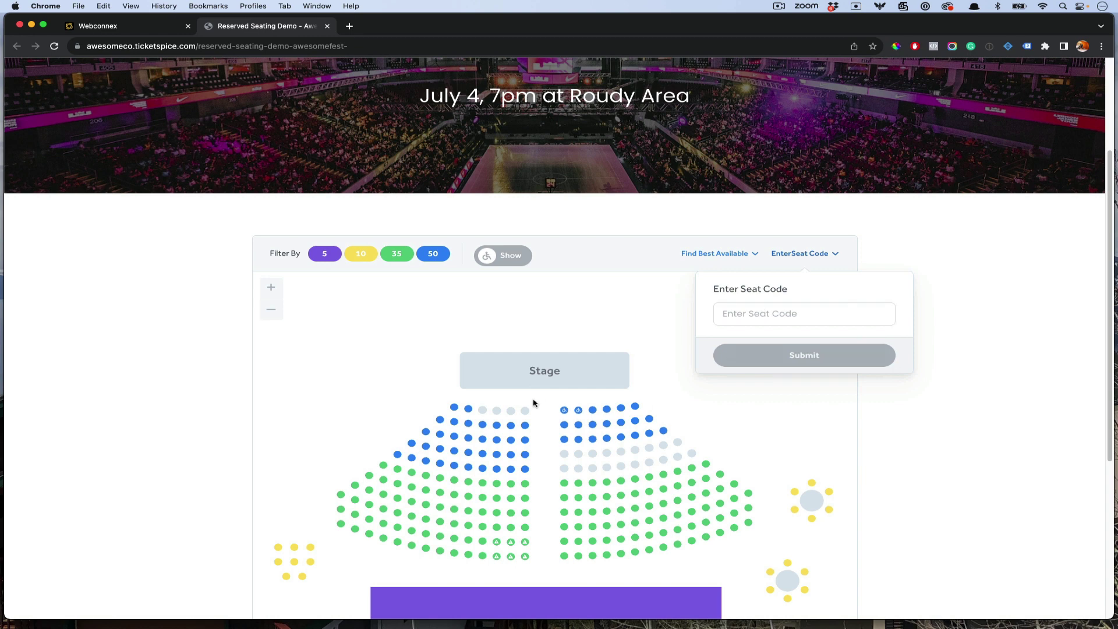
pyautogui.click(709, 432)
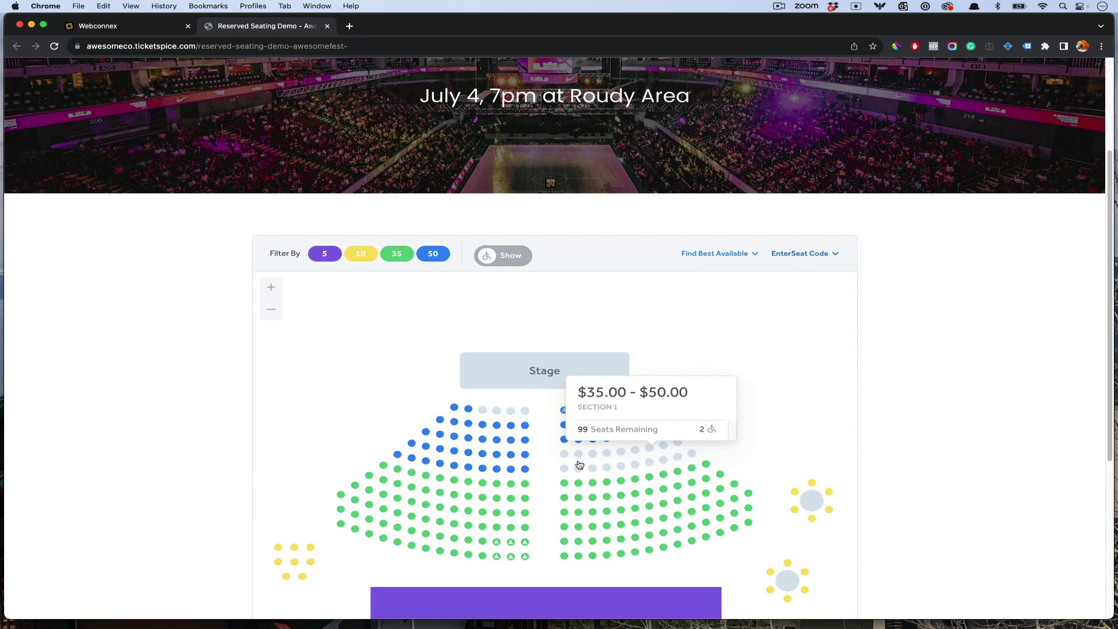
# Dismiss the publish confirmation and load the Smith VIP hold link in a new tab
pyautogui.click(140, 31)
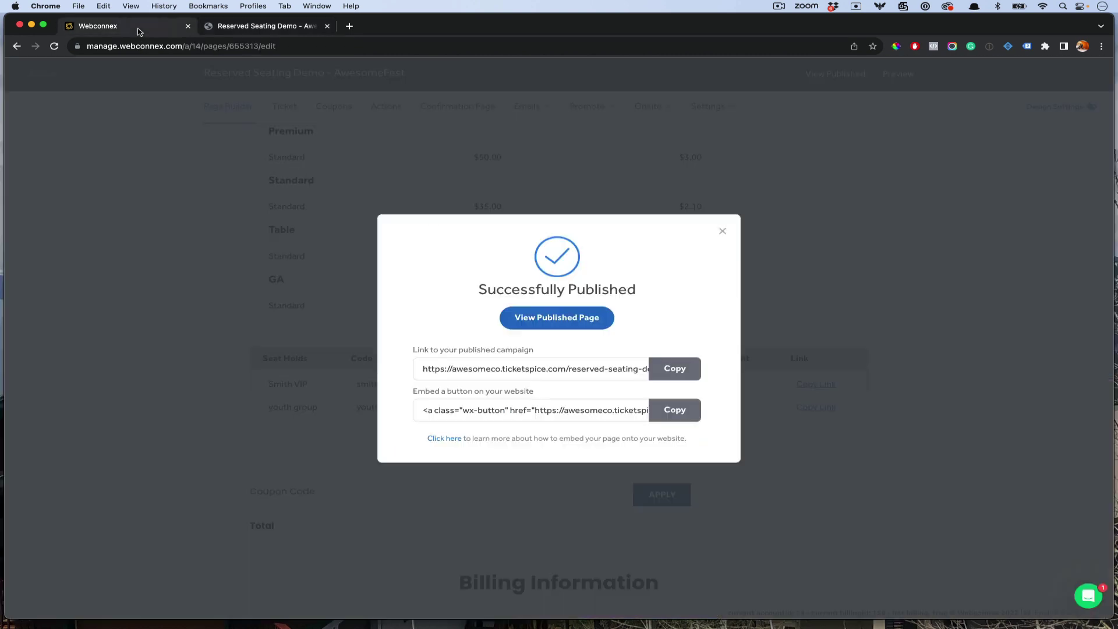
pyautogui.click(723, 231)
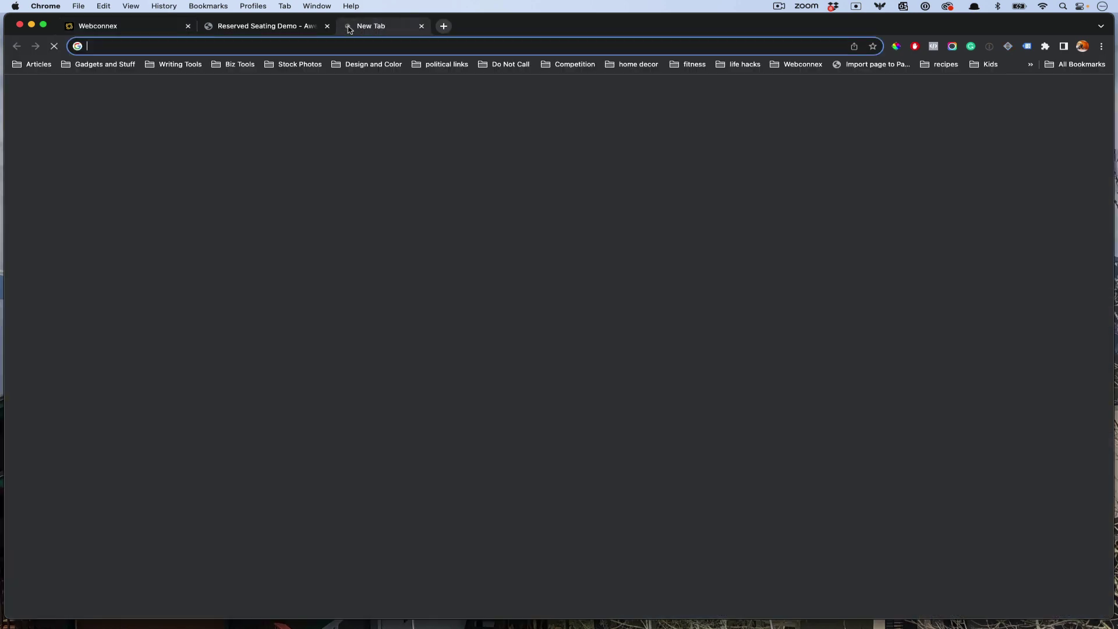
pyautogui.click(349, 26)
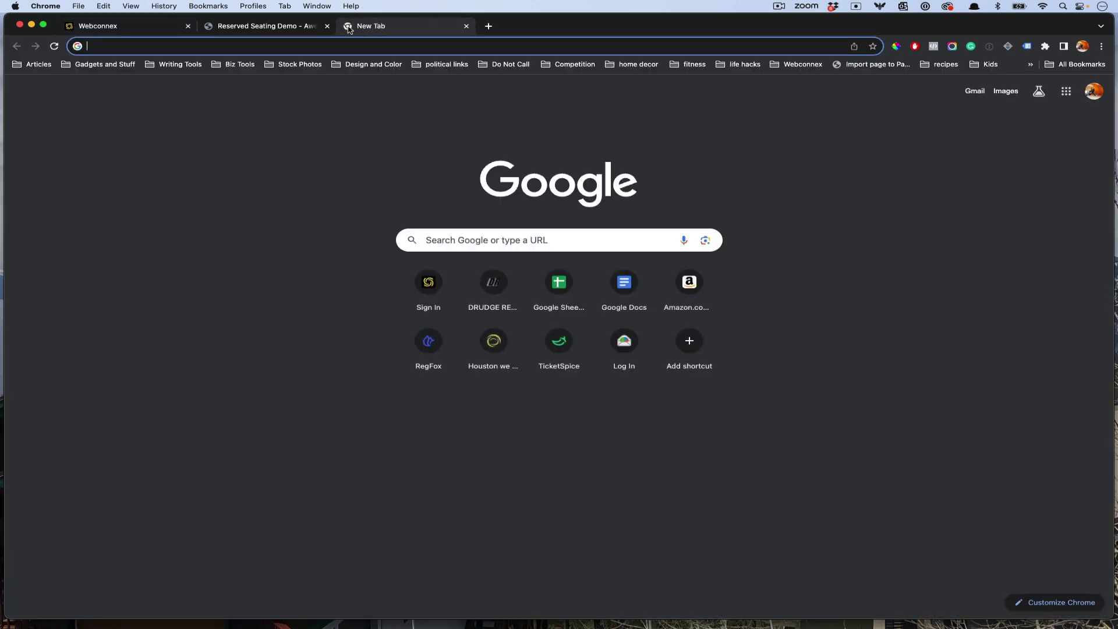
pyautogui.write('https://awesomeco.ticketspice.com/reserved-seating-demo-awesomefest-?hold=smithvip')
pyautogui.press('Return')
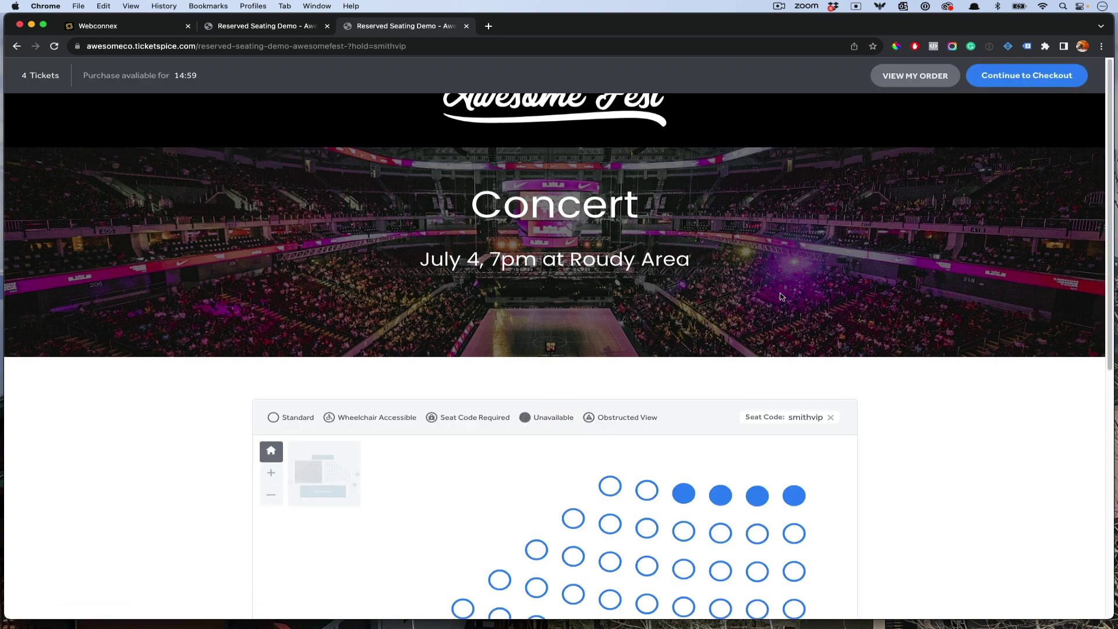
# Verify Row A seats 1–4 appear in the order at $0.00, then close the test tab
pyautogui.click(720, 495)
pyautogui.click(910, 85)
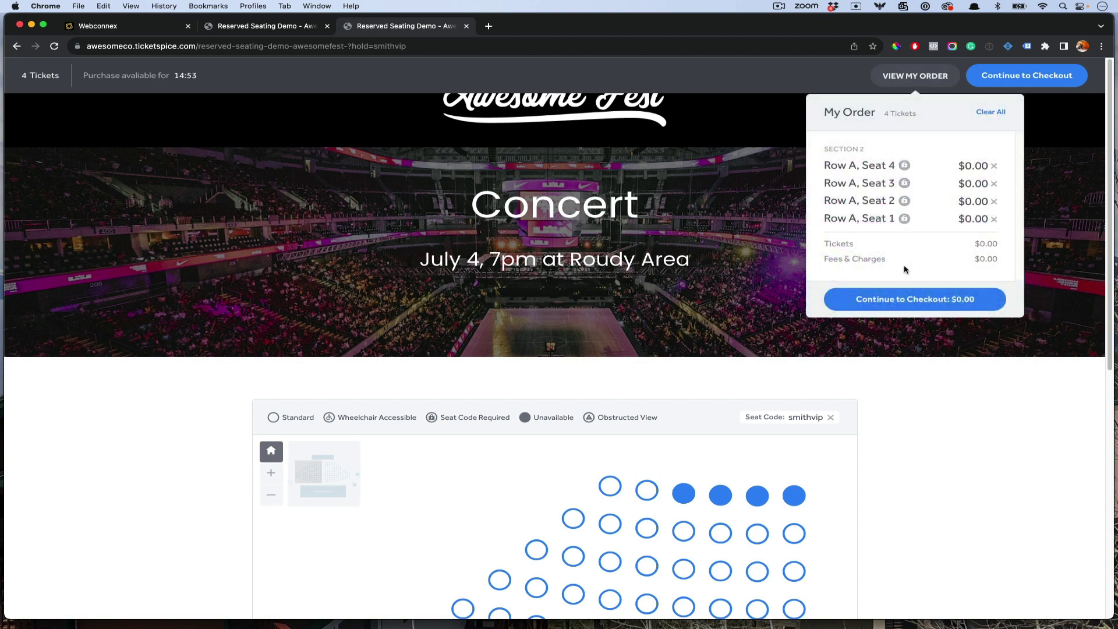
pyautogui.click(466, 27)
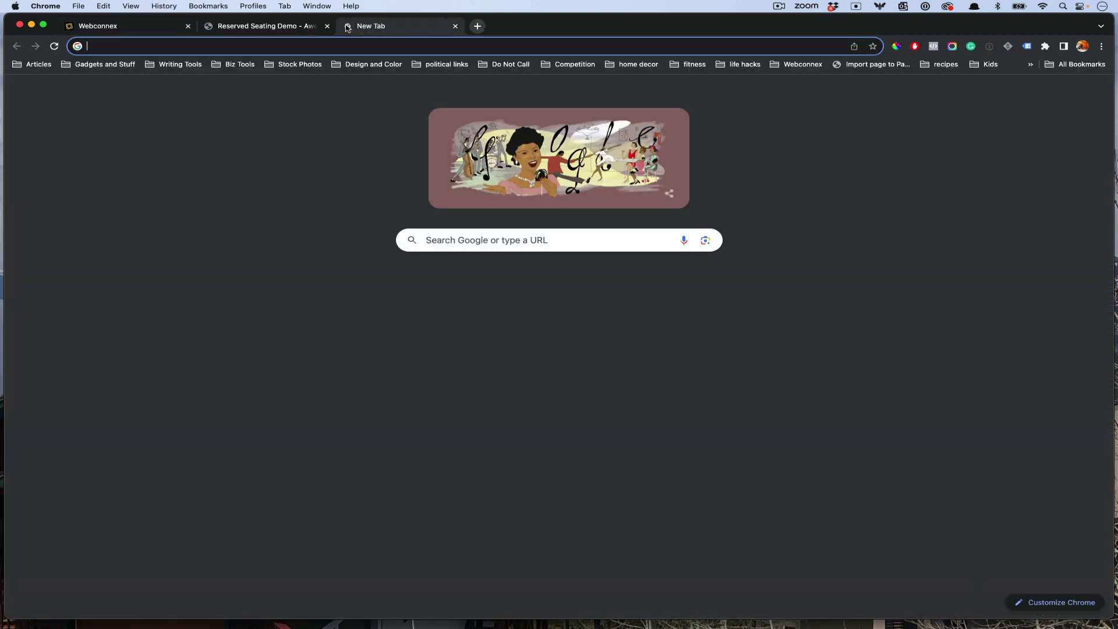
# Load the youth group hold link in a new browser tab
pyautogui.click(349, 26)
pyautogui.write('https://awesomeco.ticketspice.com/reserved-seating-demo-awesomefest-?hold=youth')
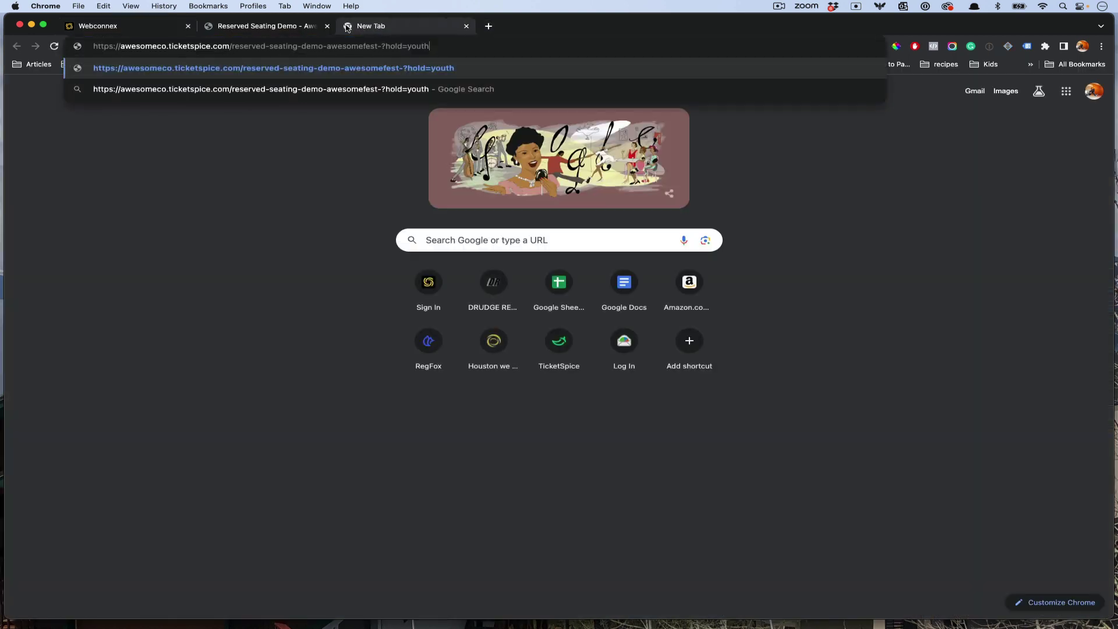
pyautogui.press('Return')
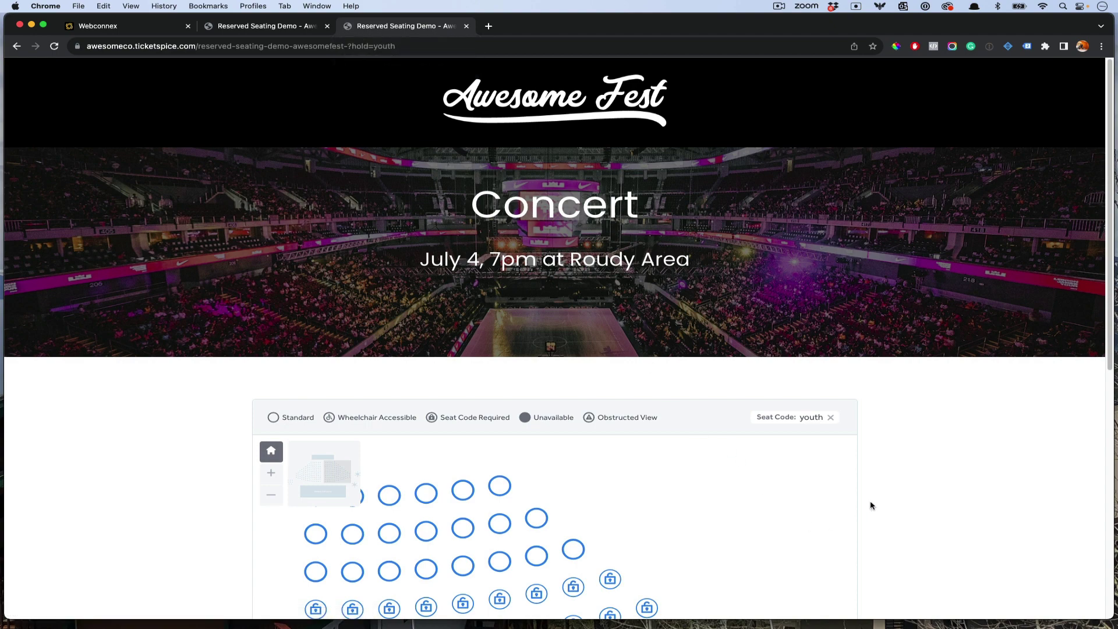
# Add Row E seats 3–6 to the order and confirm the $32.00 total
pyautogui.scroll(-4, 1009, 402)
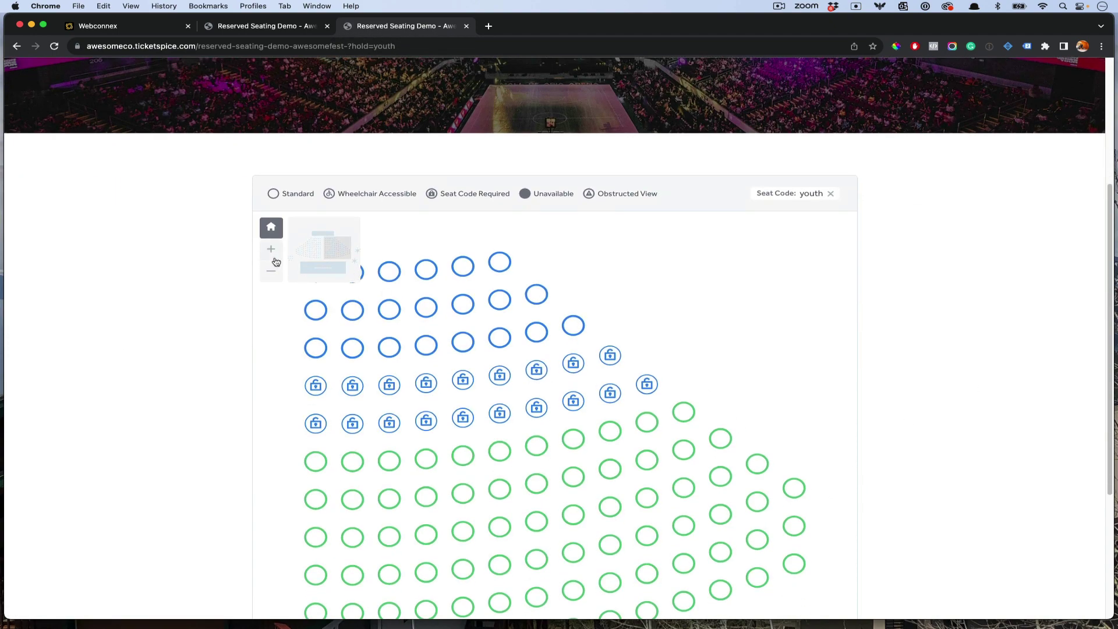
pyautogui.click(271, 271)
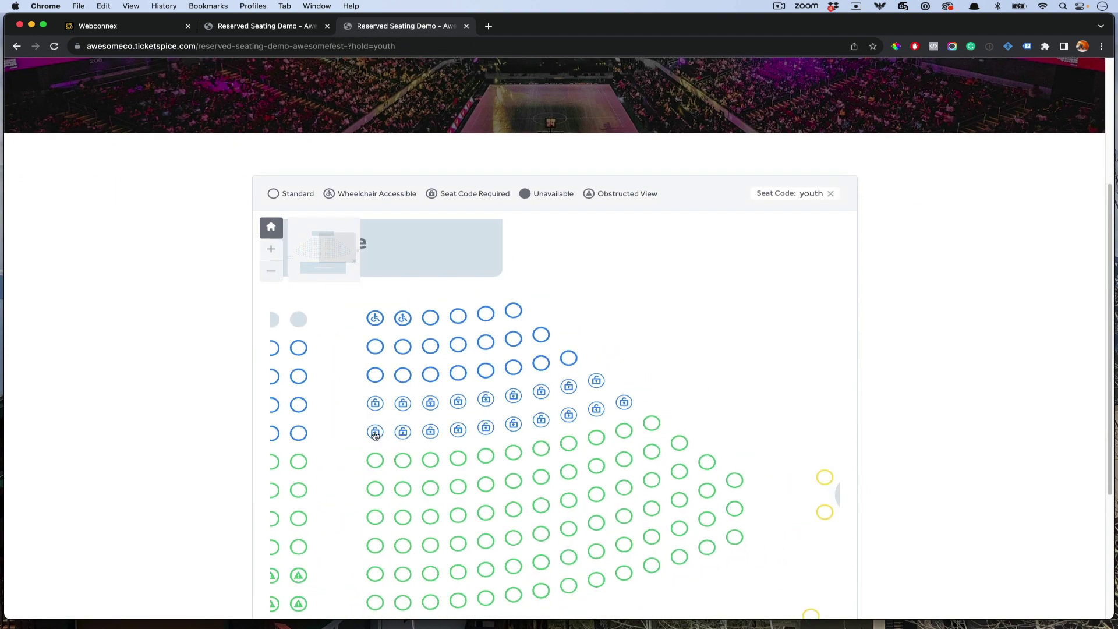
pyautogui.click(431, 431)
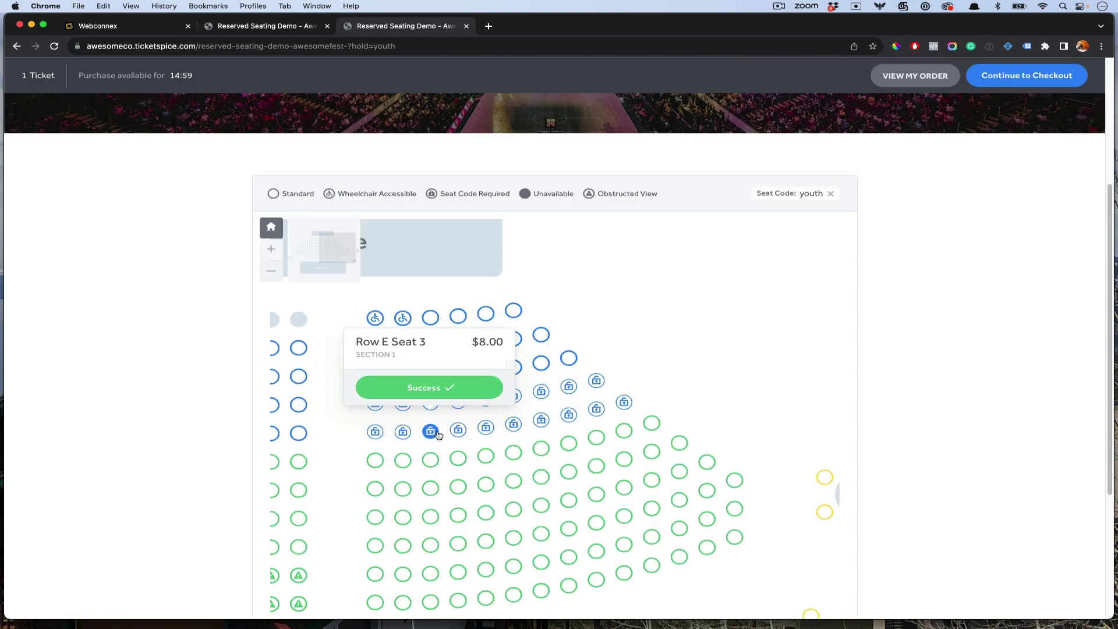
pyautogui.click(458, 430)
pyautogui.click(486, 428)
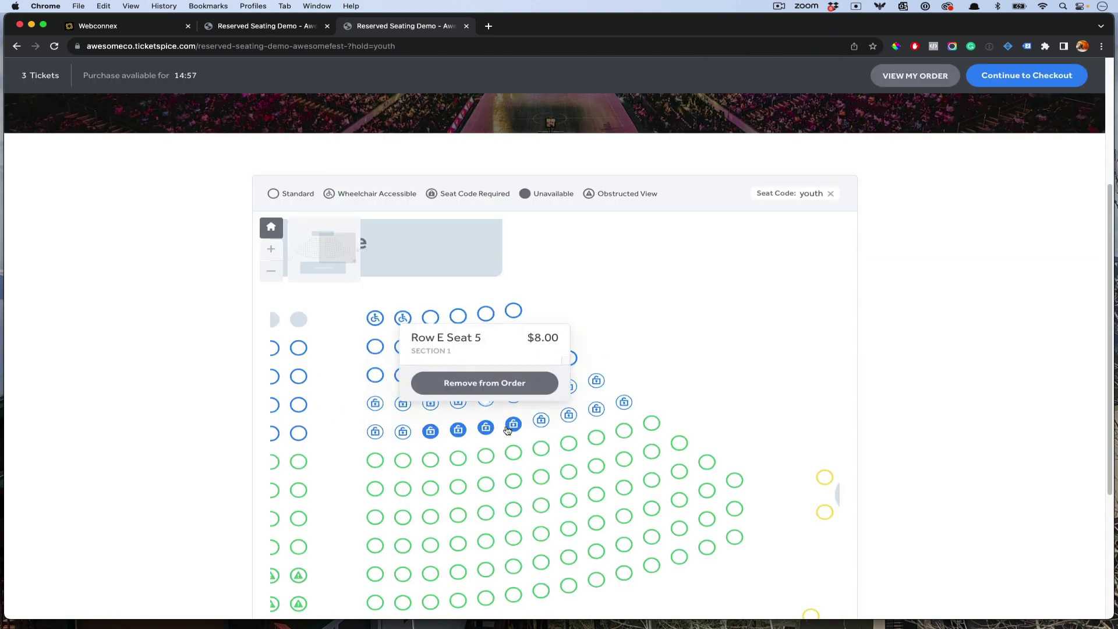
pyautogui.click(507, 428)
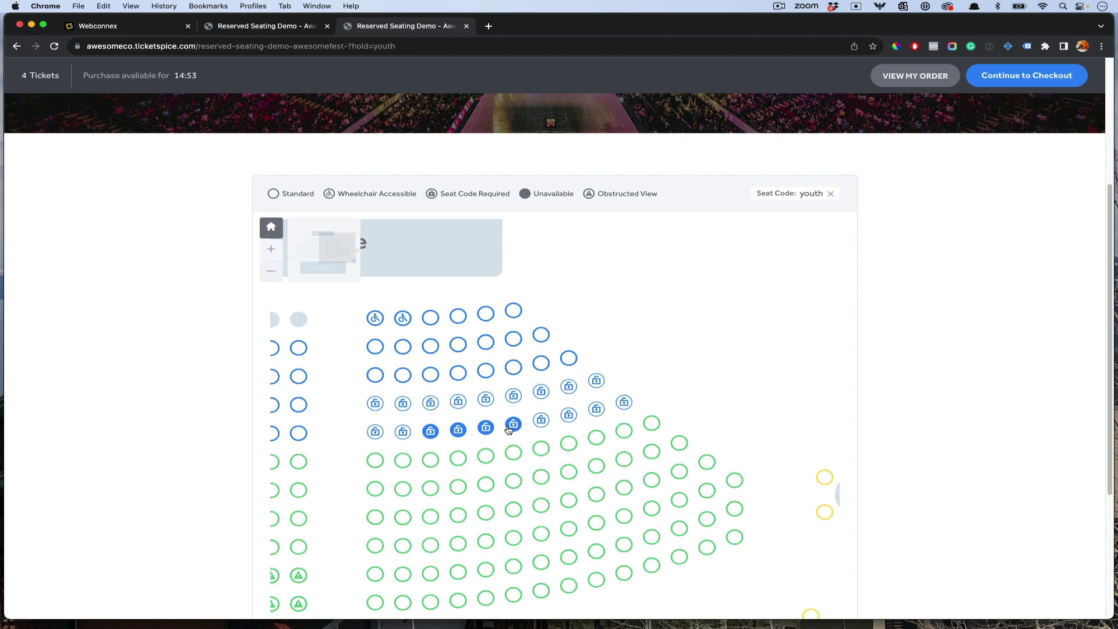
pyautogui.click(902, 77)
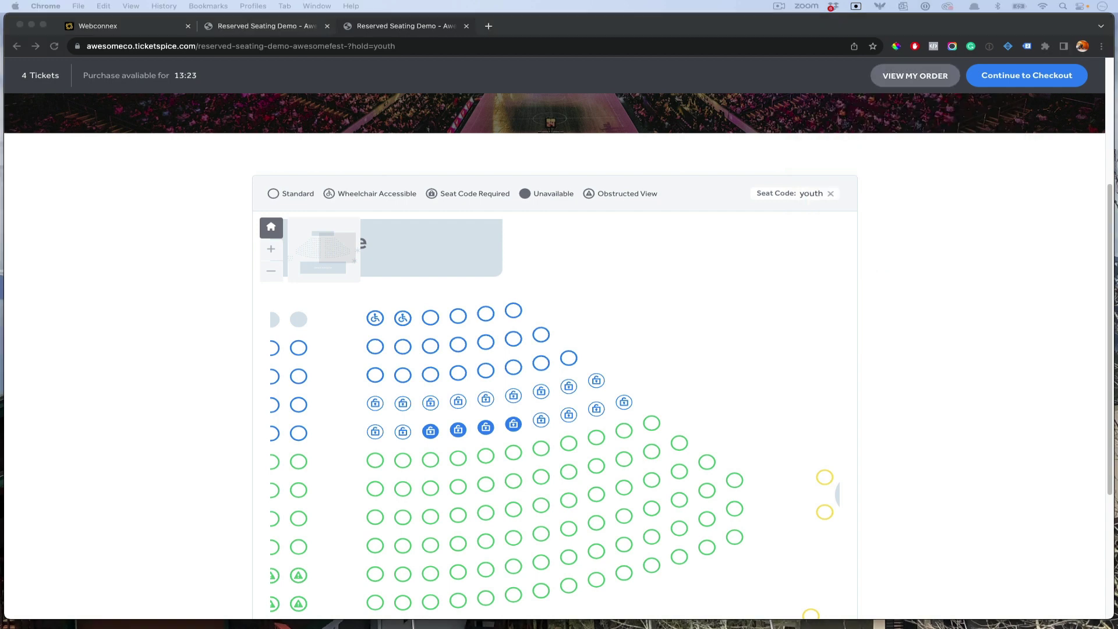
pyautogui.moveTo(1106, 140); pyautogui.dragTo(288, 95)
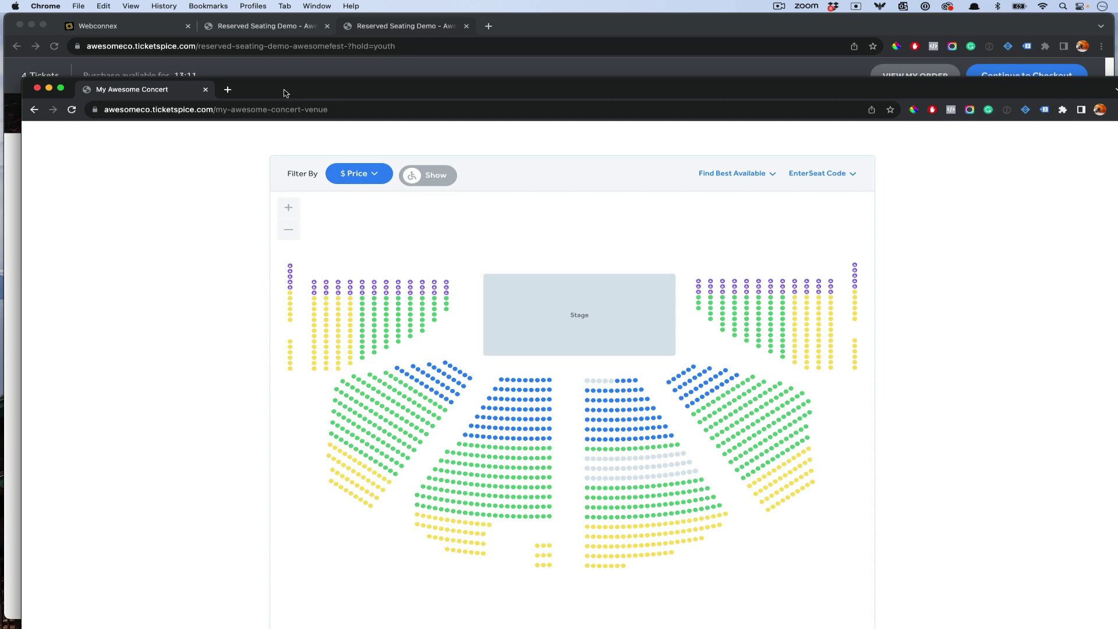
pyautogui.moveTo(284, 93); pyautogui.dragTo(1117, 112)
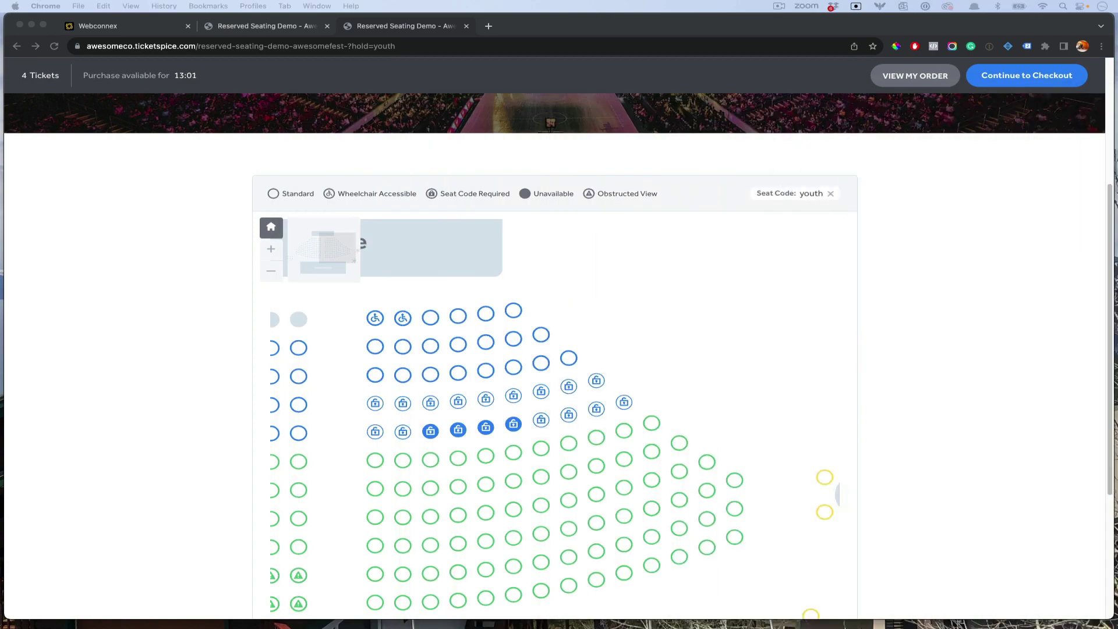